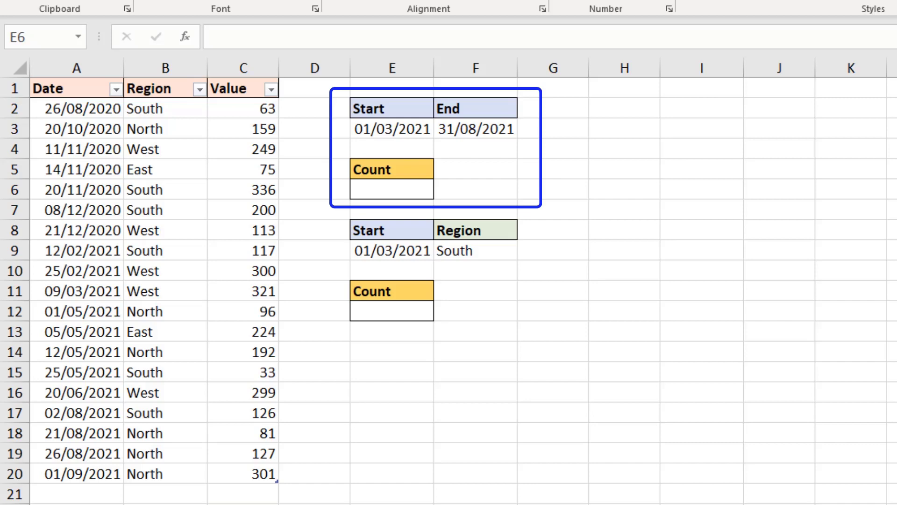
- Start a COUNTIFS formula in cell E6, under the first Count heading
left_click(417, 192)
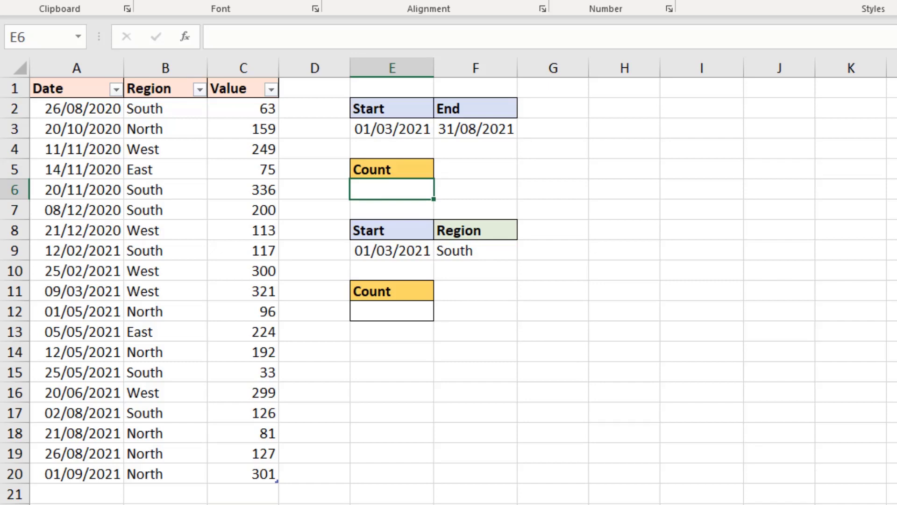
type("=cou")
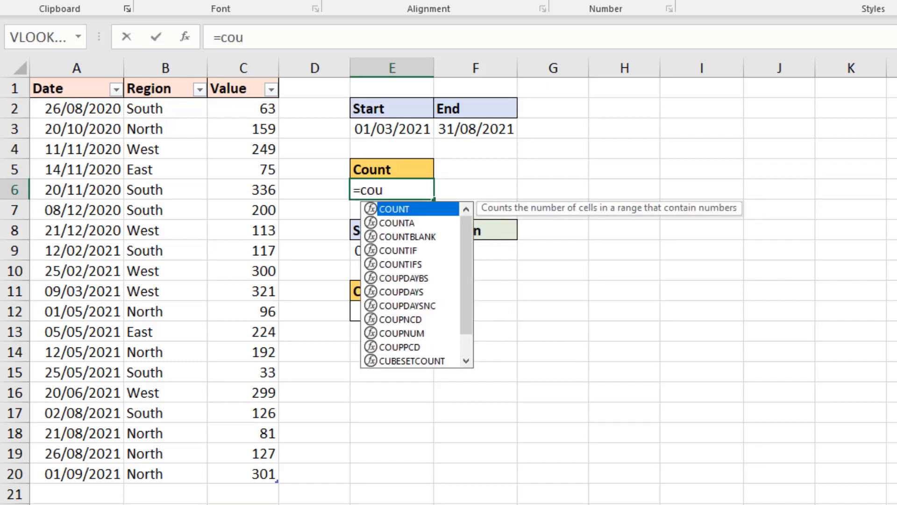
key("Down")
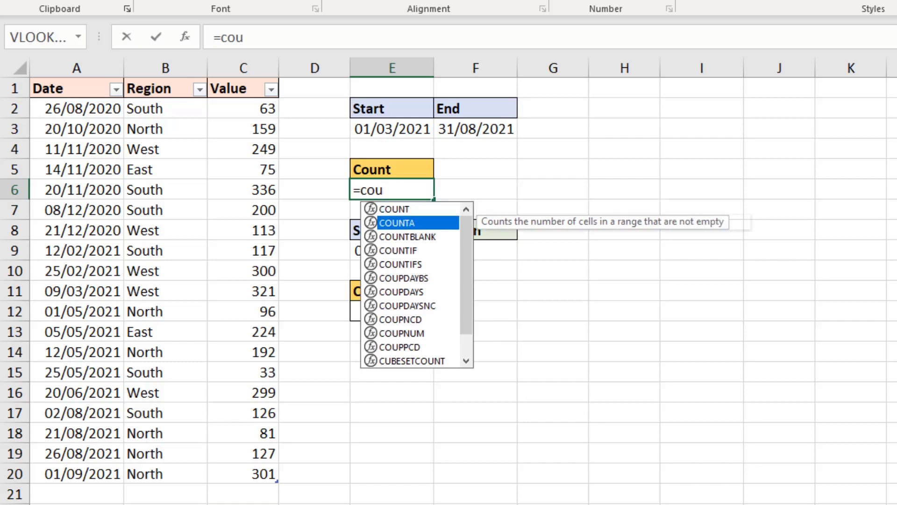
key("Down")
key("Down")
key("Down")
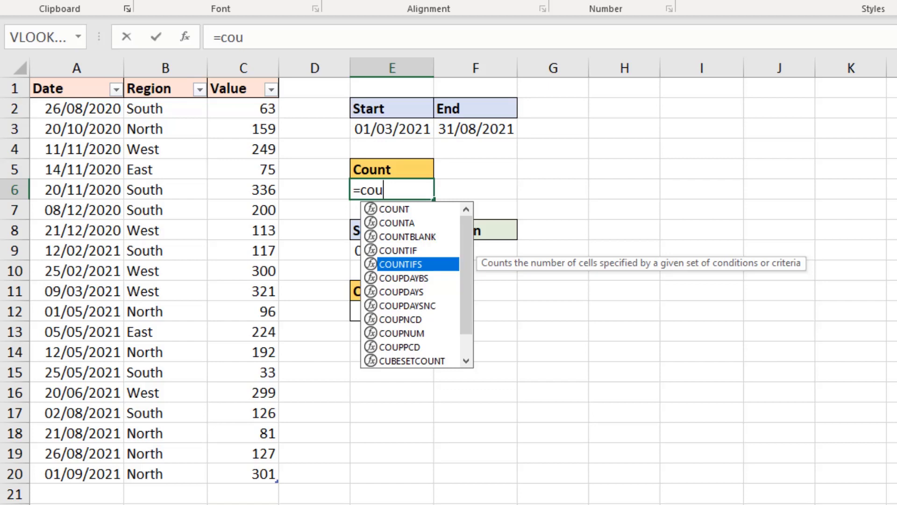
key("Tab")
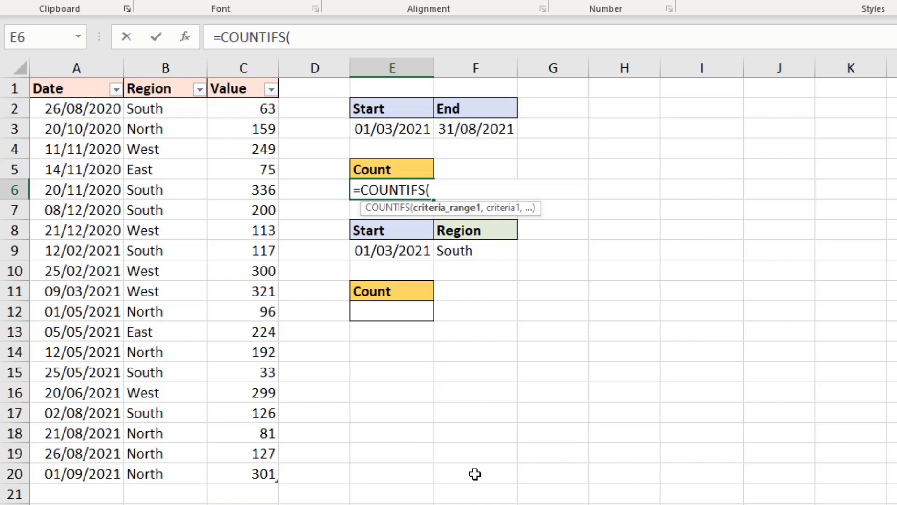
- Add the start-date condition to the E6 formula: criteria range tblSales[Date] with criterion ">="&E3
type("tbl")
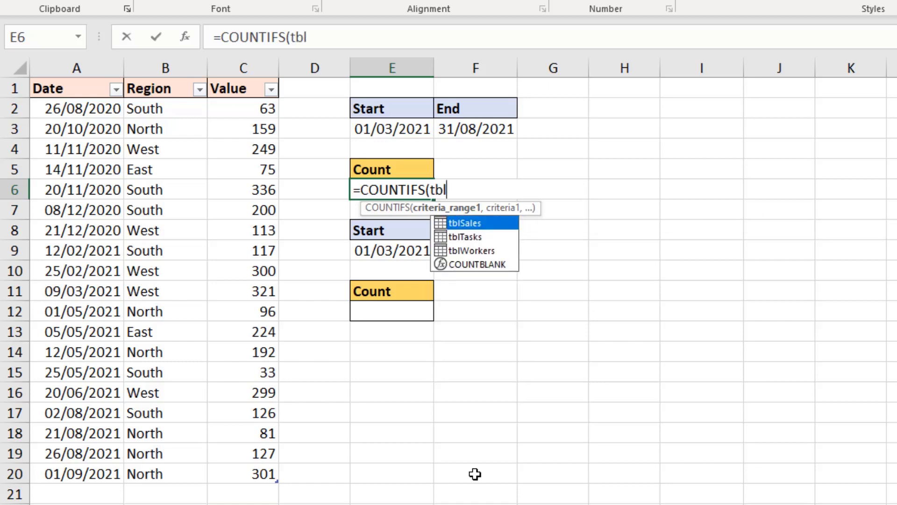
key("Tab")
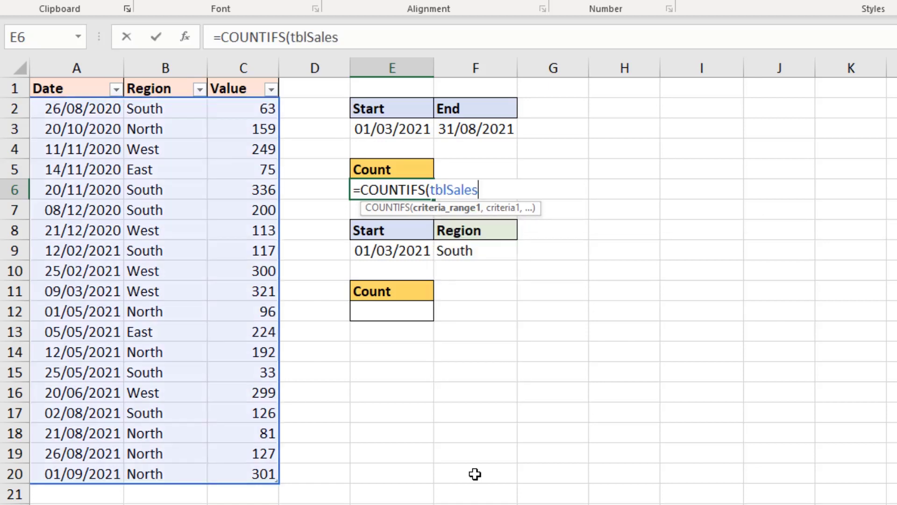
type("[")
key("Down")
key("Tab")
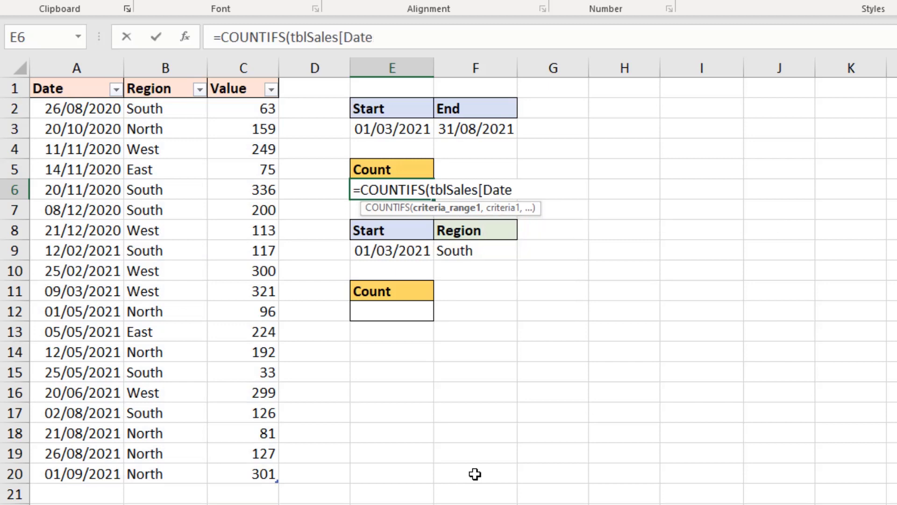
type("]")
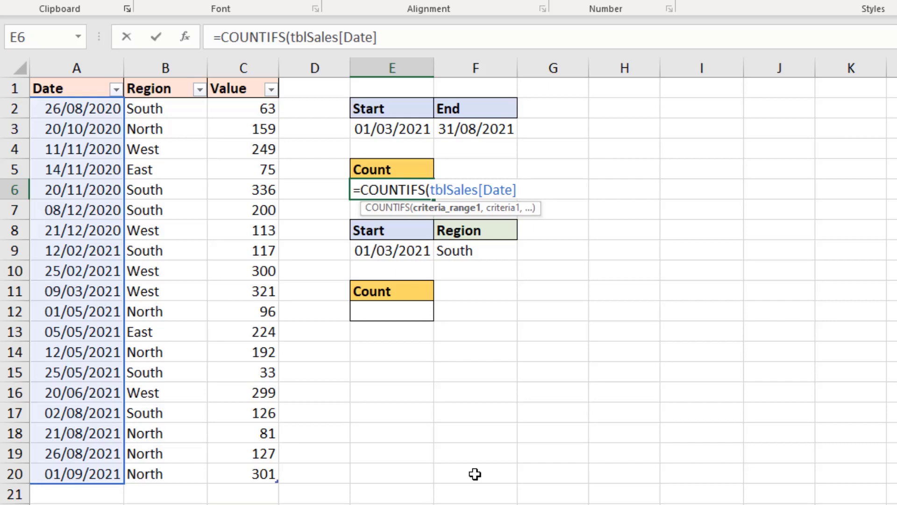
type(",")
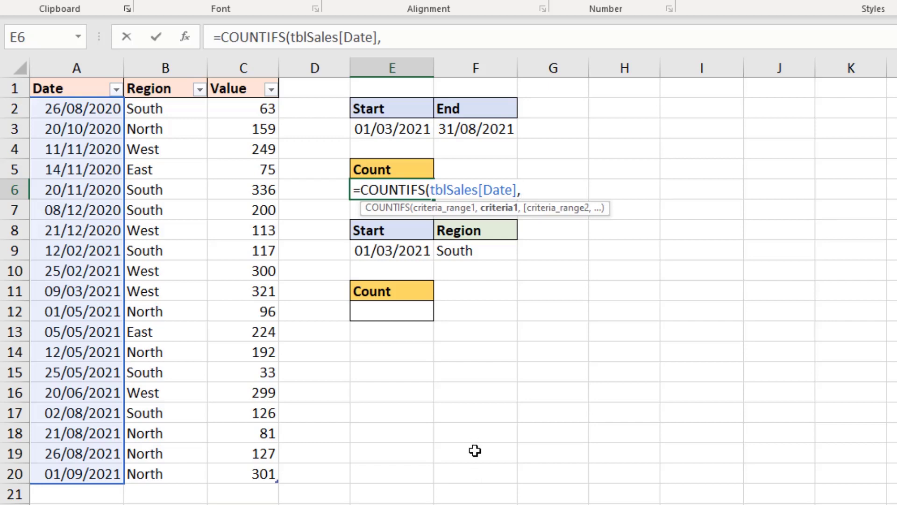
type("\">=\"&")
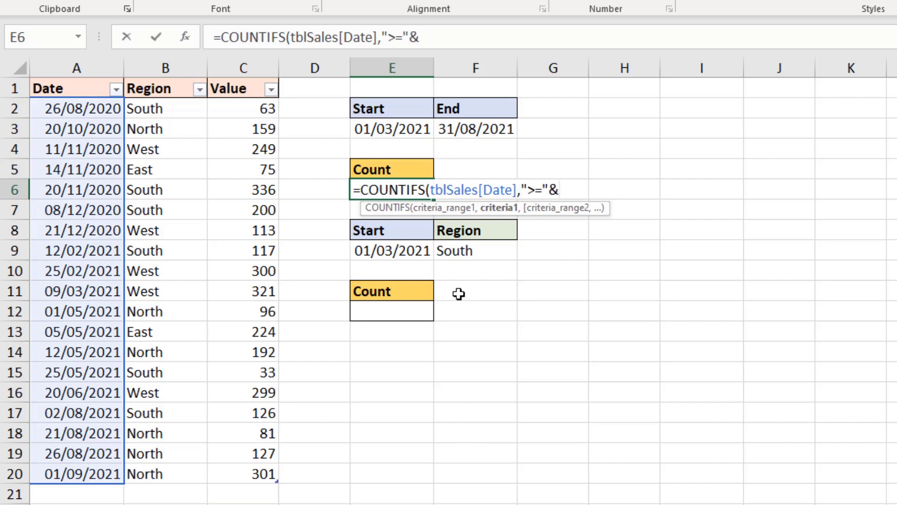
left_click(416, 129)
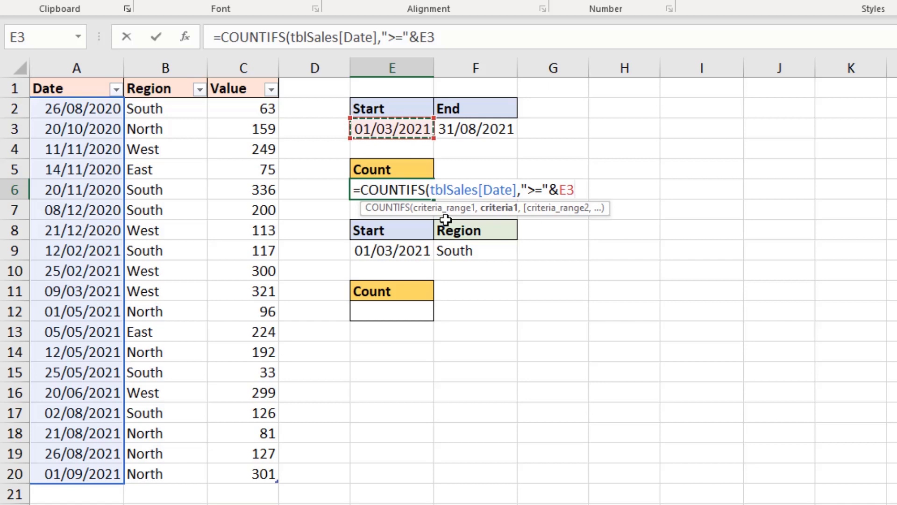
type(",")
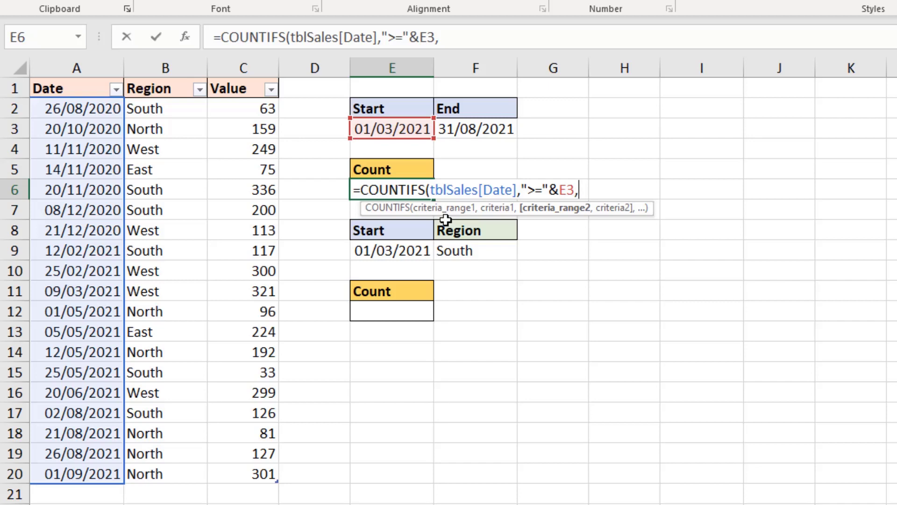
- Add tblSales[Date] as the second criteria range in the E6 formula
type("tbl")
key("Tab")
type("[")
key("Down")
key("Tab")
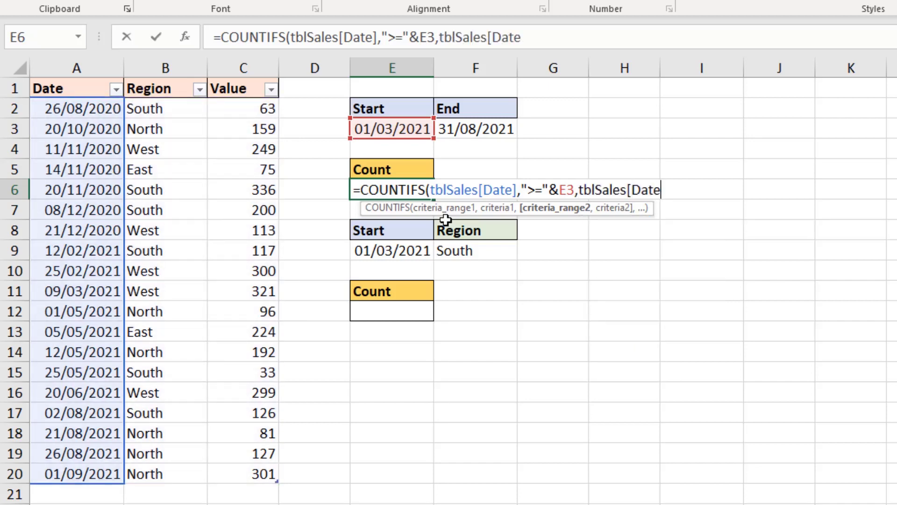
type("]")
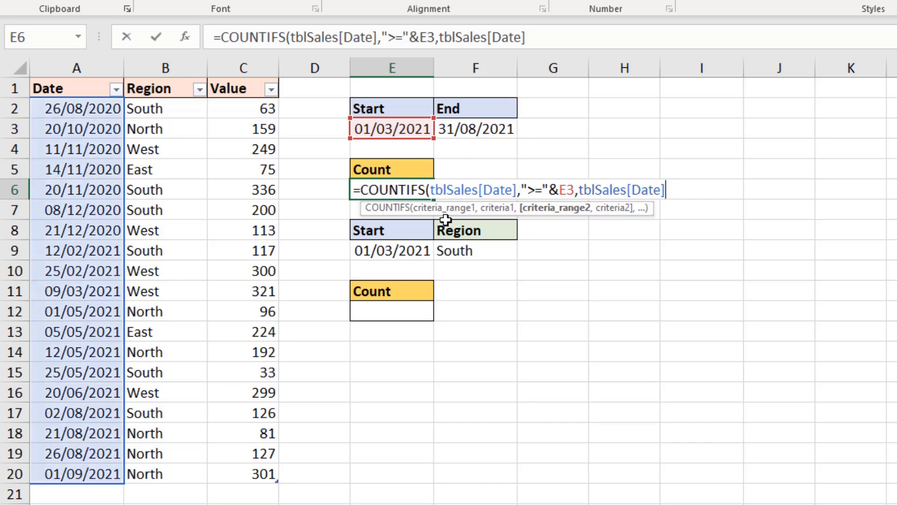
type(",")
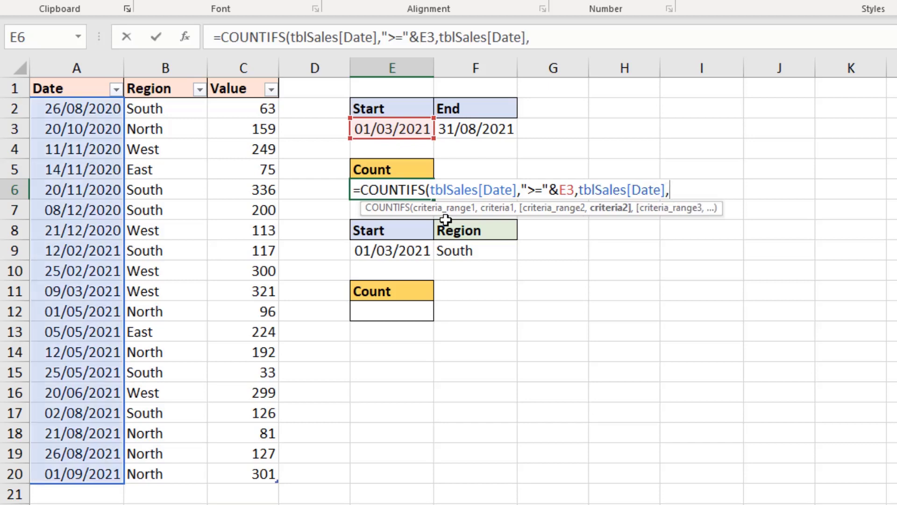
- Complete the E6 formula with the end-date criterion "<="&F3, and select the in-range dates A11:A19 to check the count
type("\"<=\"&")
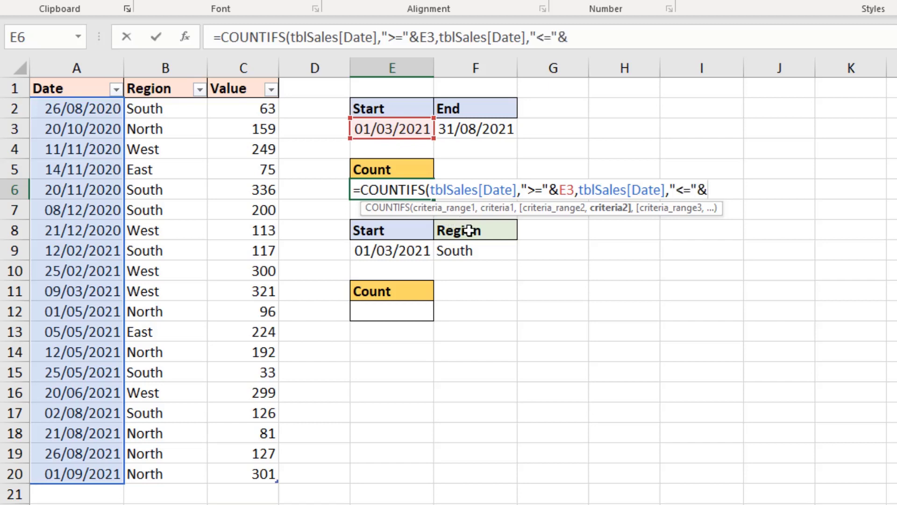
left_click(505, 126)
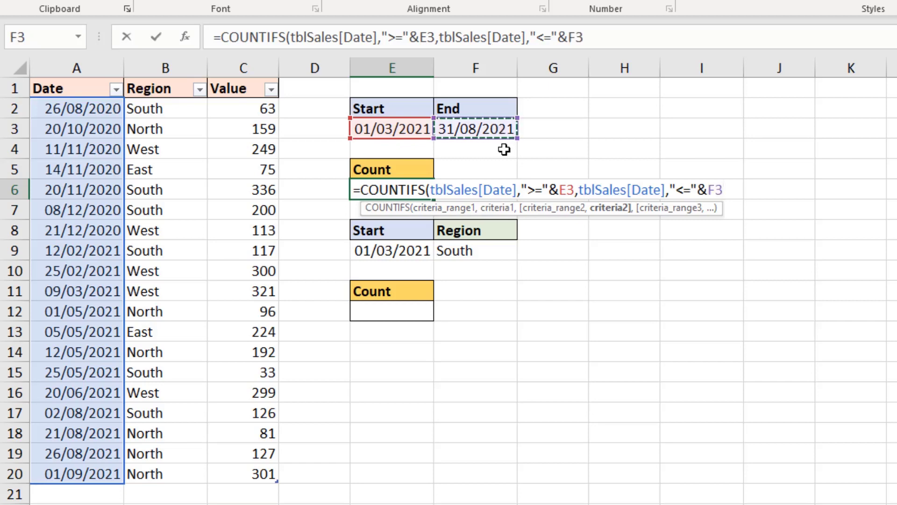
type(")")
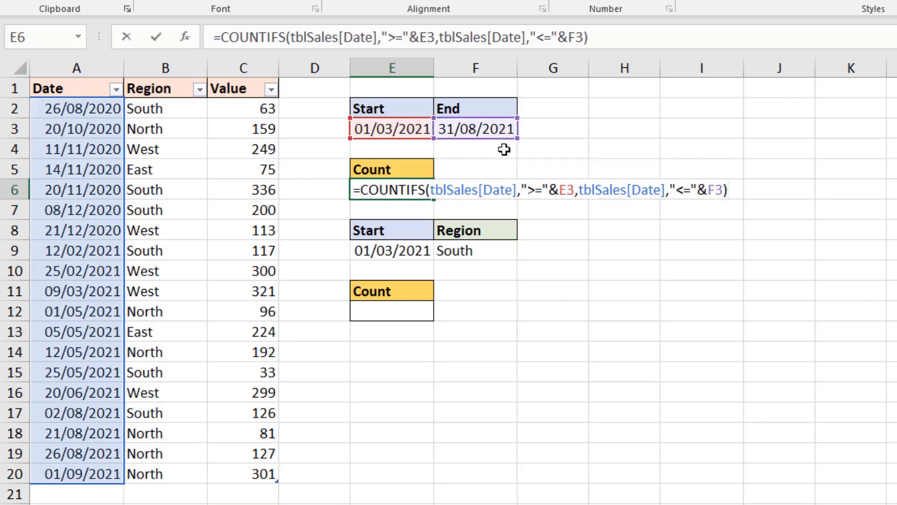
key("Return")
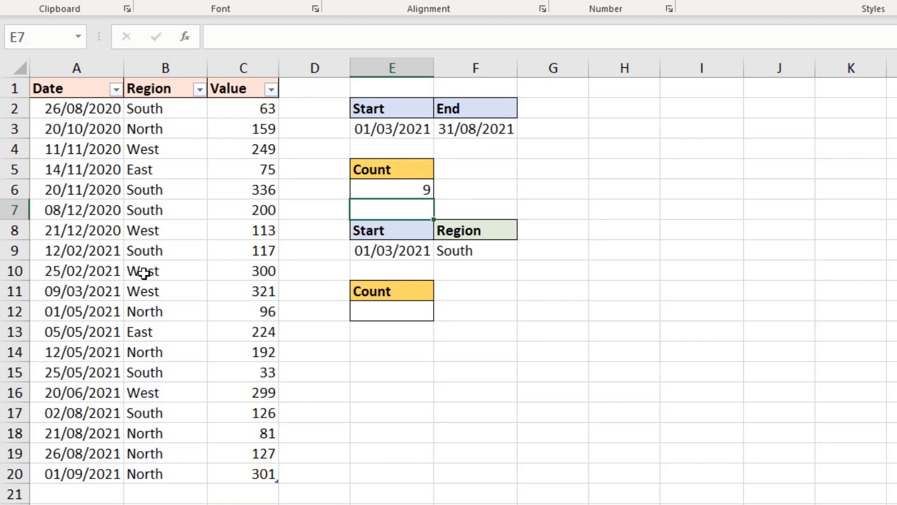
left_click_drag(108, 291, 108, 449)
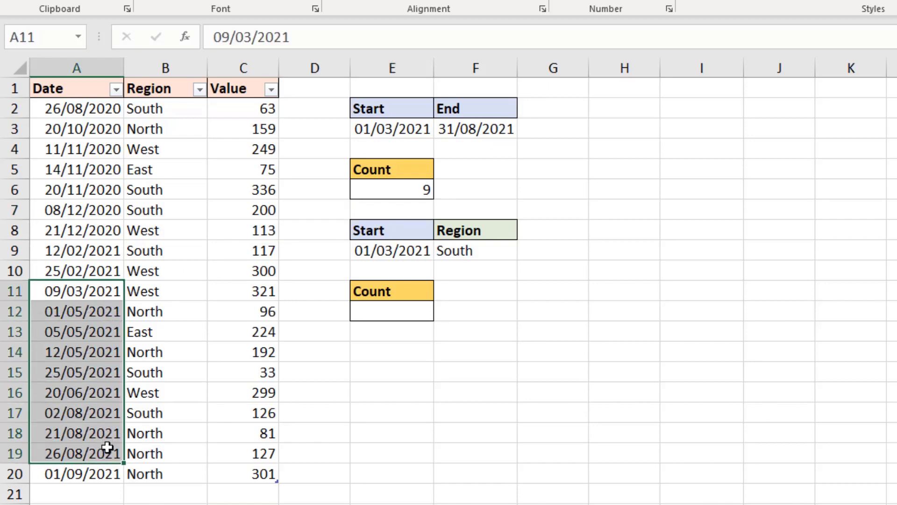
- Start a COUNTIFS formula in cell E12, under the second Count heading
left_click(412, 310)
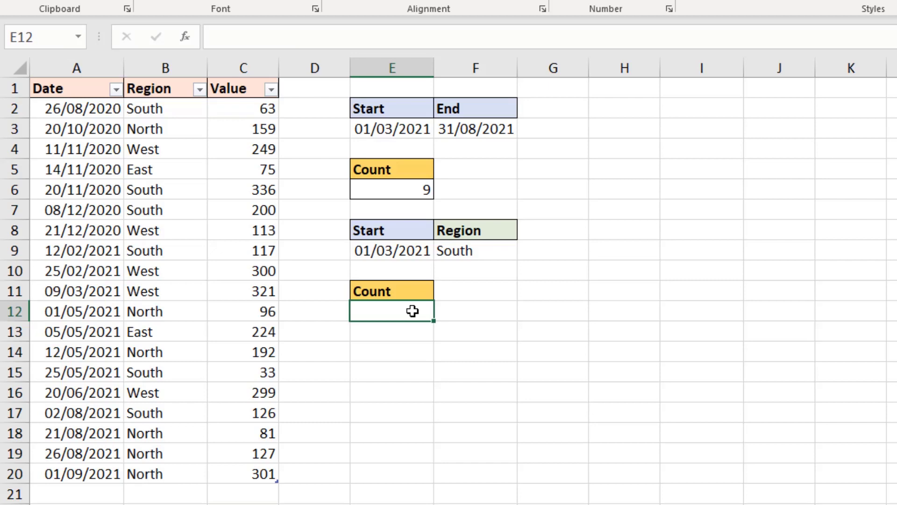
type("=cou")
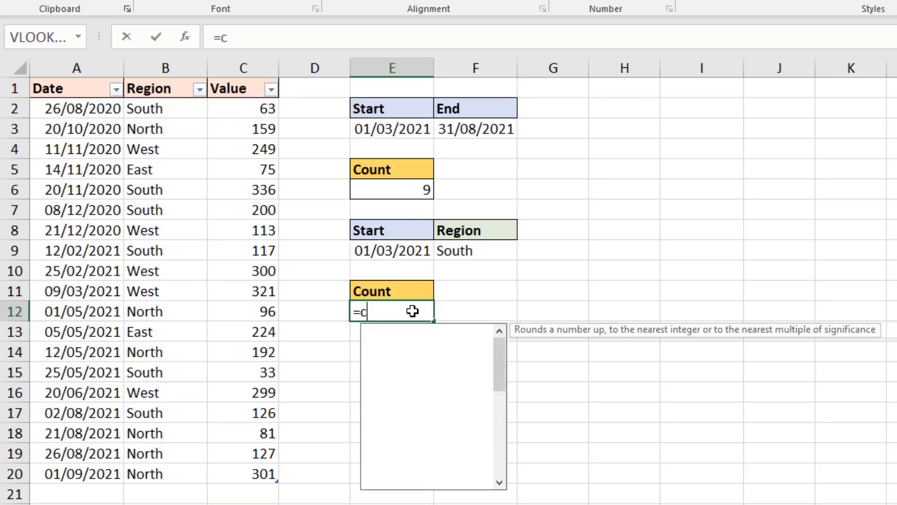
key("Down")
key("Down")
key("Down")
key("Down")
key("Tab")
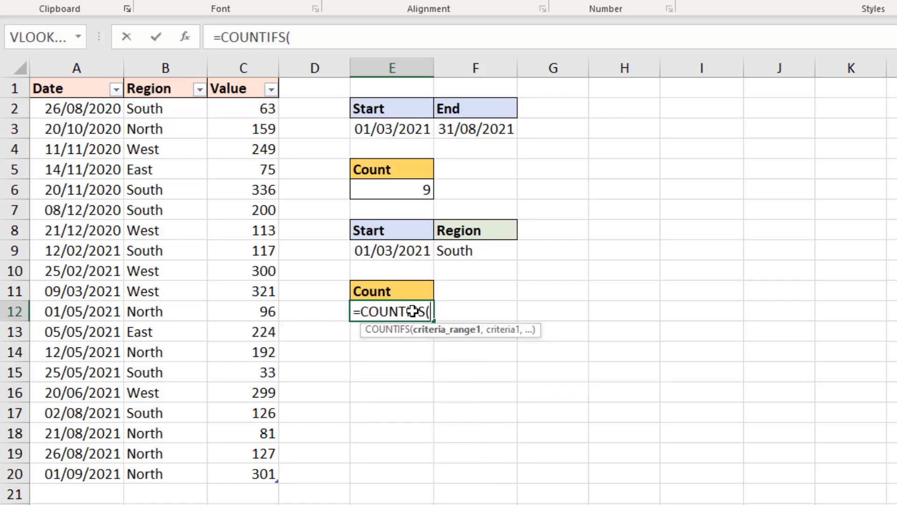
- Add the start-date condition to the E12 formula: criteria range tblSales[Date] with criterion ">="&E9
type("tbl")
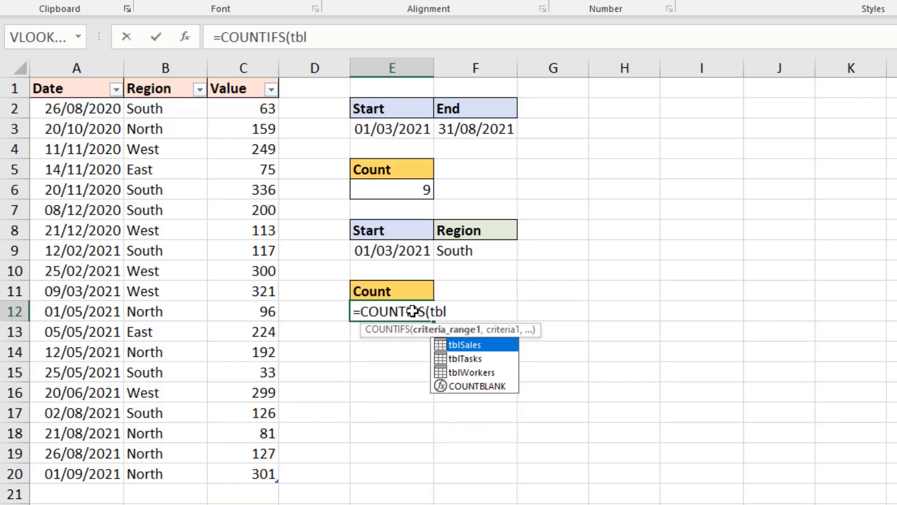
key("Tab")
type("[")
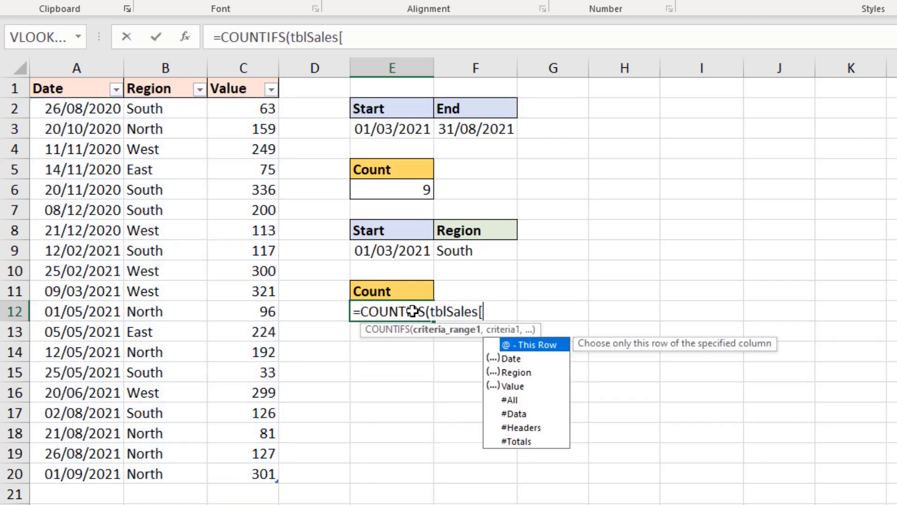
key("Down")
key("Tab")
type("],")
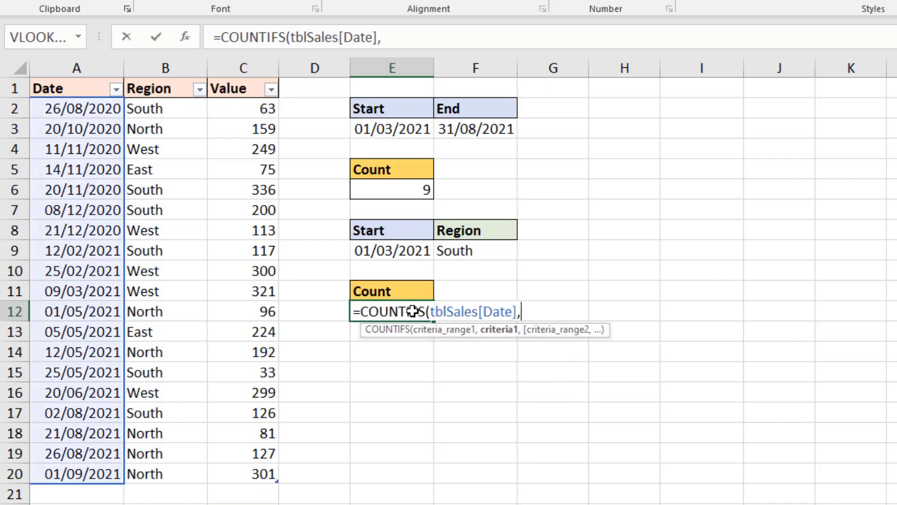
type(">=\"&")
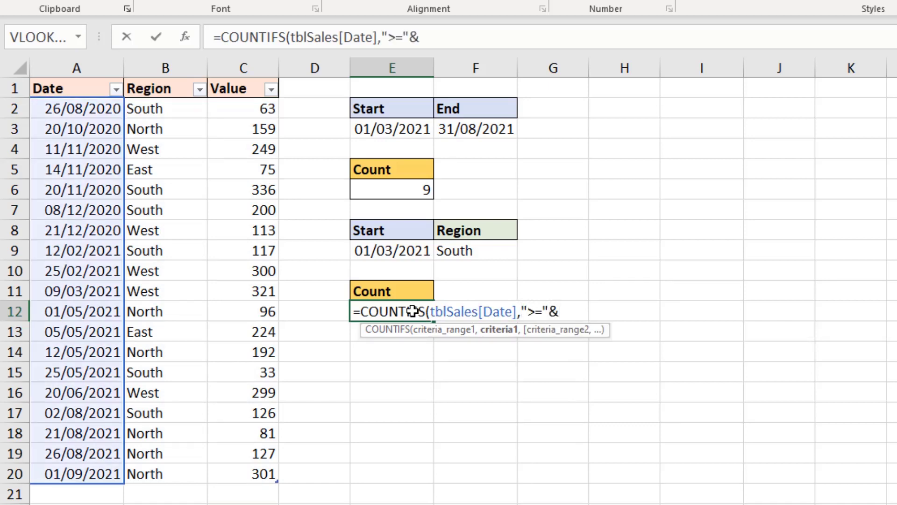
left_click(420, 252)
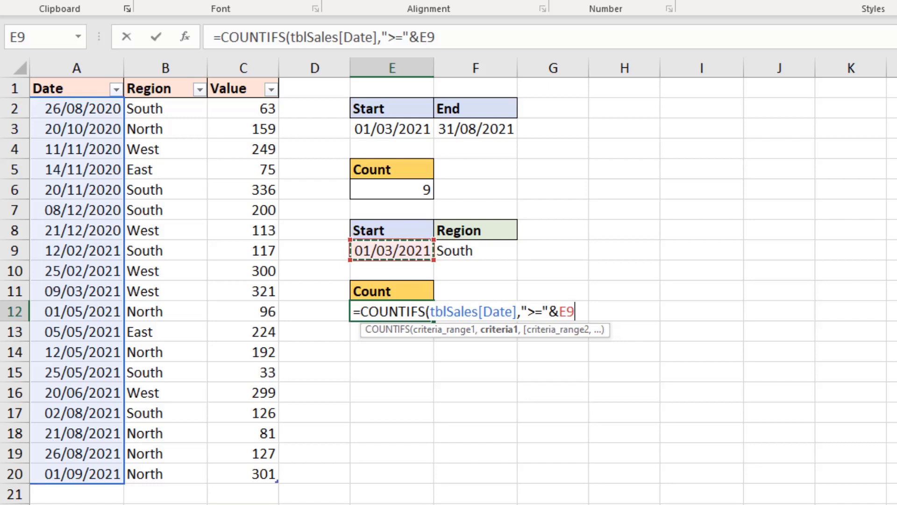
type(",")
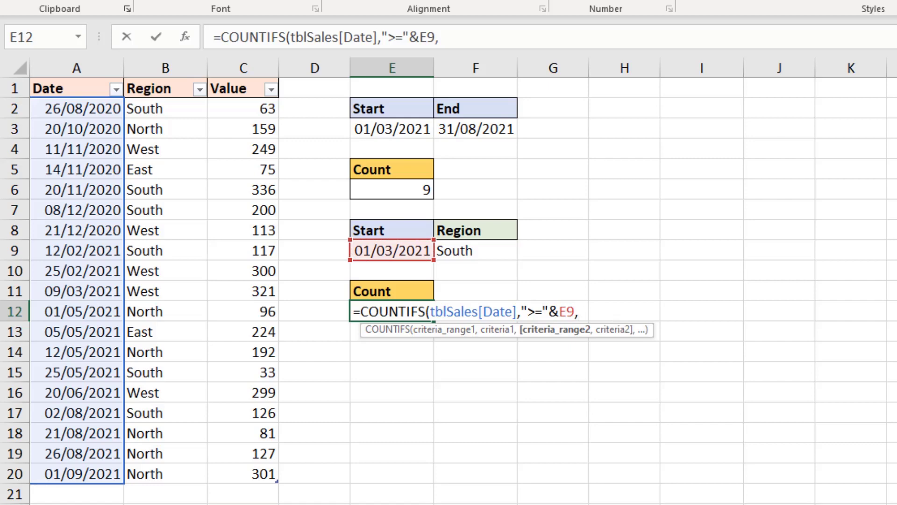
- Add tblSales[Region] as the second criteria range in the E12 formula, ready for its criterion
type("tblTasks")
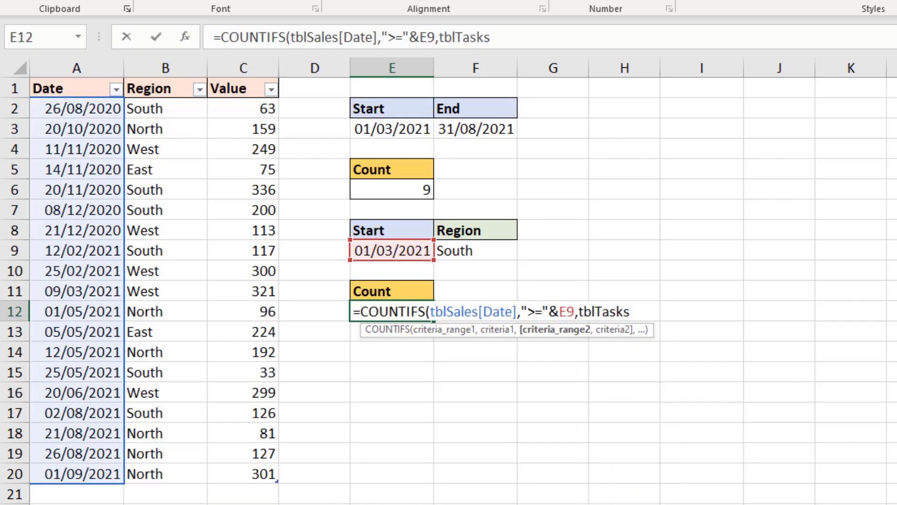
key("BackSpace")
key("BackSpace")
key("BackSpace")
key("BackSpace")
key("BackSpace")
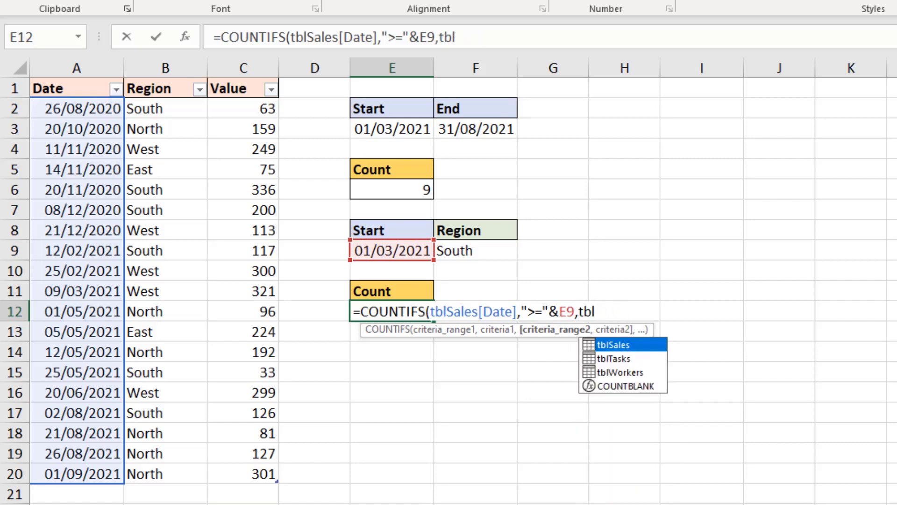
key("Tab")
type("[")
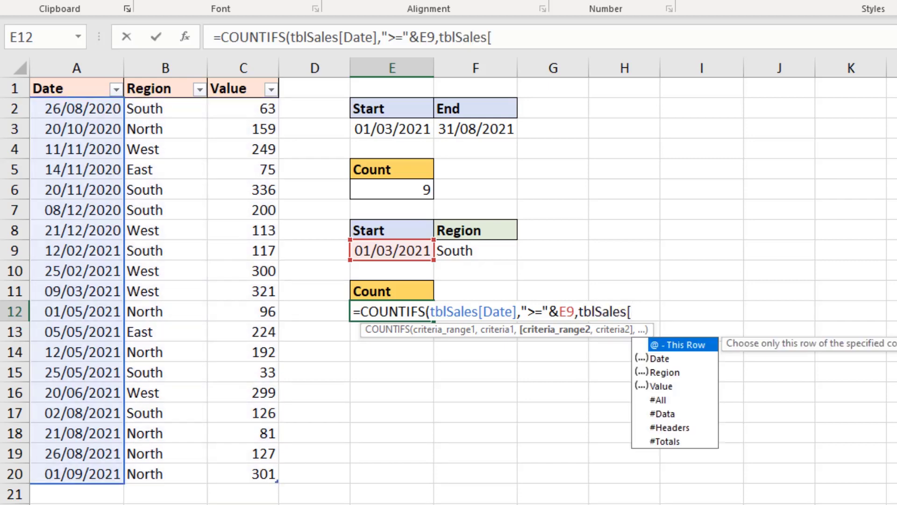
key("Down")
key("Down")
key("Tab")
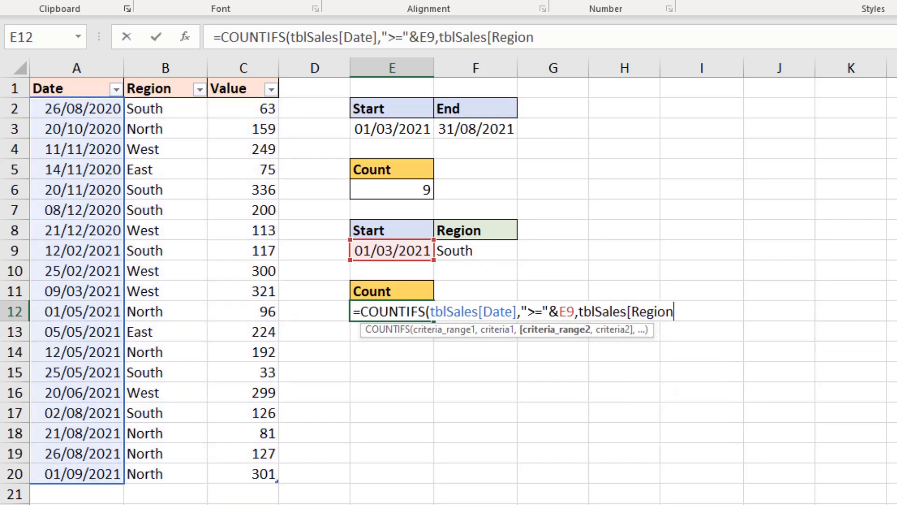
type("],")
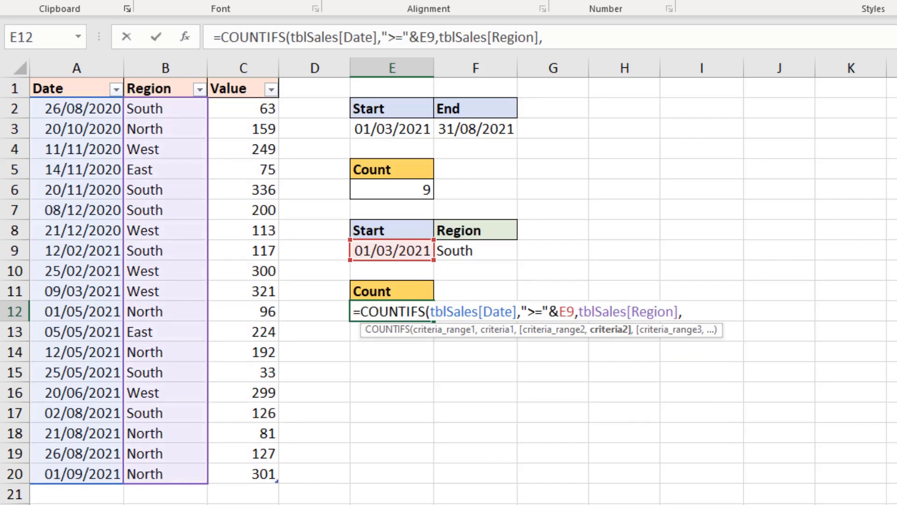
- Complete the E12 formula with the region in cell F9 as the second criterion
left_click(504, 250)
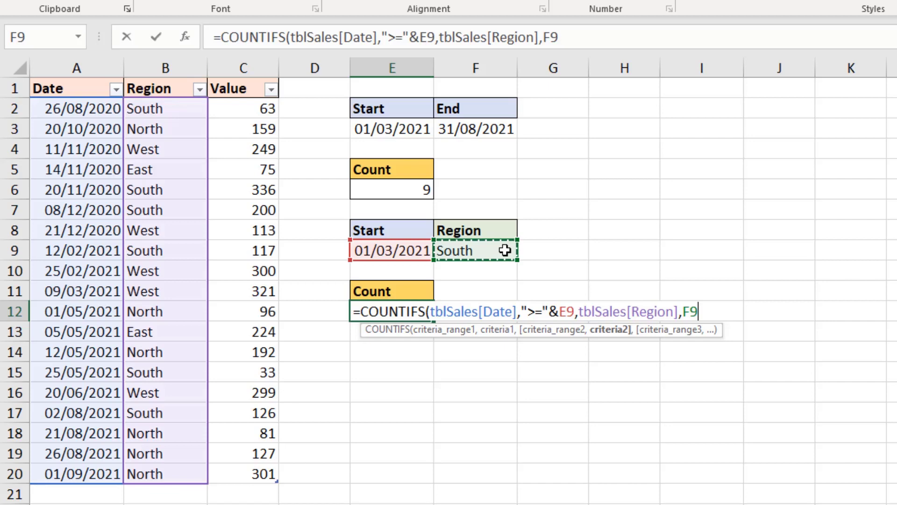
type(")")
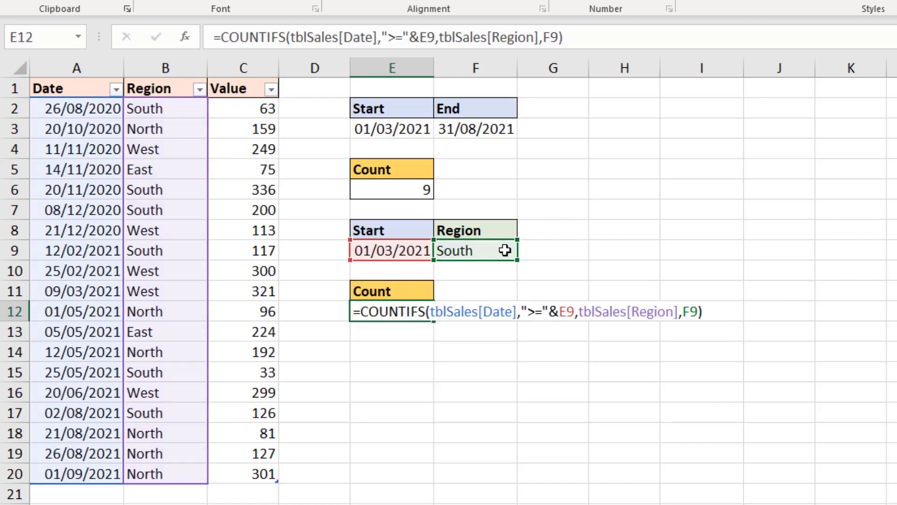
key("Return")
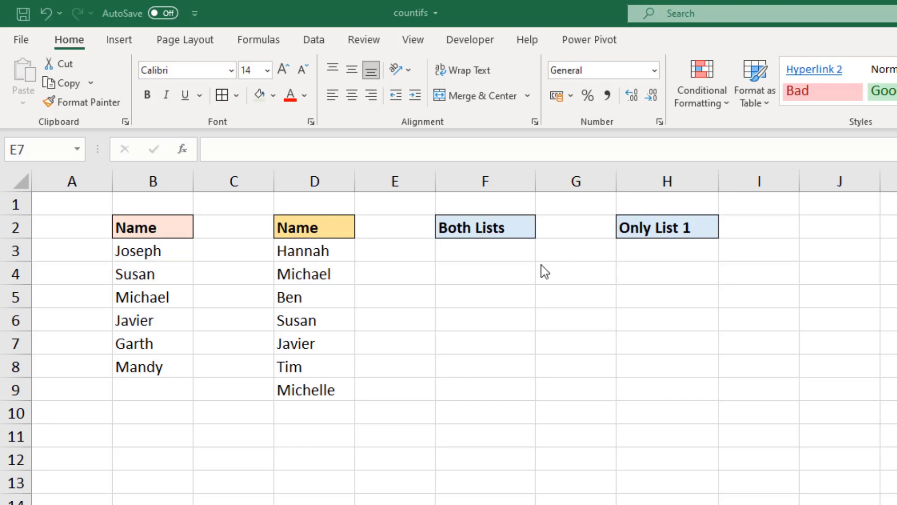
- Start a COUNTIFS formula in cell F3, under the Both Lists heading
left_click(525, 254)
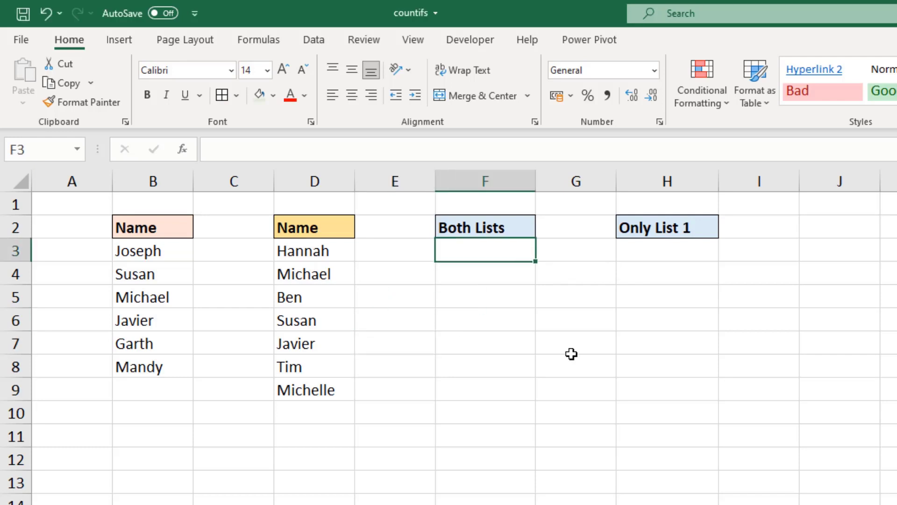
type("=coun")
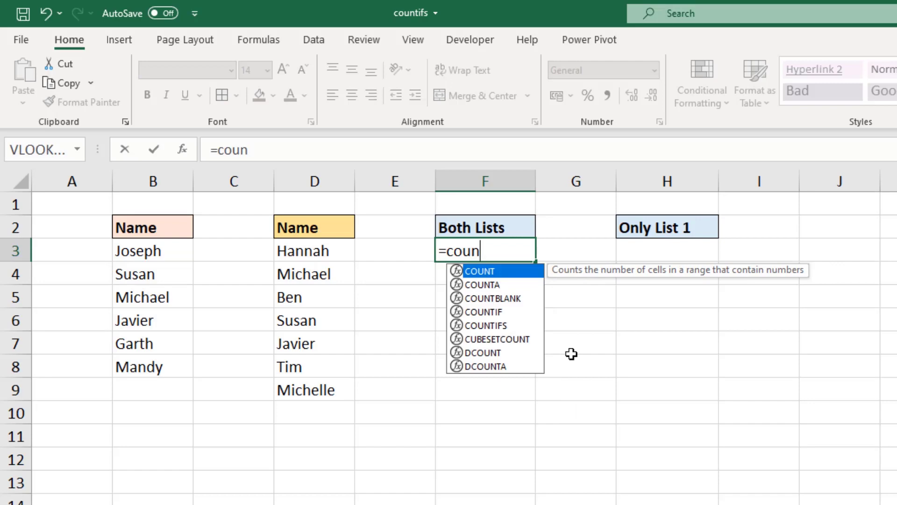
key("Down")
key("Down")
key("Down")
key("Down")
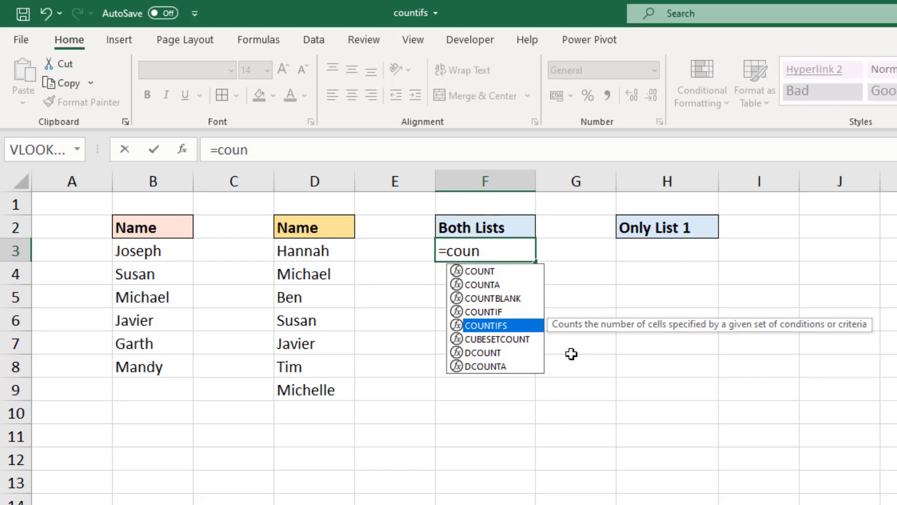
key("Tab")
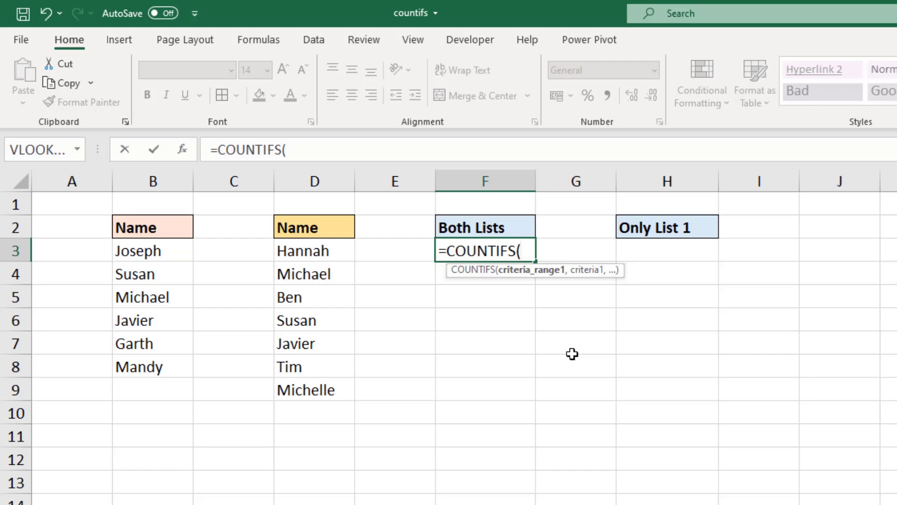
- Complete the F3 COUNTIFS formula with the second name list D3:D9 as criteria range and the first list B3:B8 as criteria
left_click(341, 254)
left_click_drag(342, 254, 335, 391)
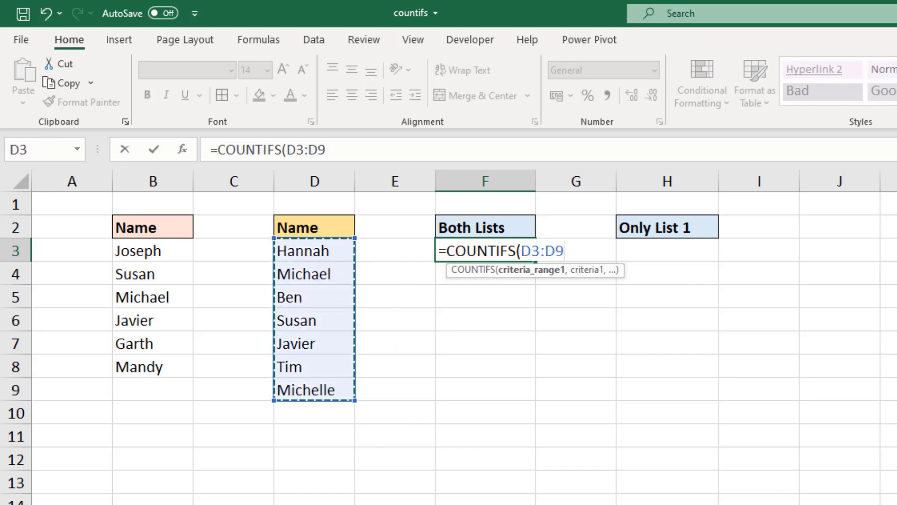
type(",")
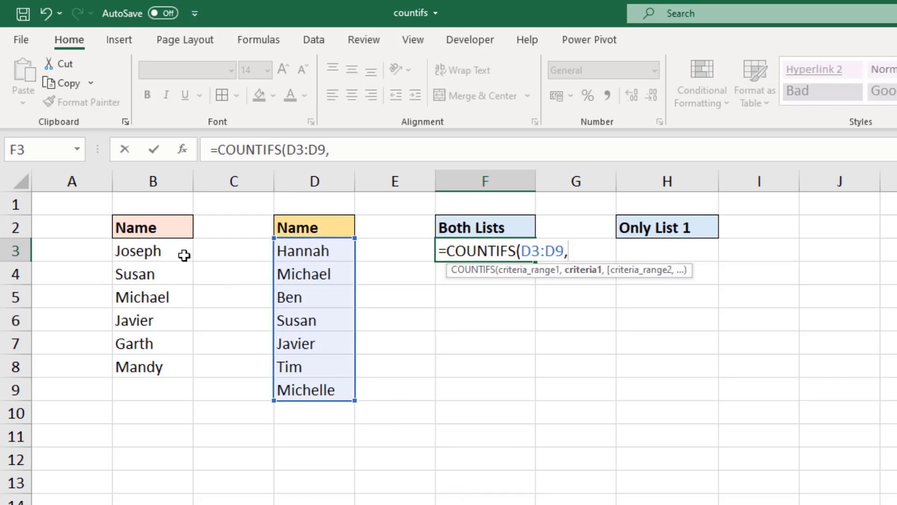
left_click_drag(182, 254, 180, 367)
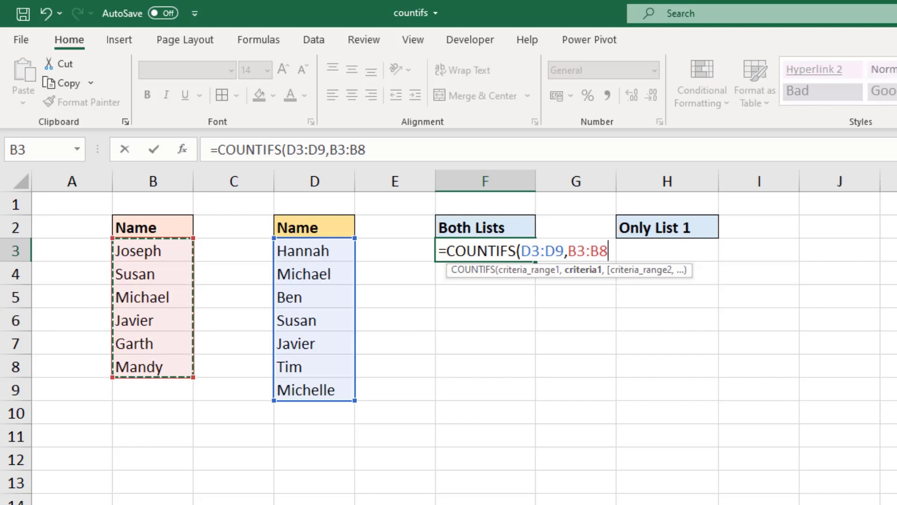
type(")")
key("Return")
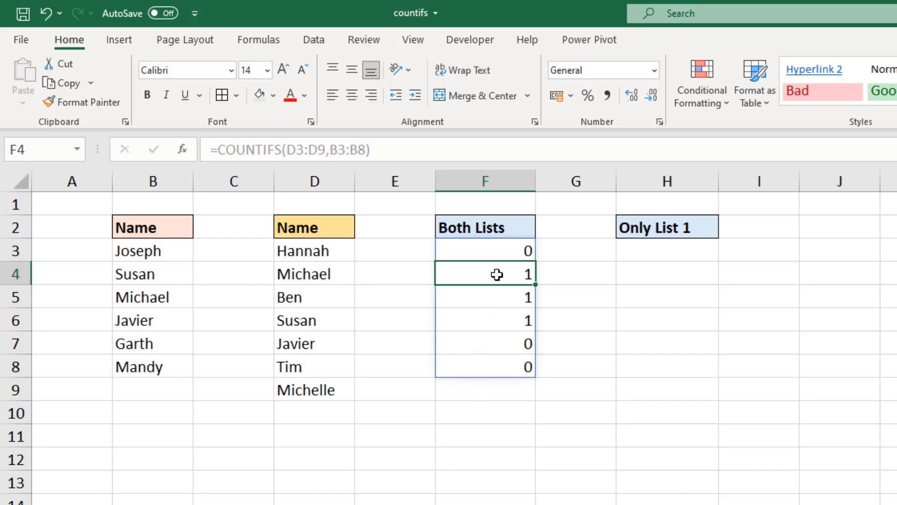
- Wrap the F3 COUNTIFS formula in a FILTER function with B3:B8 as the array, keeping COUNTIFS as the include argument
key("shift+Return")
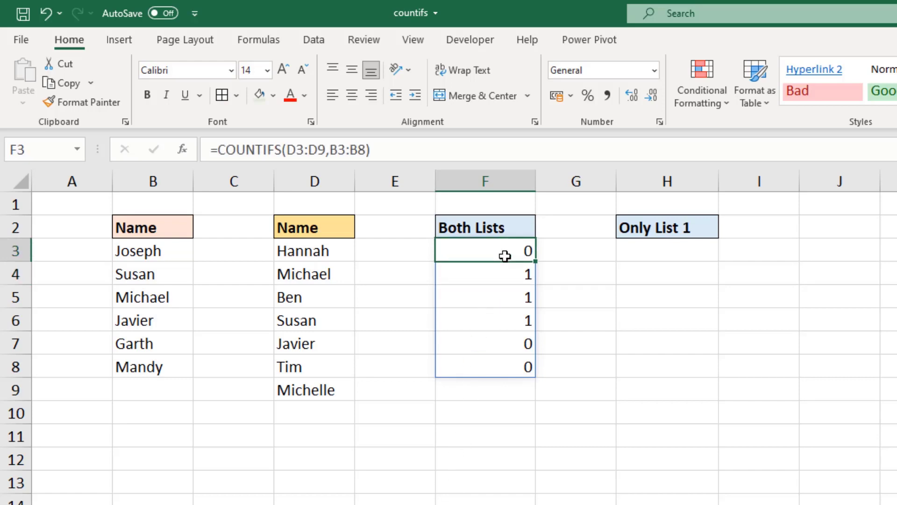
double_click(515, 251)
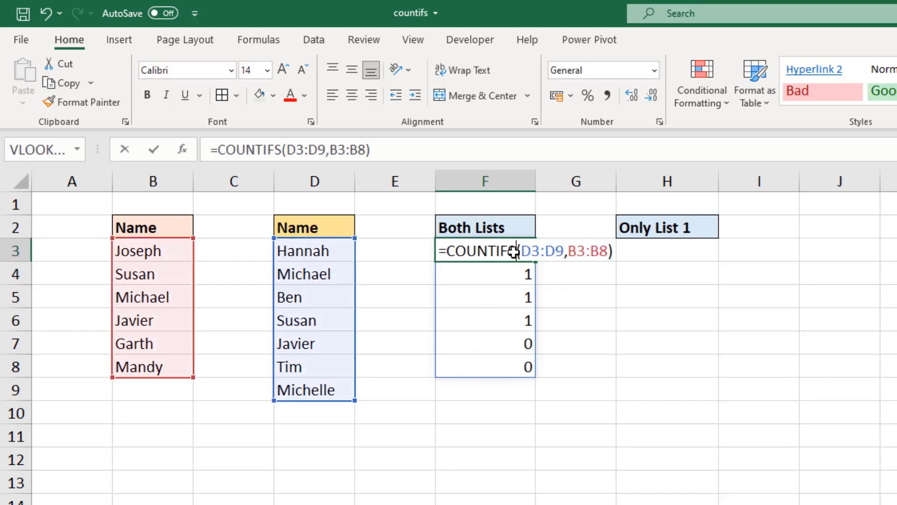
type("fil")
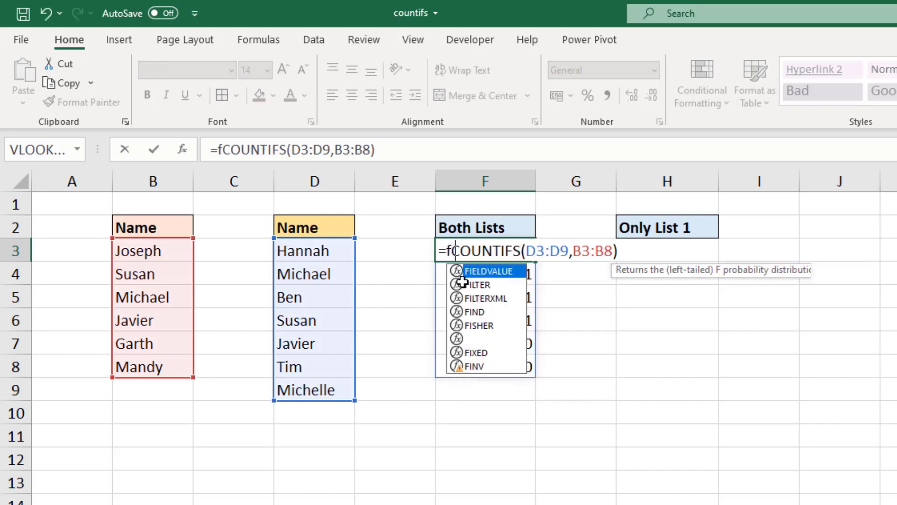
key("Tab")
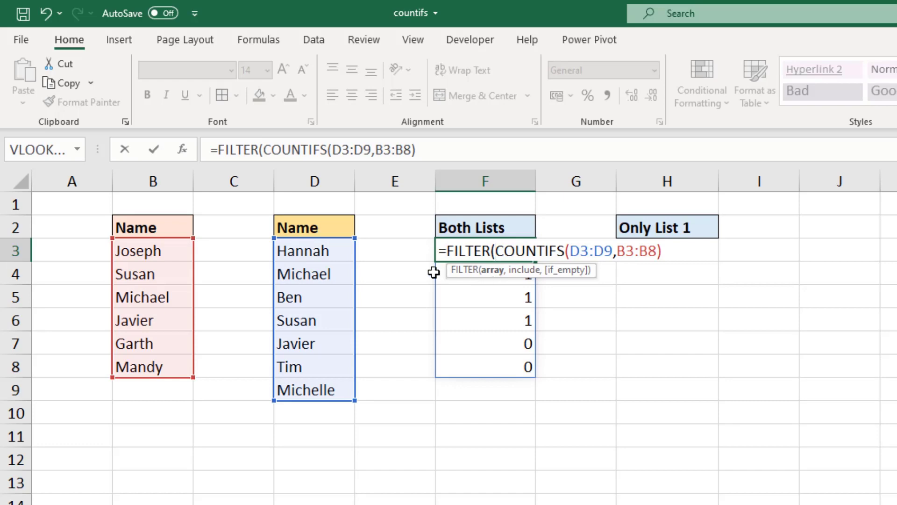
left_click_drag(180, 250, 171, 366)
type(",")
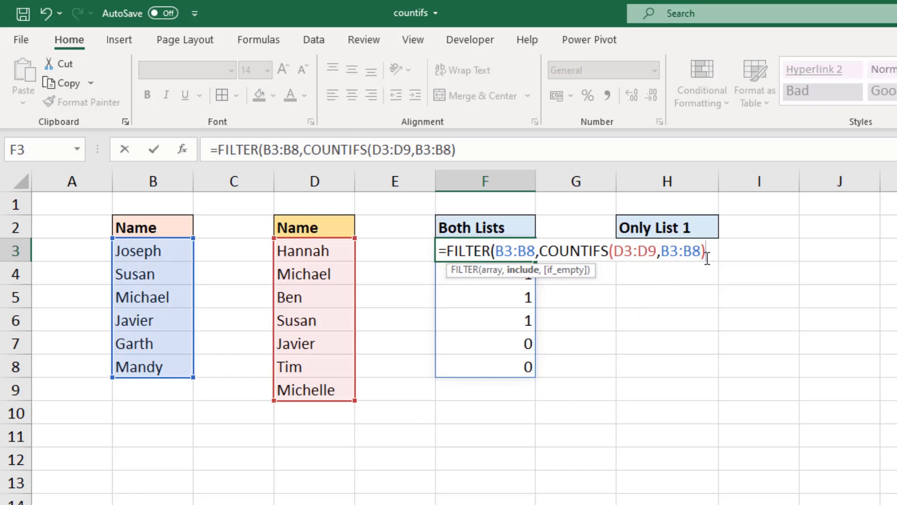
type(")")
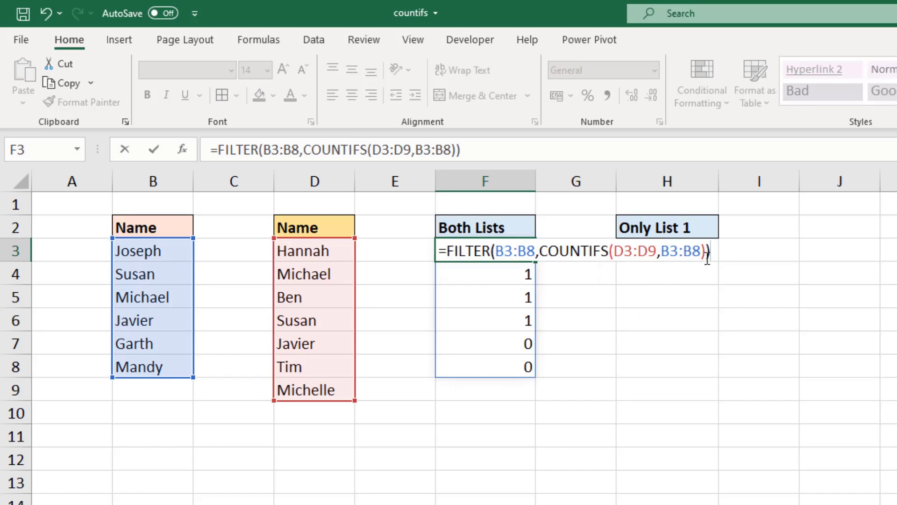
key("Return")
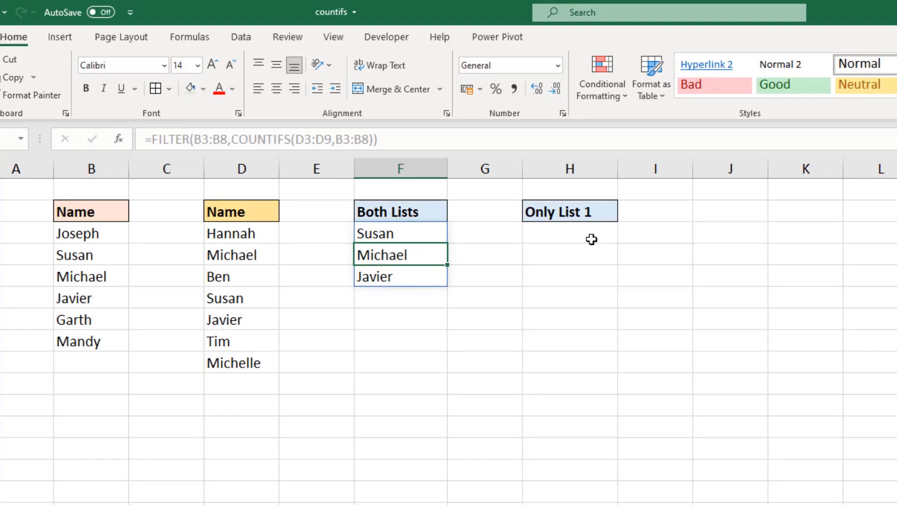
- Copy the text of the F3 FILTER formula into cell H3, under the Only List 1 heading, with its references unchanged
left_click(422, 231)
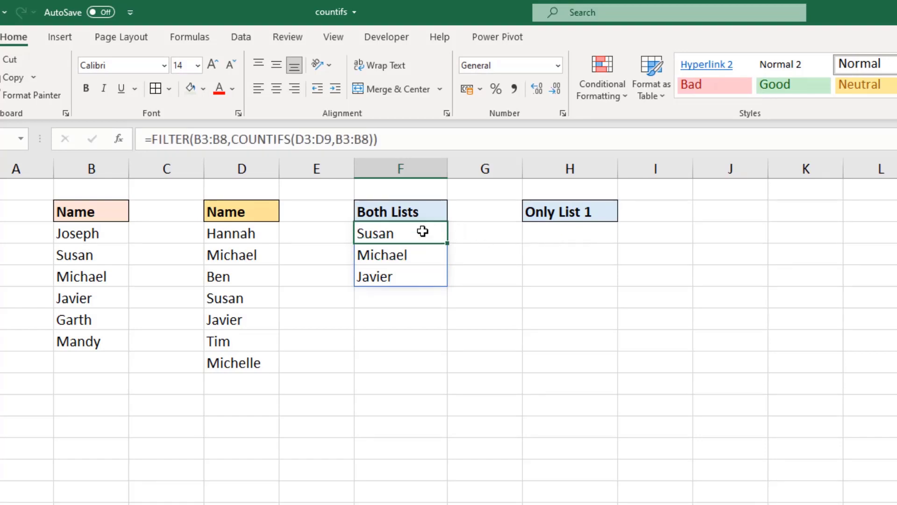
double_click(396, 233)
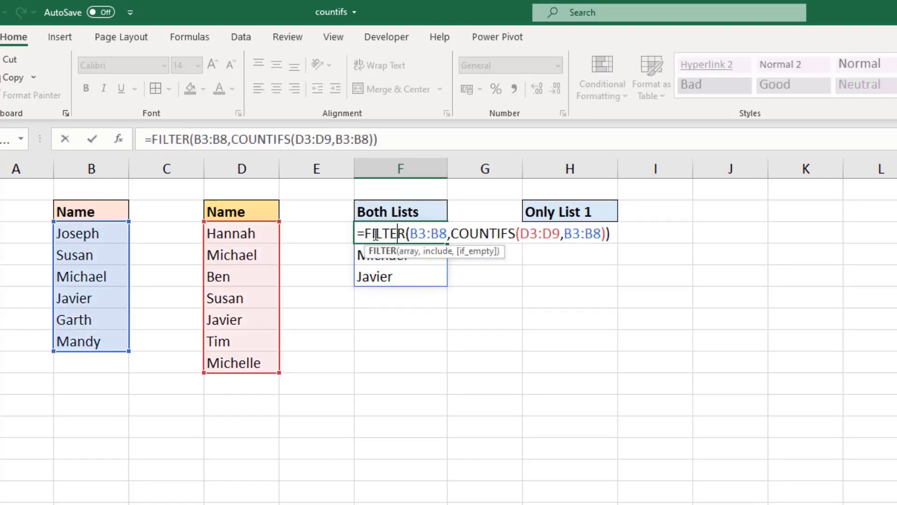
left_click_drag(357, 234, 619, 234)
key("ctrl+c")
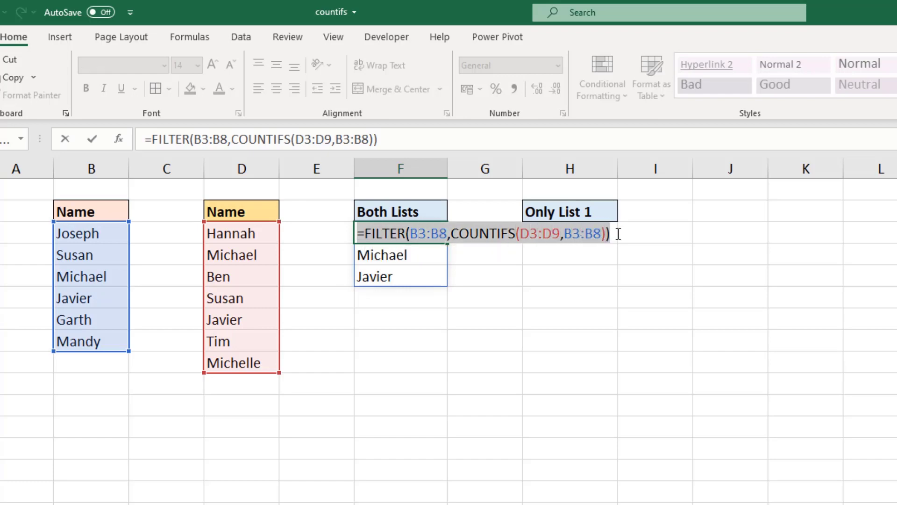
key("Escape")
left_click(598, 234)
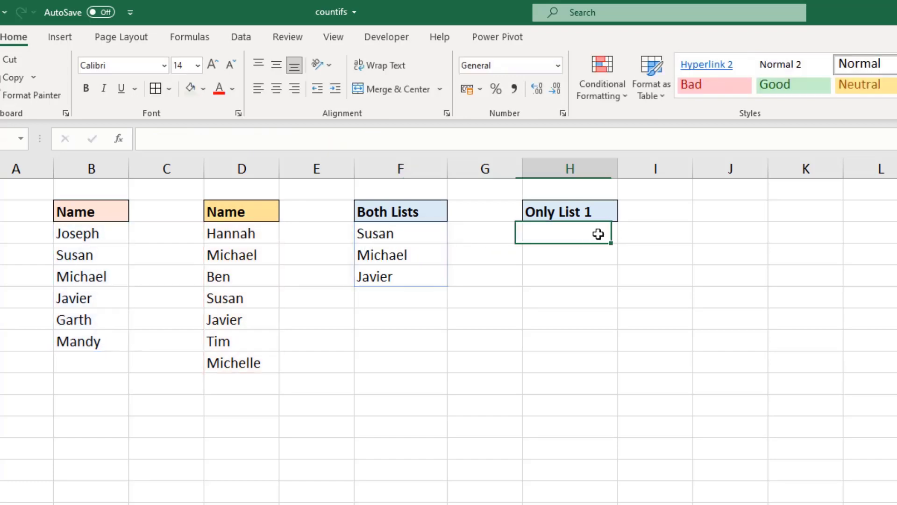
double_click(598, 234)
key("ctrl+v")
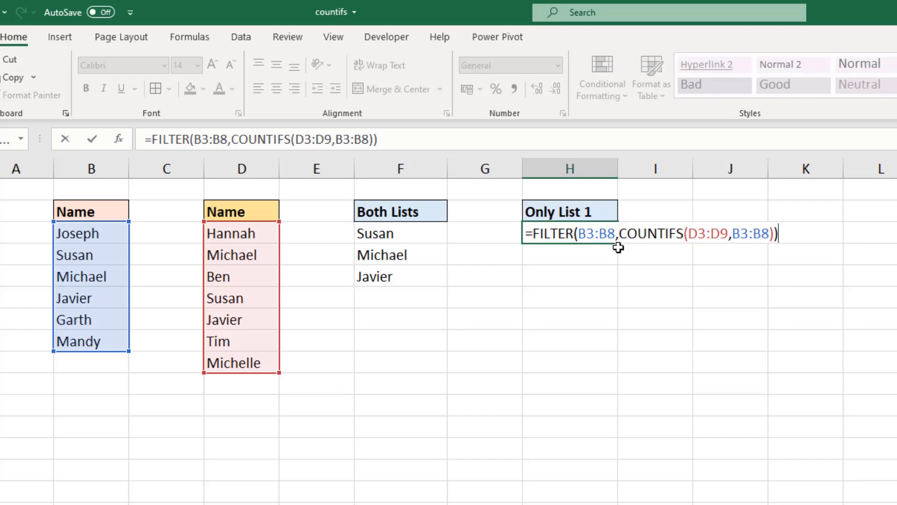
- Wrap the COUNTIFS part of the H3 formula in a NOT function to return names found only in the first list
left_click(620, 234)
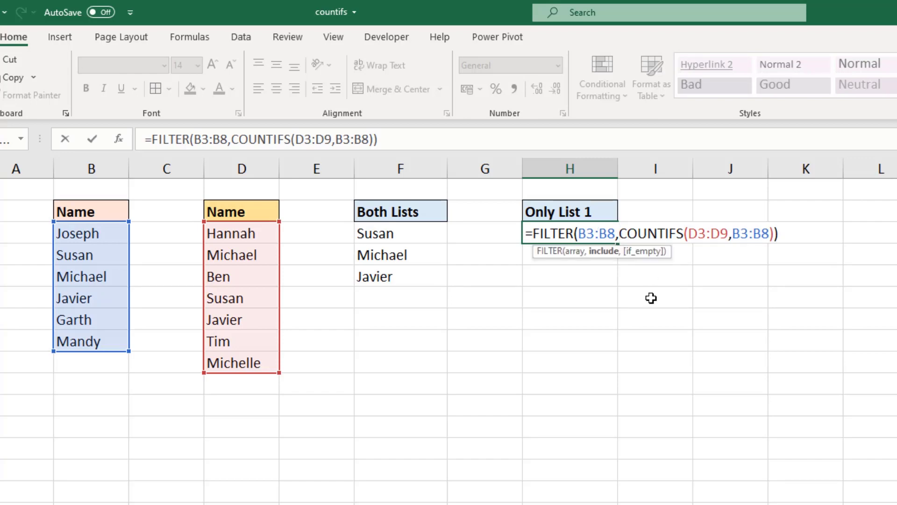
type("not")
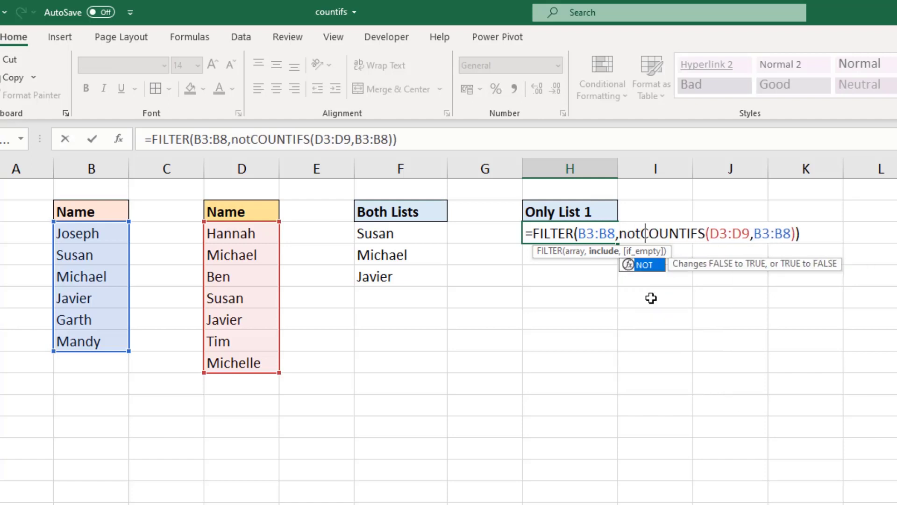
type("(")
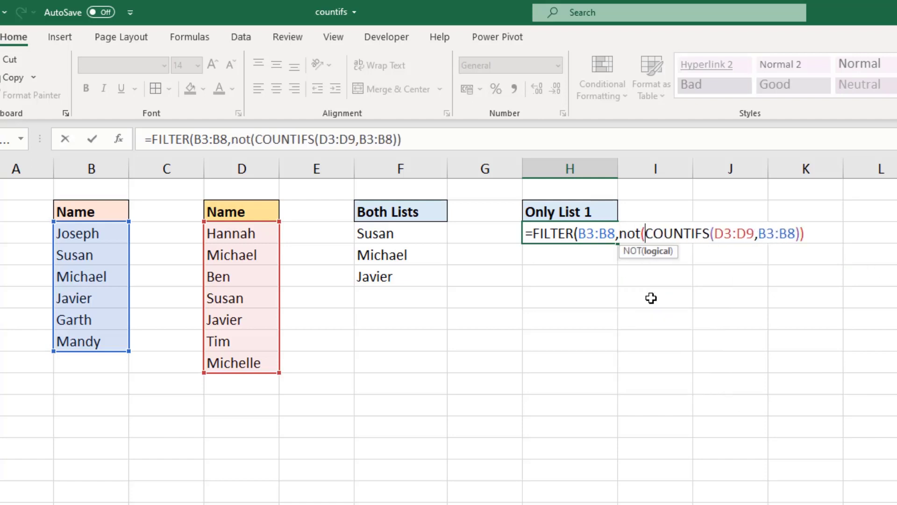
left_click(799, 235)
type(")")
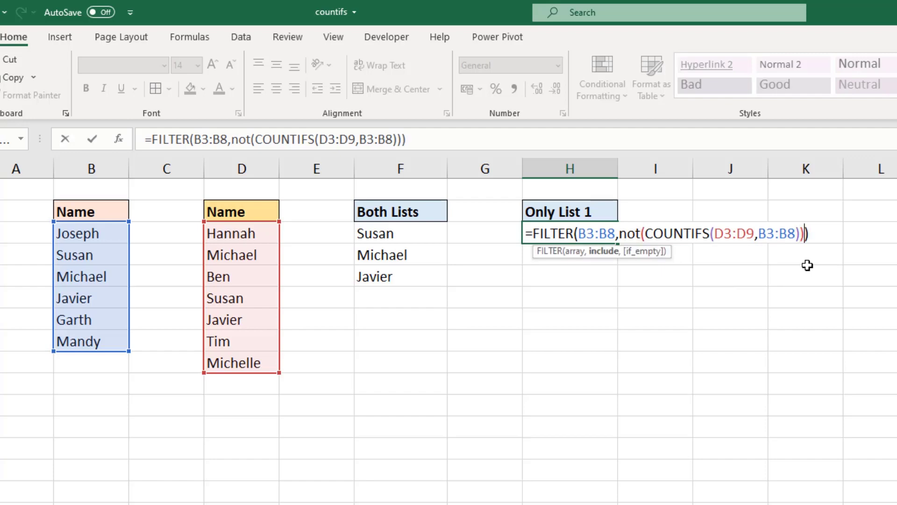
key("Return")
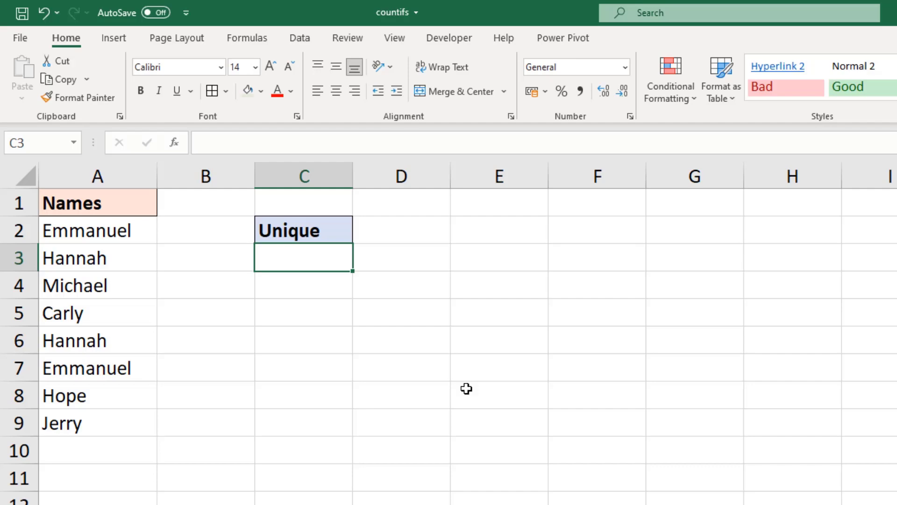
- Enter the formula =COUNTA(UNIQUE(A2:A9)) in cell C3, under the Unique heading, to count the distinct names
type("=")
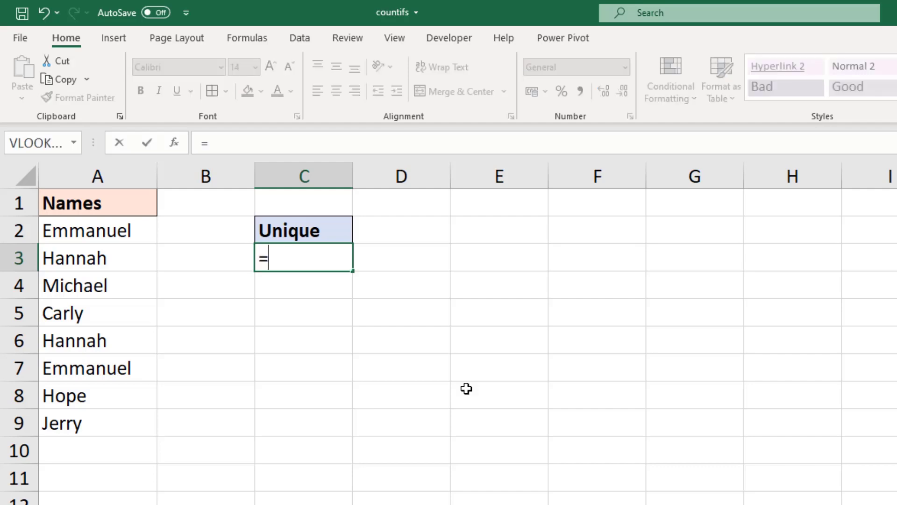
type("counta(uni")
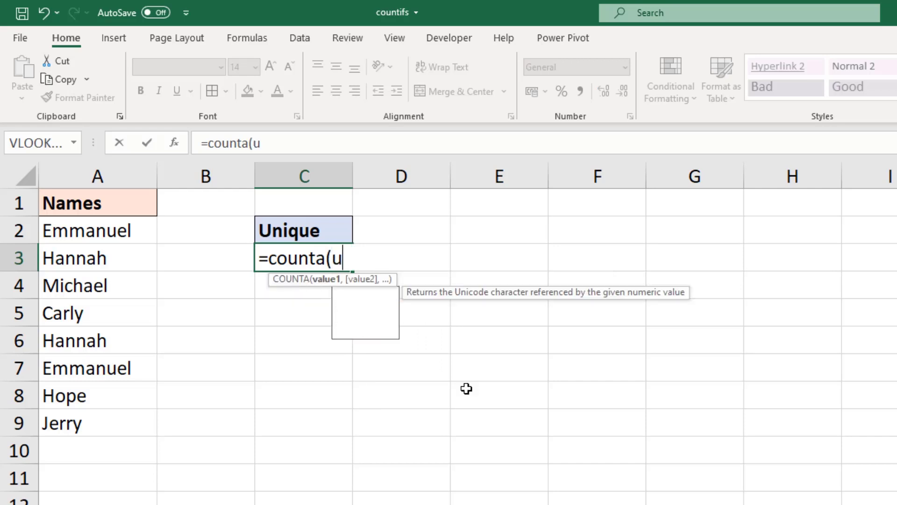
key("Down")
key("Down")
key("Tab")
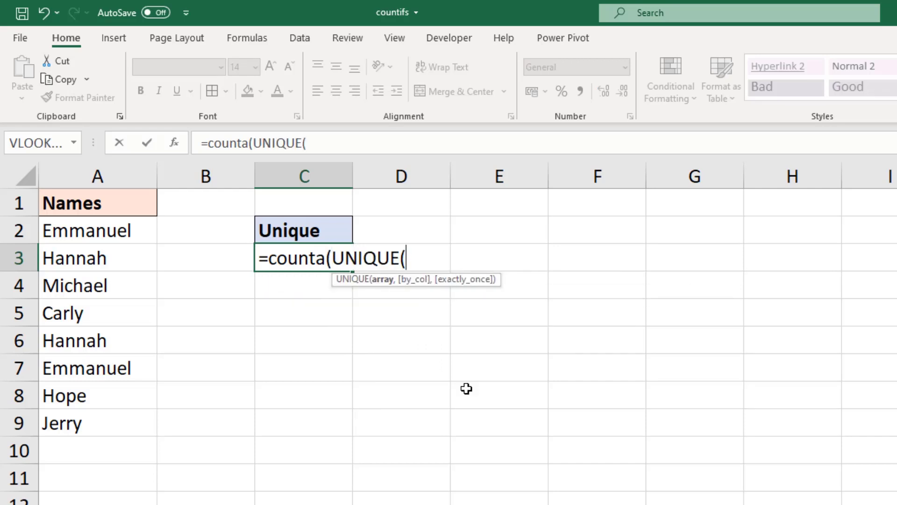
left_click_drag(130, 230, 125, 418)
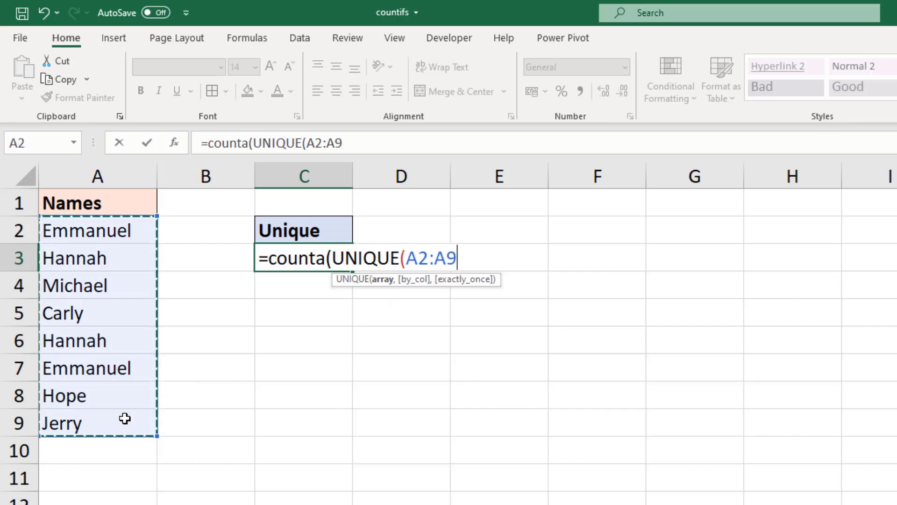
type("))")
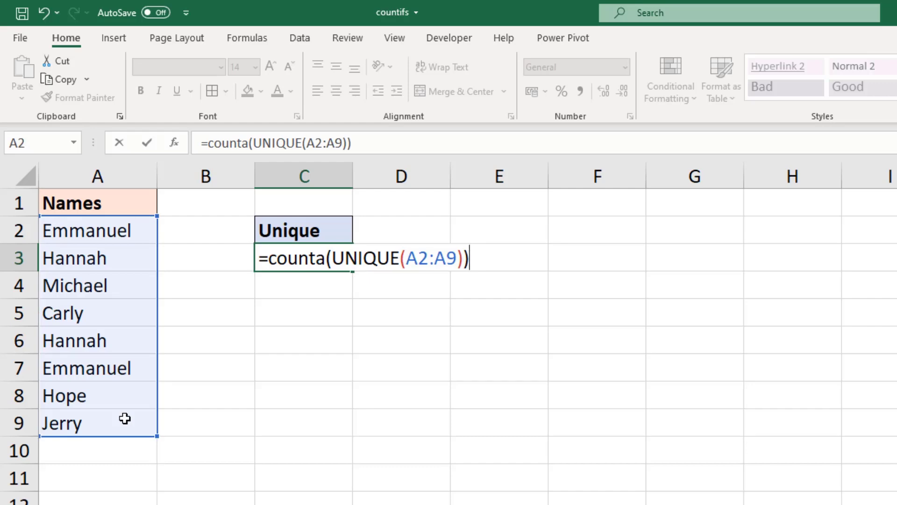
key("Return")
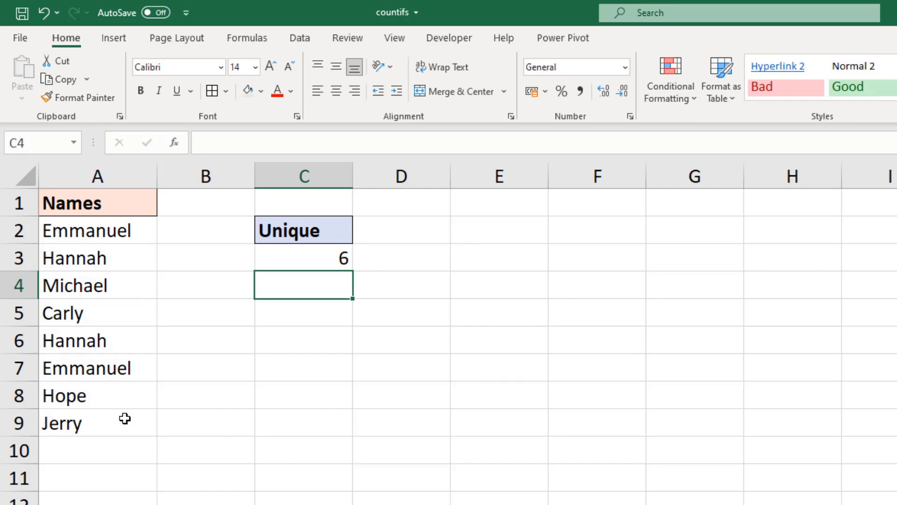
key("Up")
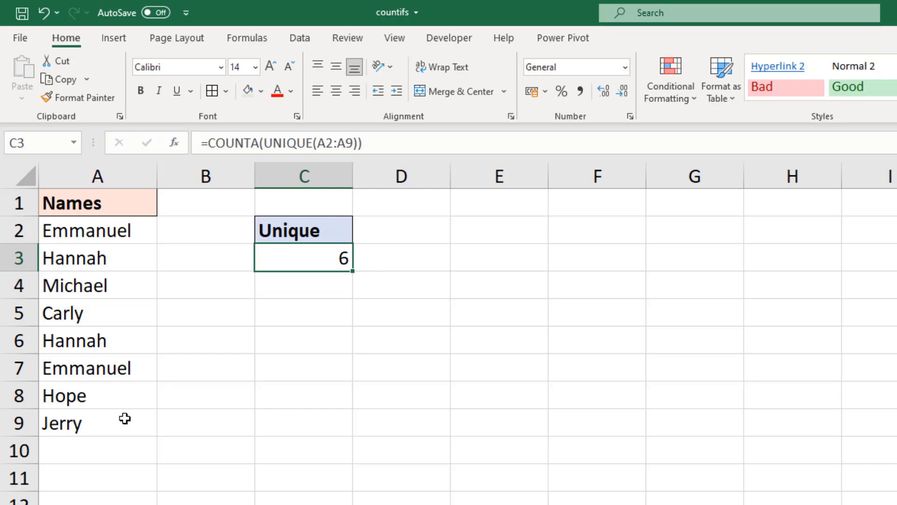
- Replace the formula in C3 with =COUNTIFS(A2:A9,A2:A9) to count how often each name occurs
key("Delete")
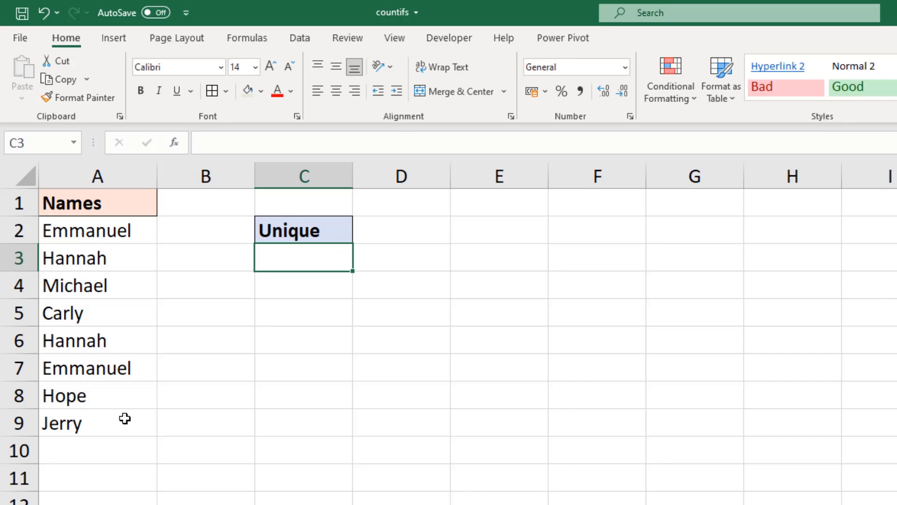
type("=cou")
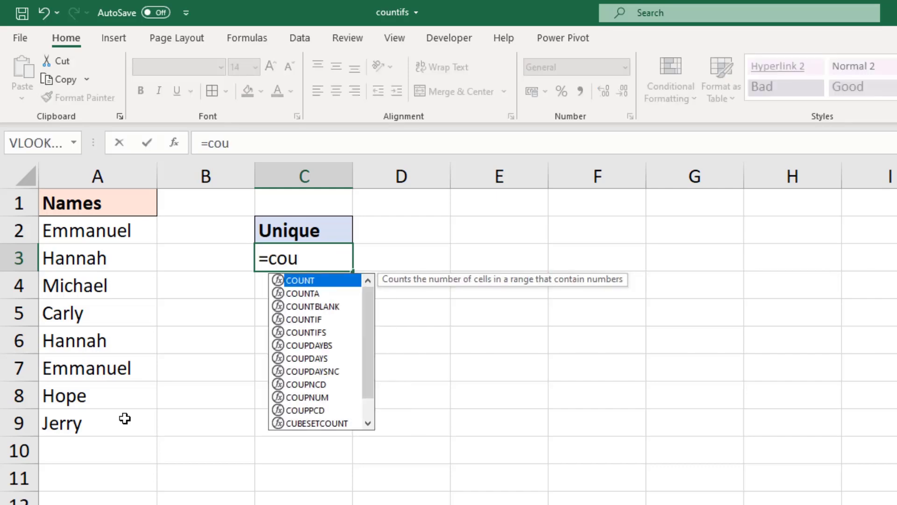
key("Down")
key("Down")
key("Down")
key("Down")
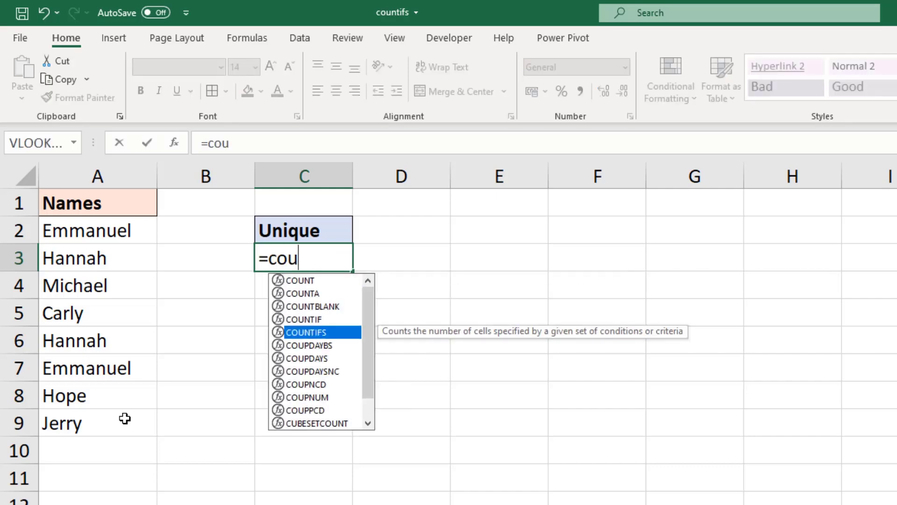
key("Tab")
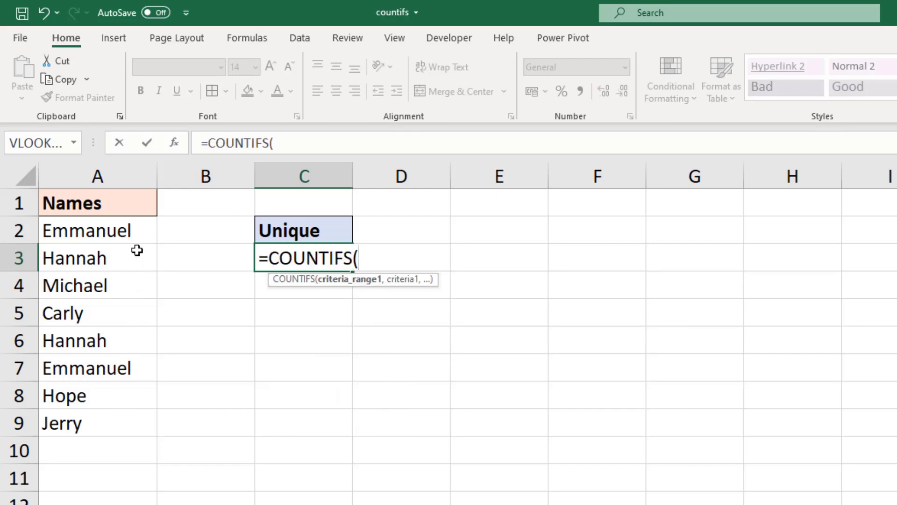
left_click_drag(138, 239, 120, 414)
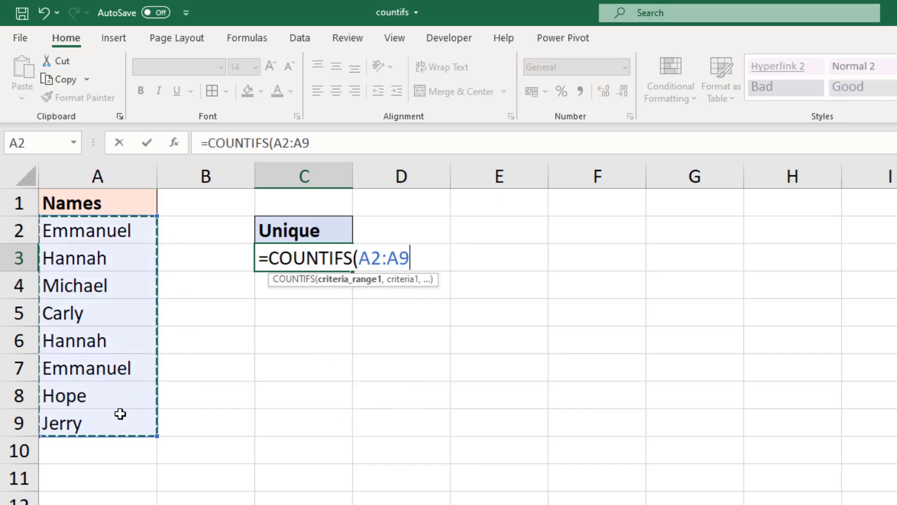
type(",")
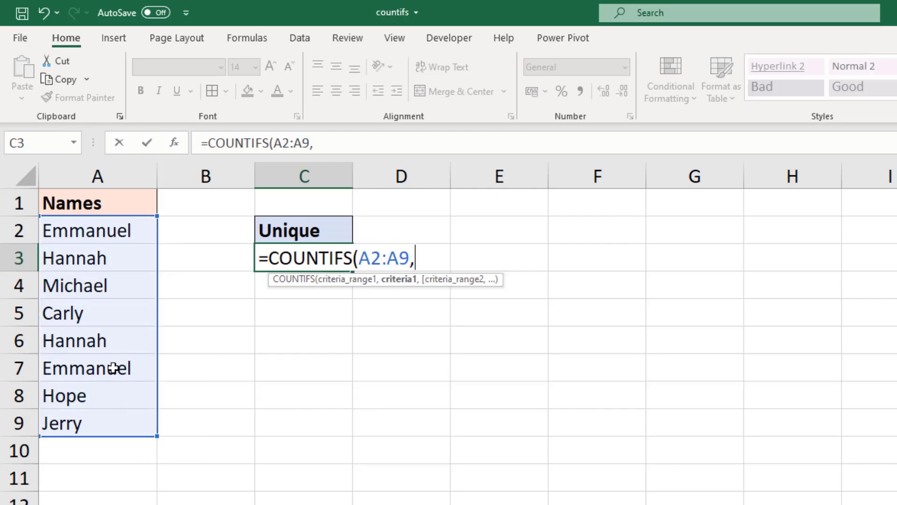
left_click_drag(136, 236, 113, 418)
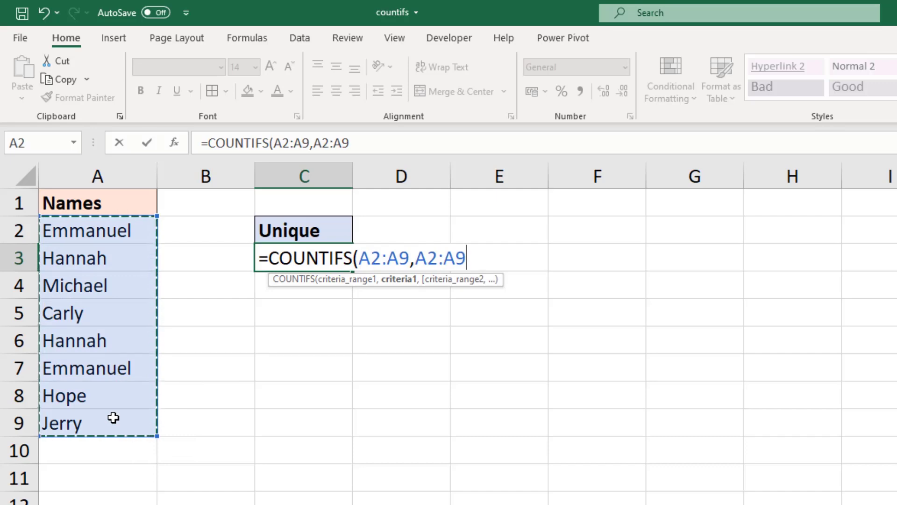
type(")")
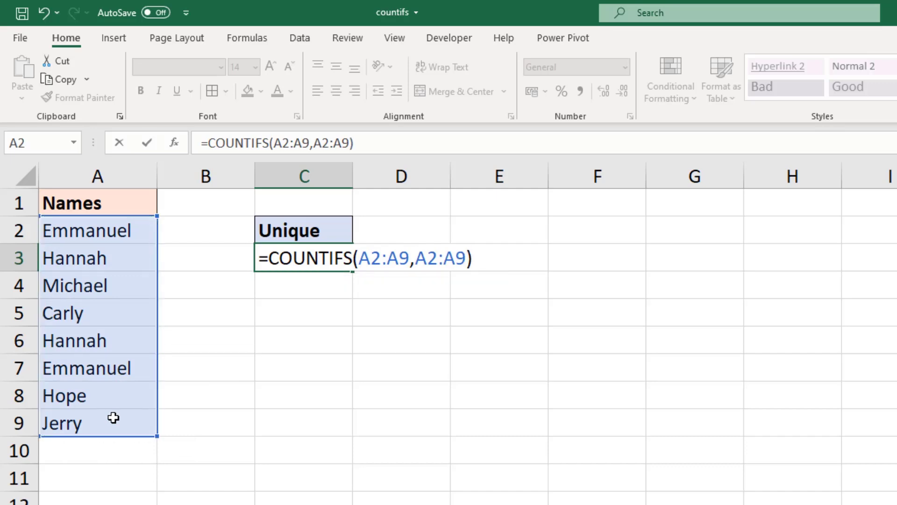
key("Return")
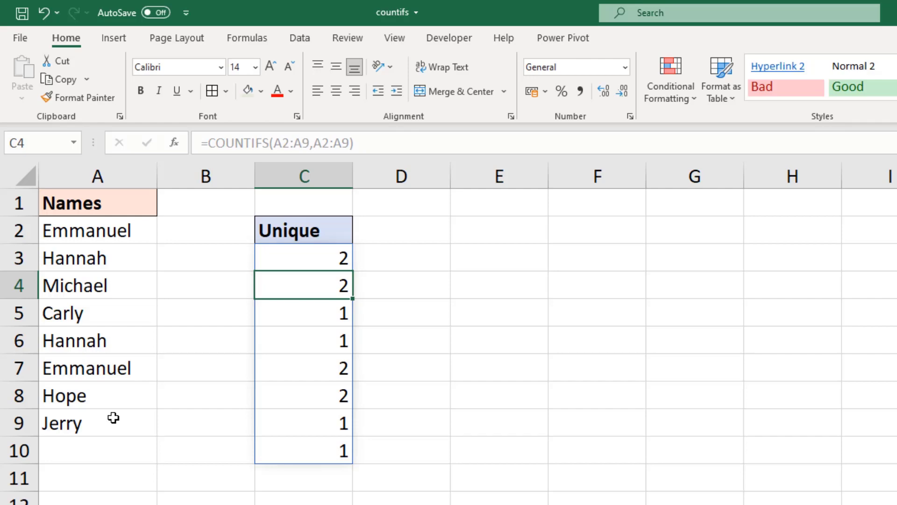
- Edit the C3 formula to divide 1 by the counts, giving =1/COUNTIFS(A2:A9,A2:A9)
left_click(328, 263)
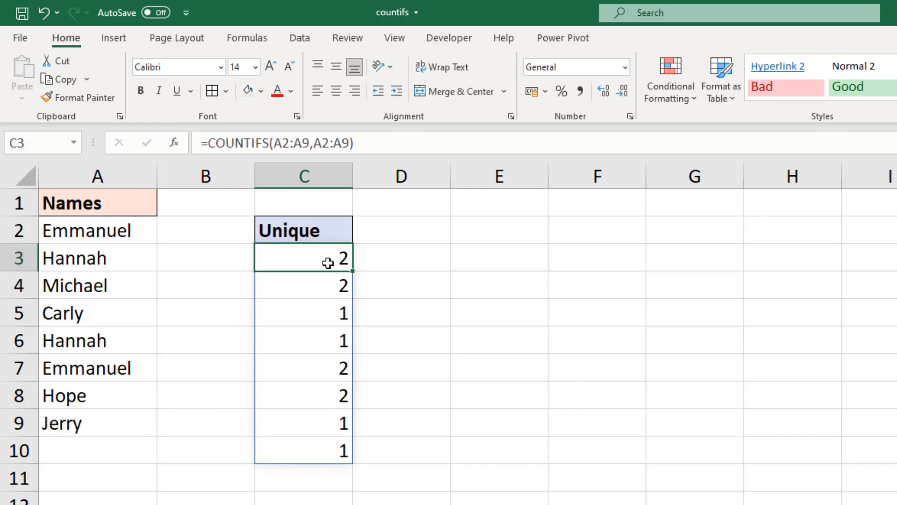
double_click(308, 250)
key("Left")
key("Left")
key("Left")
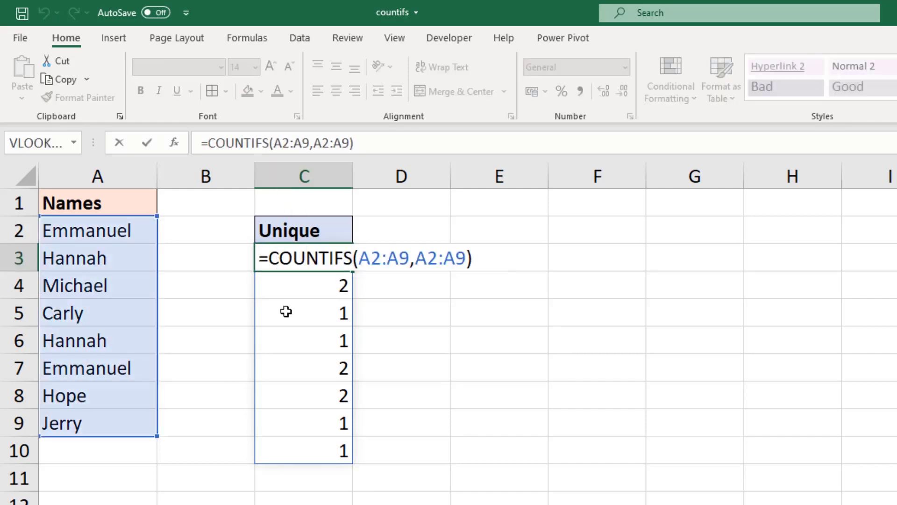
type("1/")
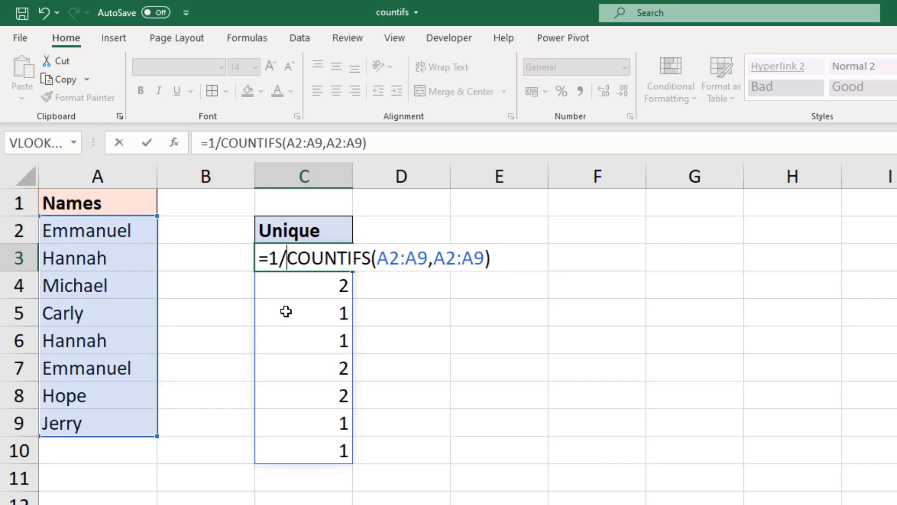
key("Return")
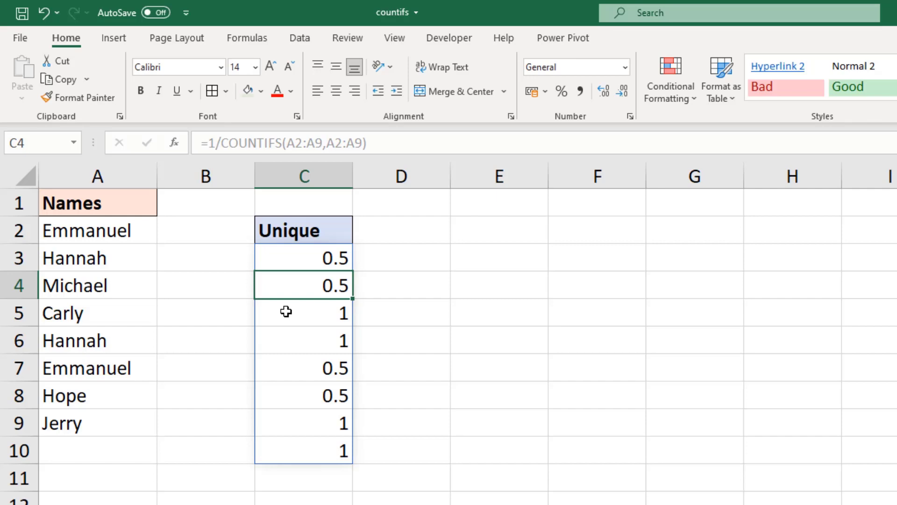
- Wrap the C3 formula in SUMPRODUCT, making it =SUMPRODUCT(1/COUNTIFS(A2:A9,A2:A9)), to total the unique names
double_click(321, 258)
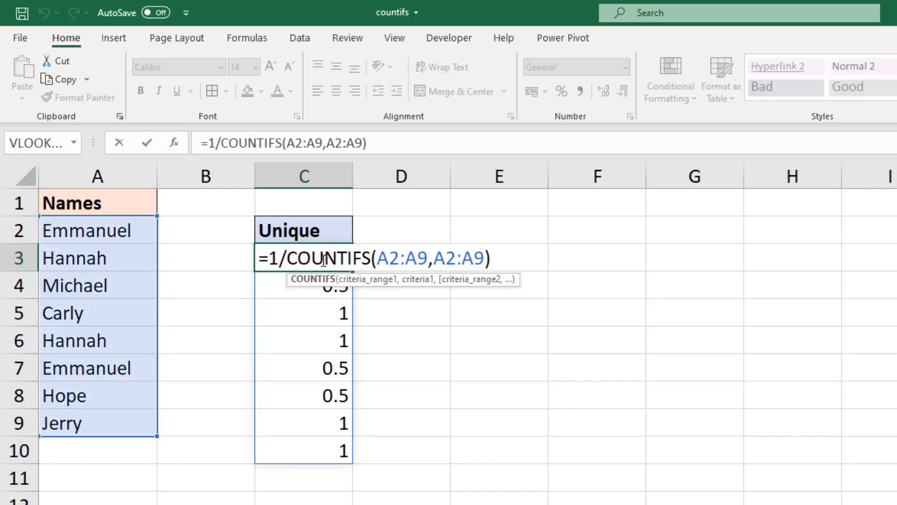
key("Left")
key("Left")
key("Left")
key("Left")
key("Left")
type("sum")
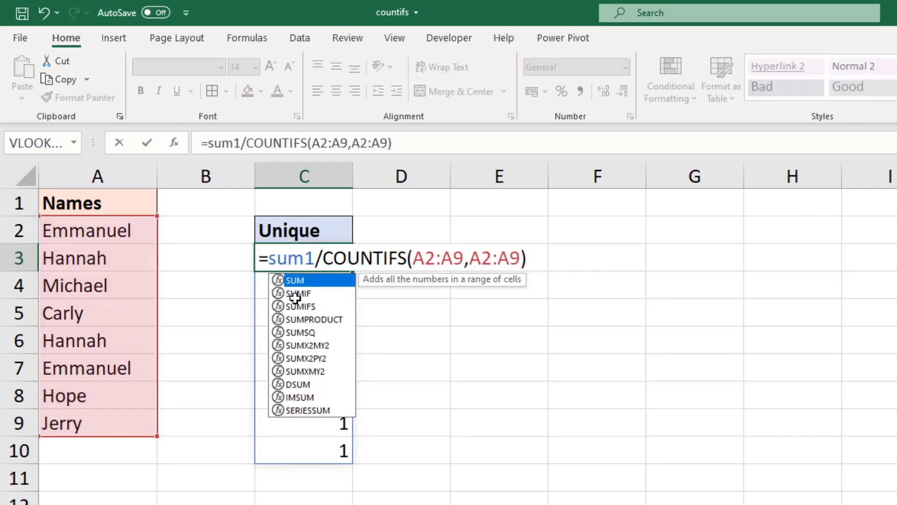
key("Down")
key("Down")
key("Down")
key("Tab")
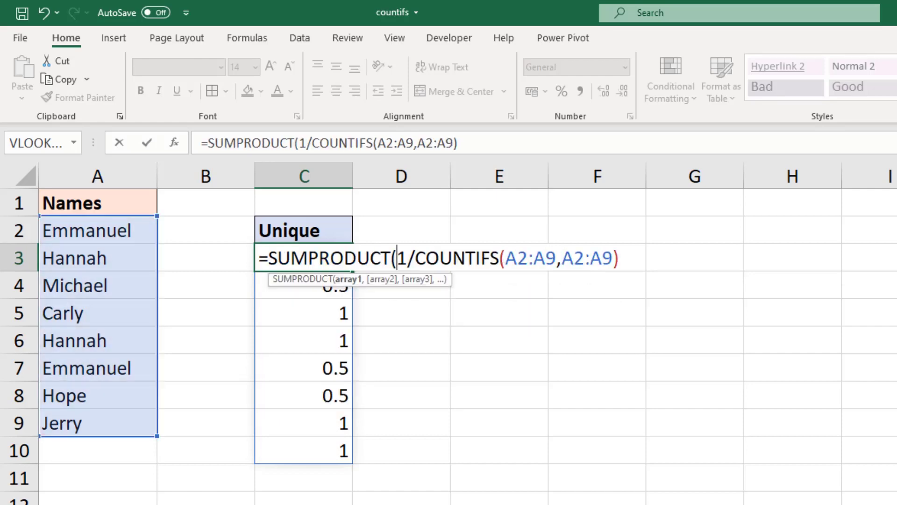
left_click(636, 265)
type(")")
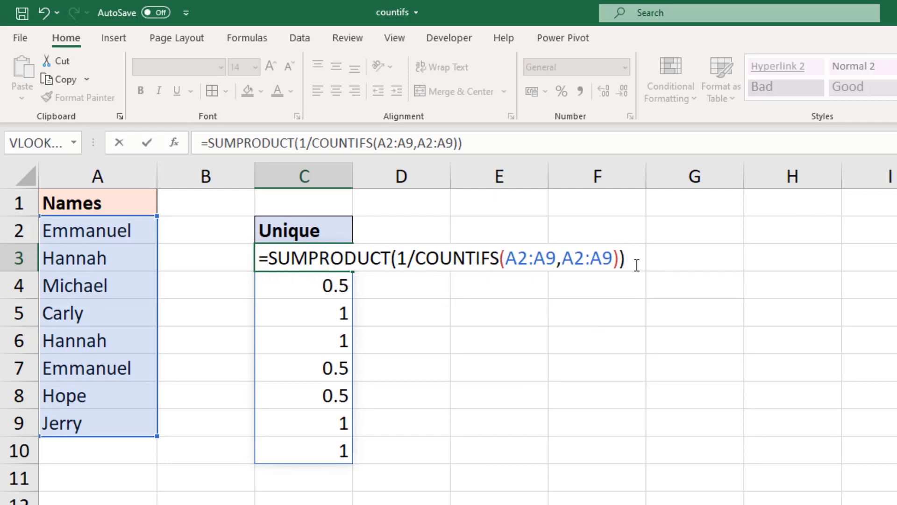
key("Return")
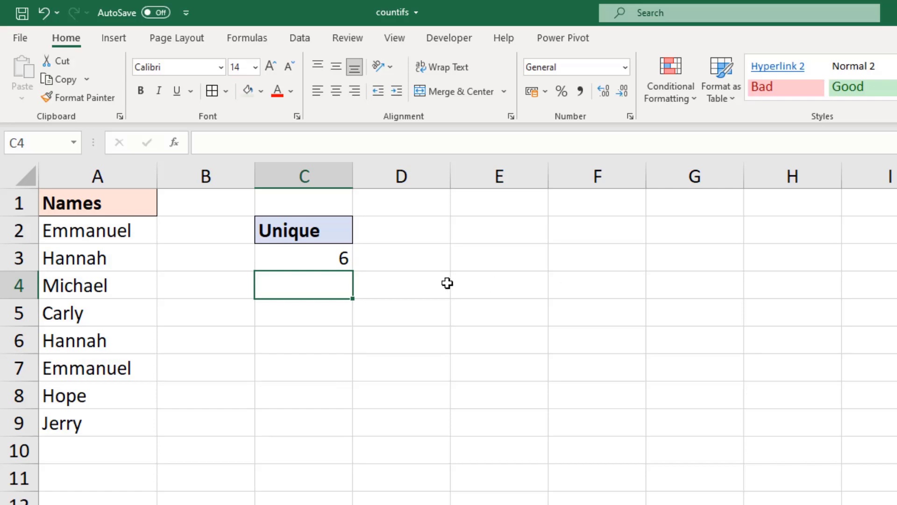
left_click(308, 263)
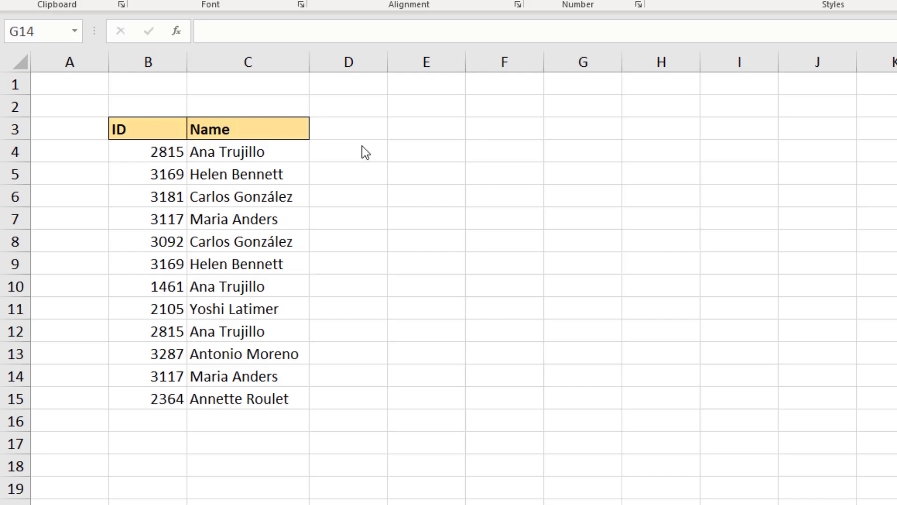
- Enter =COUNTIFS(C4:C15,C4:C15) in D4, beside the ID and Name table, to count each name's occurrences
left_click(348, 149)
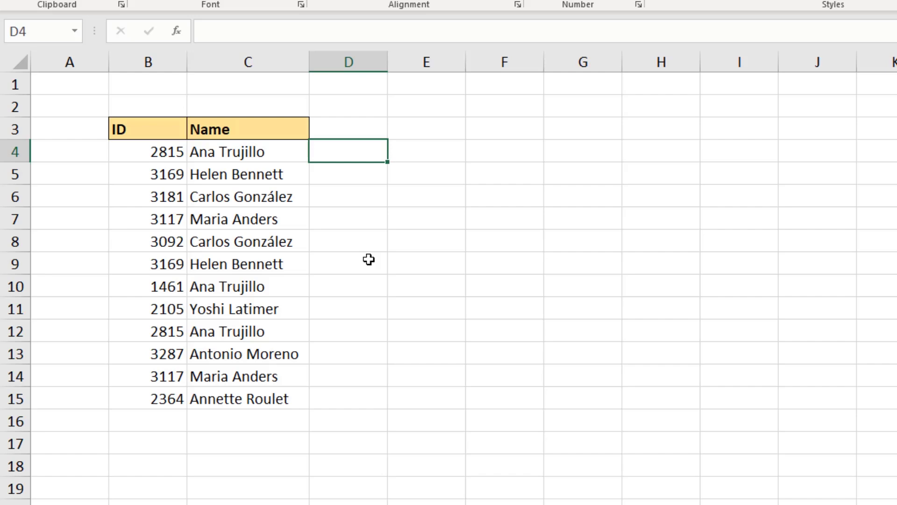
type("=cou")
key("Down")
key("Down")
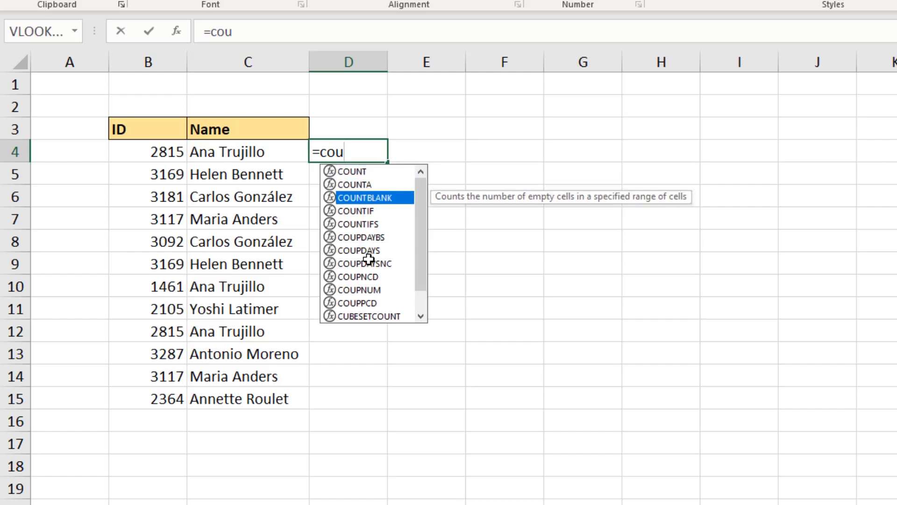
key("Down")
key("Down")
key("Tab")
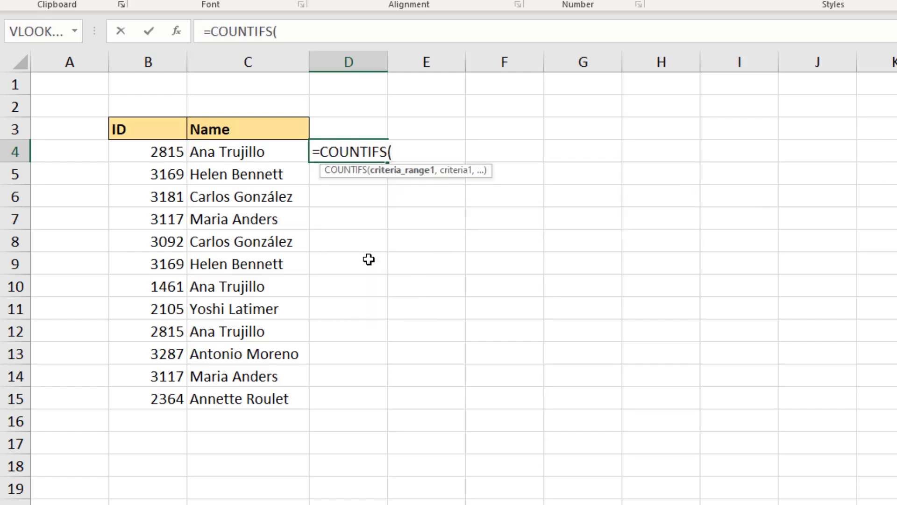
left_click(274, 163)
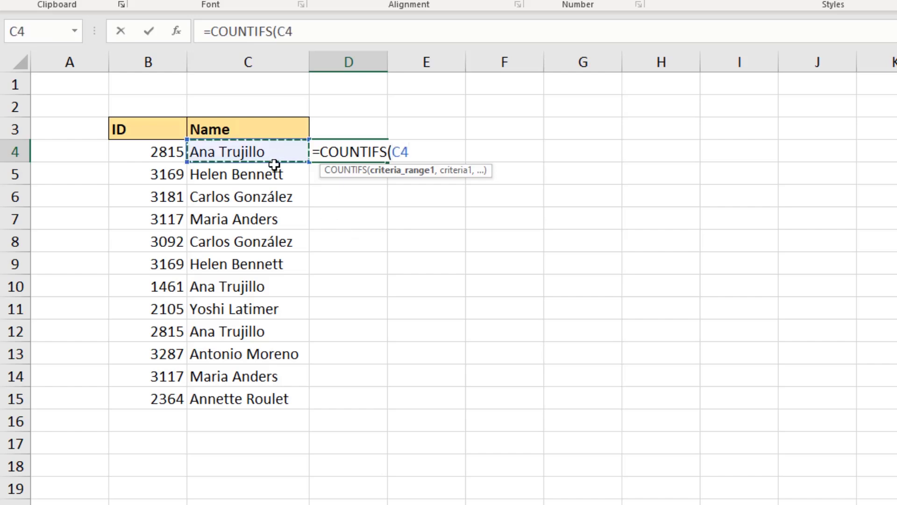
left_click_drag(275, 164, 258, 396)
type(",")
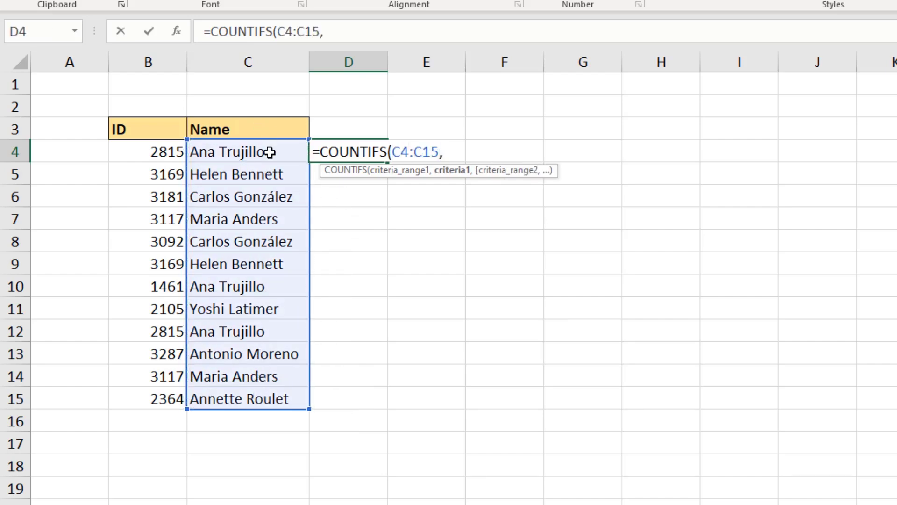
left_click_drag(270, 152, 270, 391)
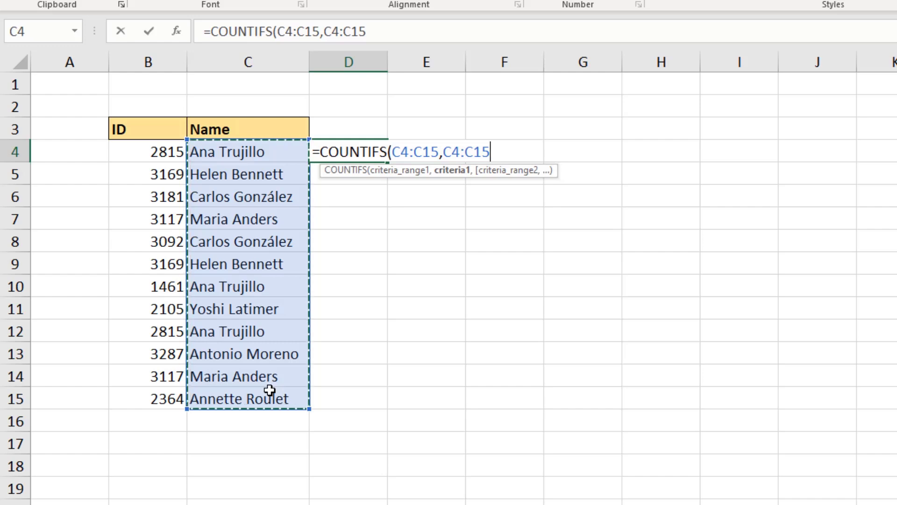
type(")")
key("Return")
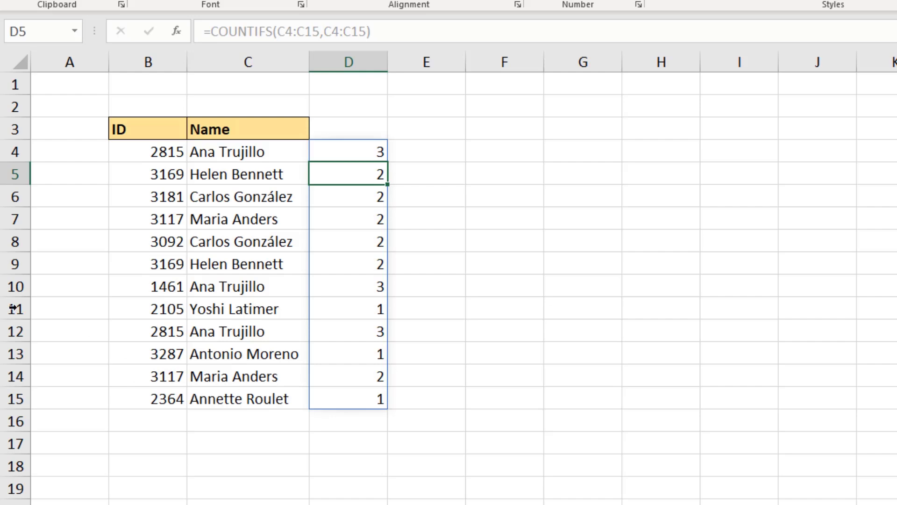
- Change the D4 formula to =COUNTIFS($C$4:$C$15,C4) with an absolute range, and fill it down to D15
left_click(354, 157)
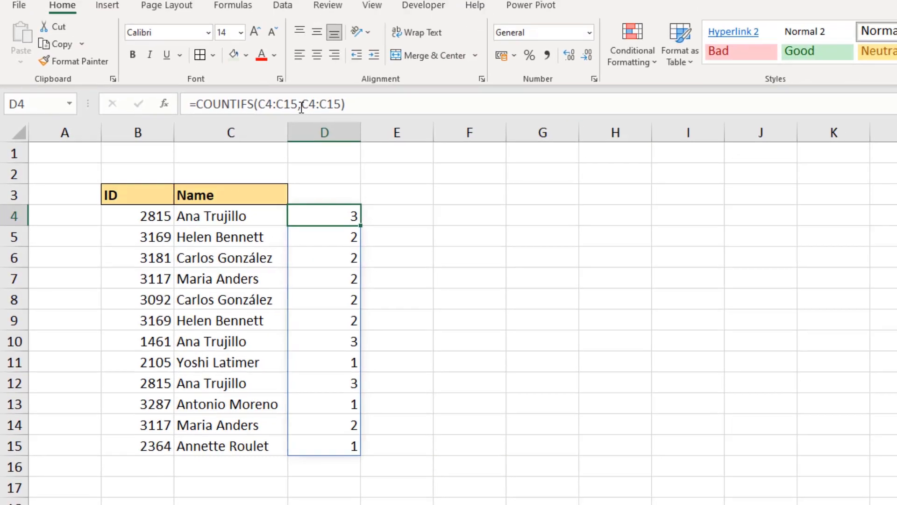
left_click(323, 32)
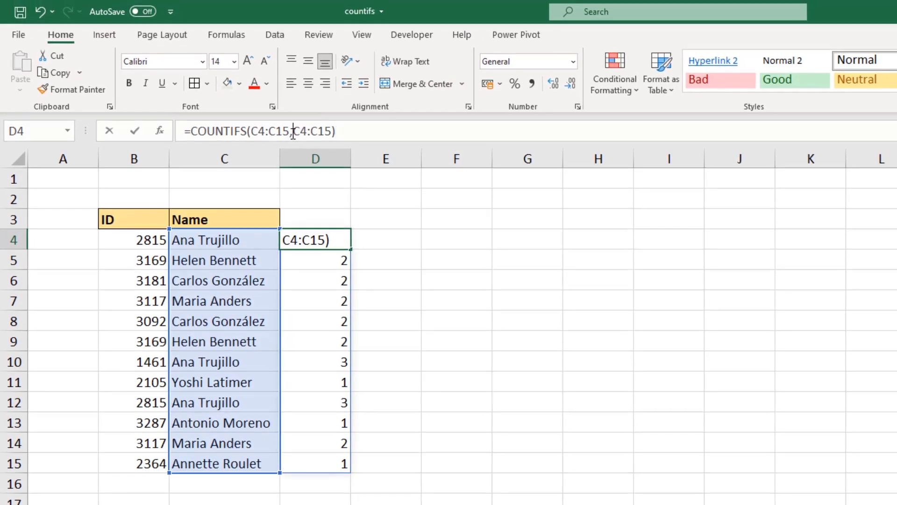
left_click_drag(296, 131, 332, 131)
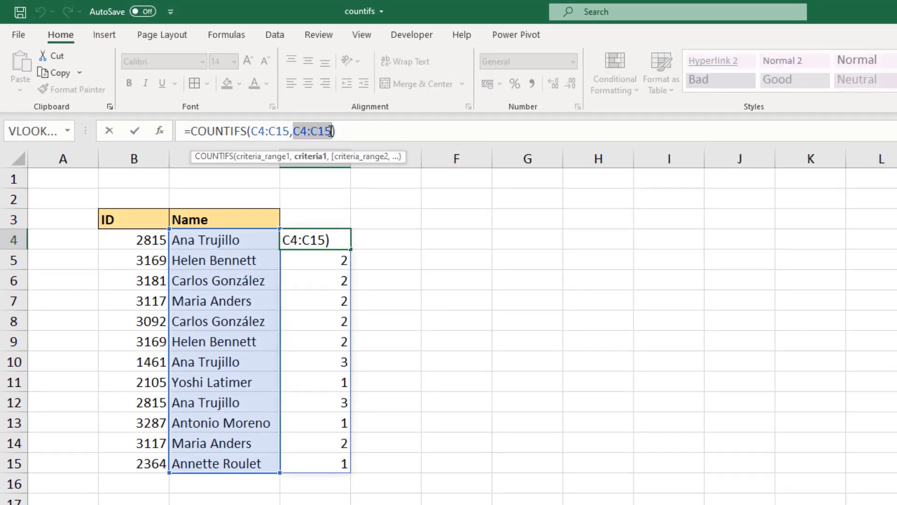
left_click(260, 240)
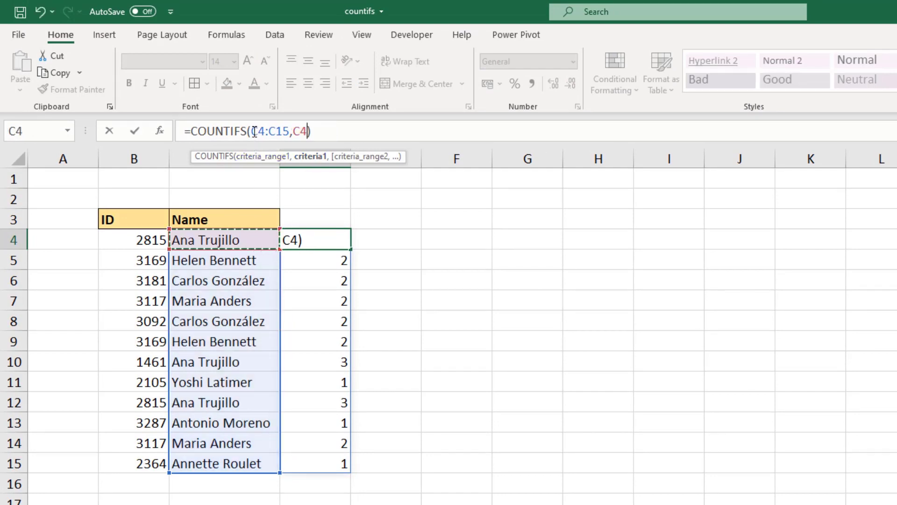
left_click_drag(251, 131, 289, 132)
key("F4")
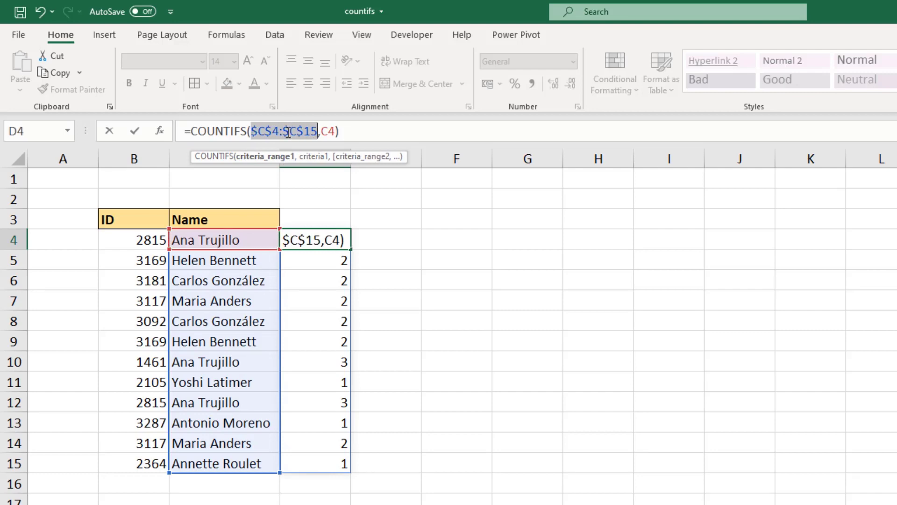
key("Return")
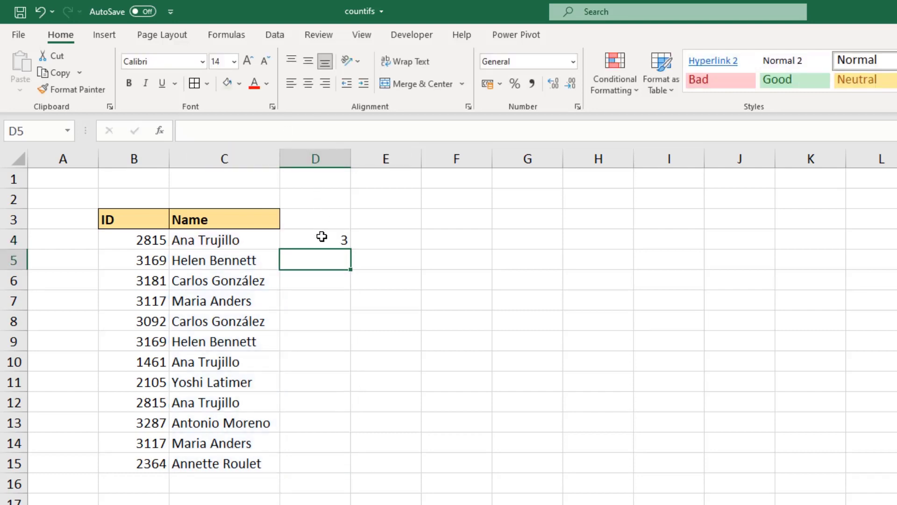
left_click(323, 239)
double_click(349, 247)
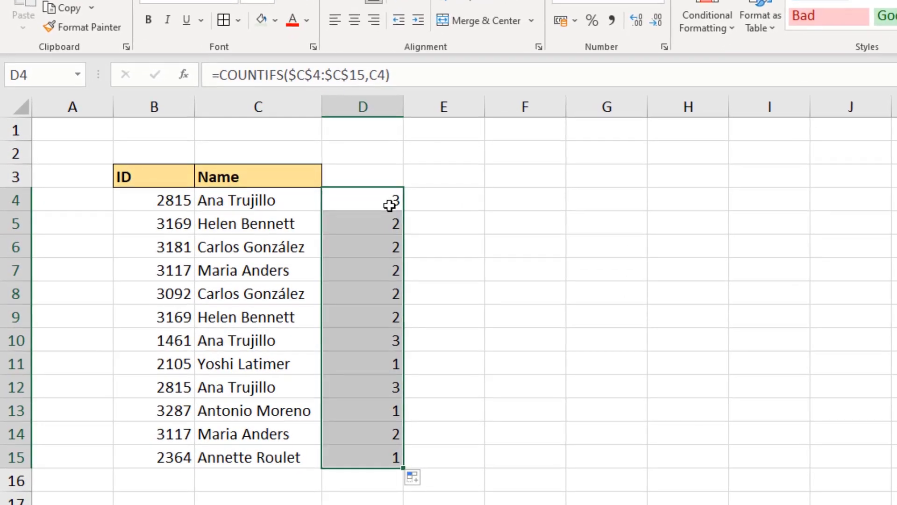
- Extend the D4 formula to =COUNTIFS($C$4:$C$15,C4)>2, testing for more than two occurrences, and fill it down to D15
left_click(339, 245)
double_click(390, 205)
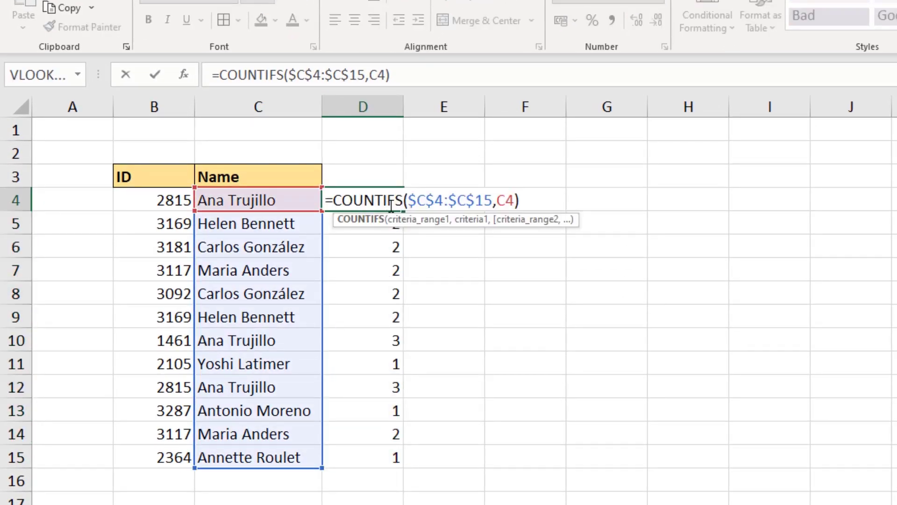
left_click(535, 203)
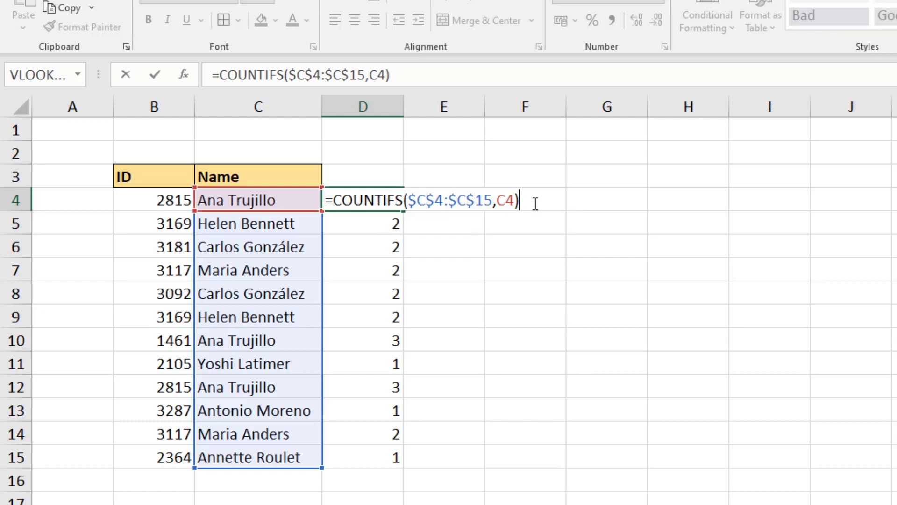
type(">2")
key("Return")
left_click(396, 206)
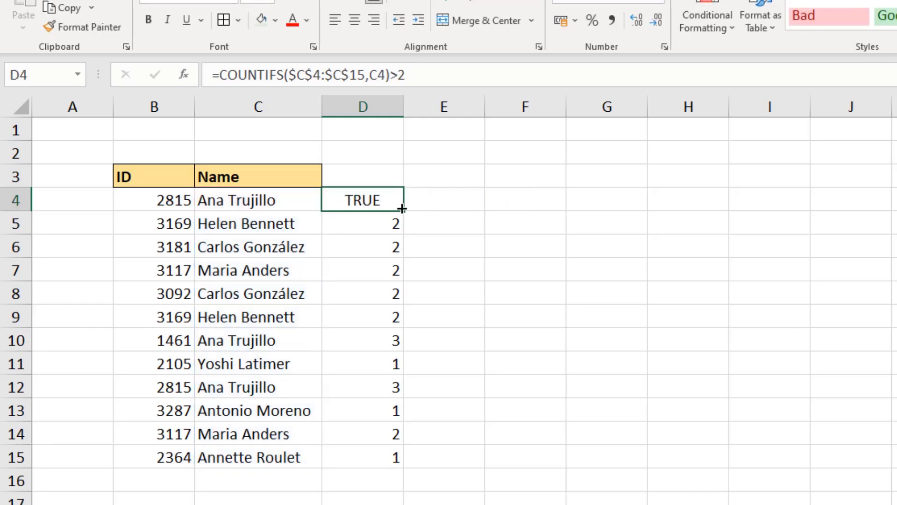
double_click(402, 208)
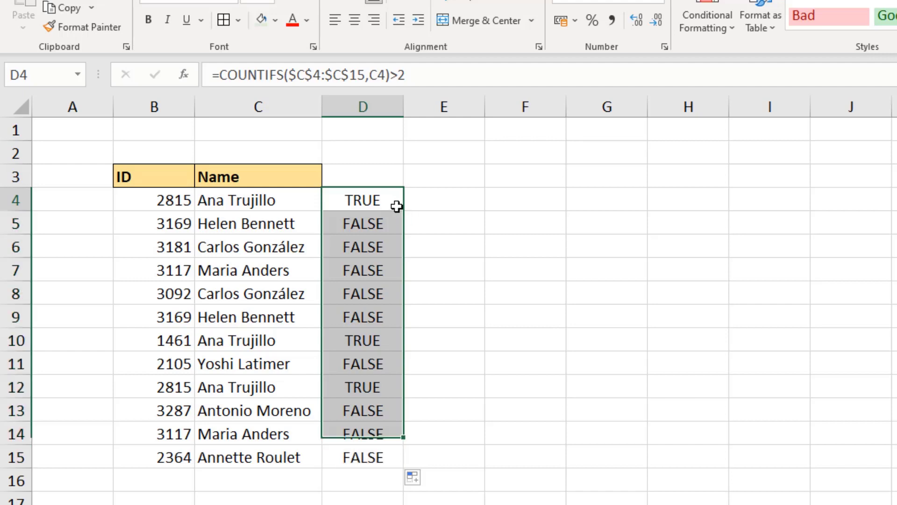
- Edit the D4 formula to =COUNTIFS($C$4:$C$15,$C4)>2, copy the whole formula text, and leave the cell without saving the edit
double_click(397, 206)
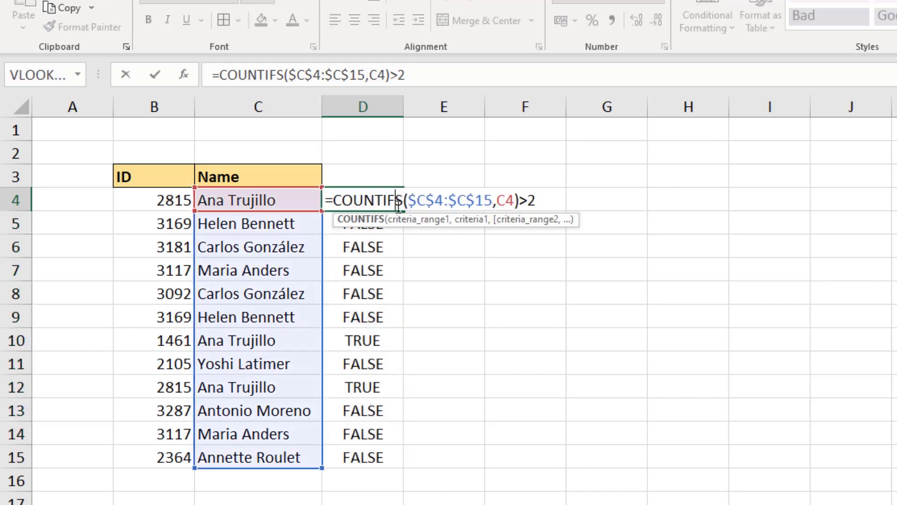
left_click(496, 201)
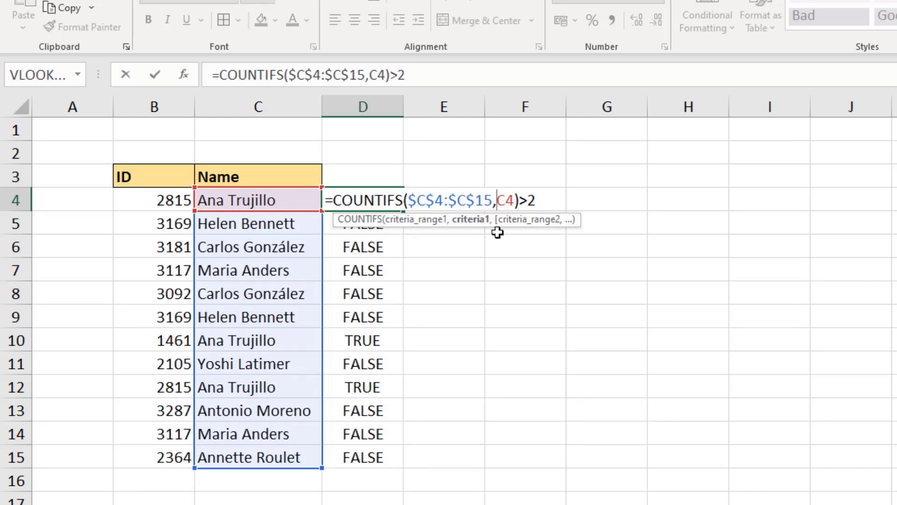
type("$")
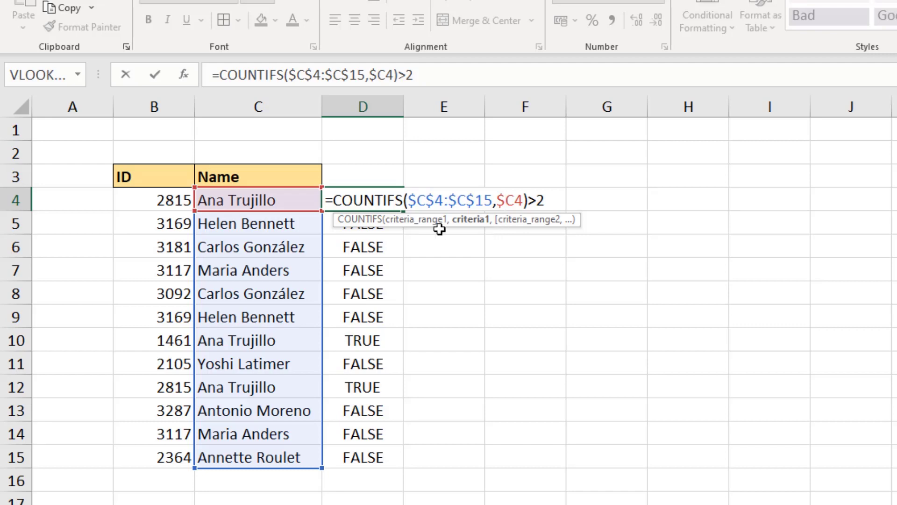
left_click_drag(326, 200, 549, 201)
key("ctrl+c")
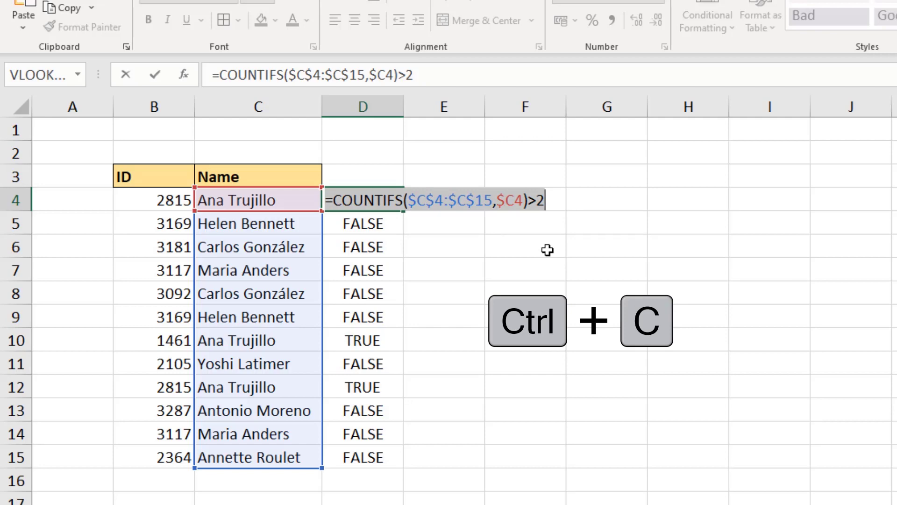
key("Escape")
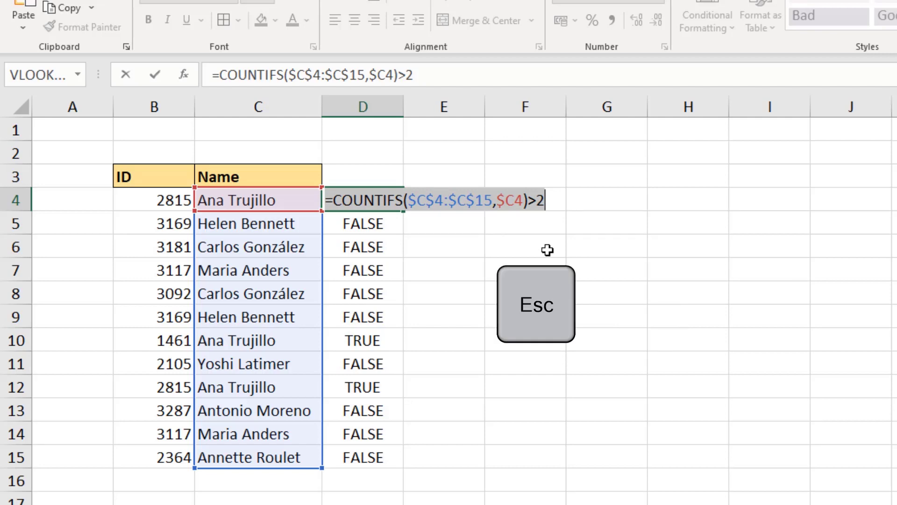
key("Escape")
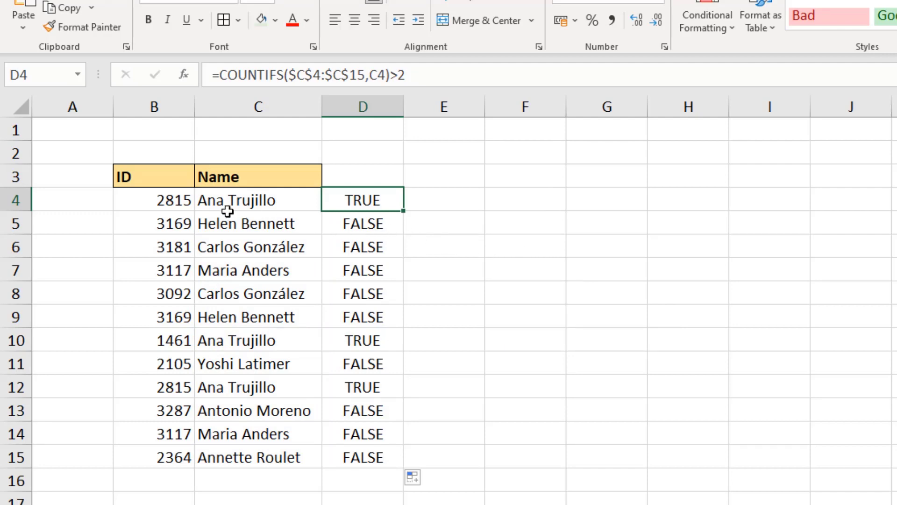
- Create a formula-based conditional formatting rule for B4:C15 using the copied formula =COUNTIFS($C$4:$C$15,$C4)>2
left_click(187, 201)
left_click_drag(188, 201, 256, 448)
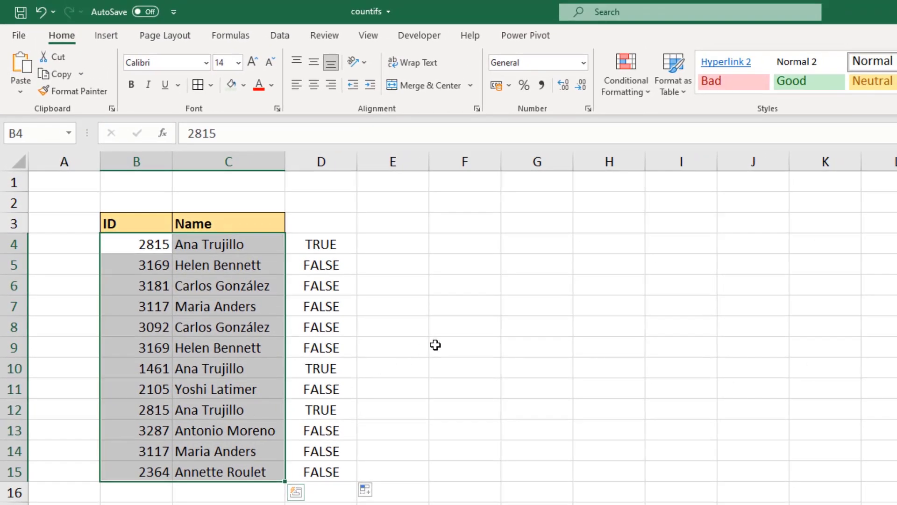
left_click(627, 96)
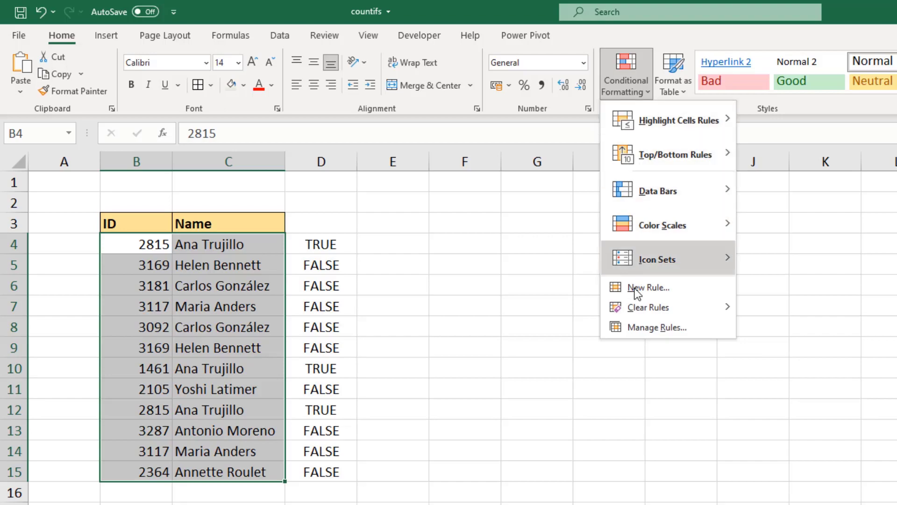
left_click(662, 288)
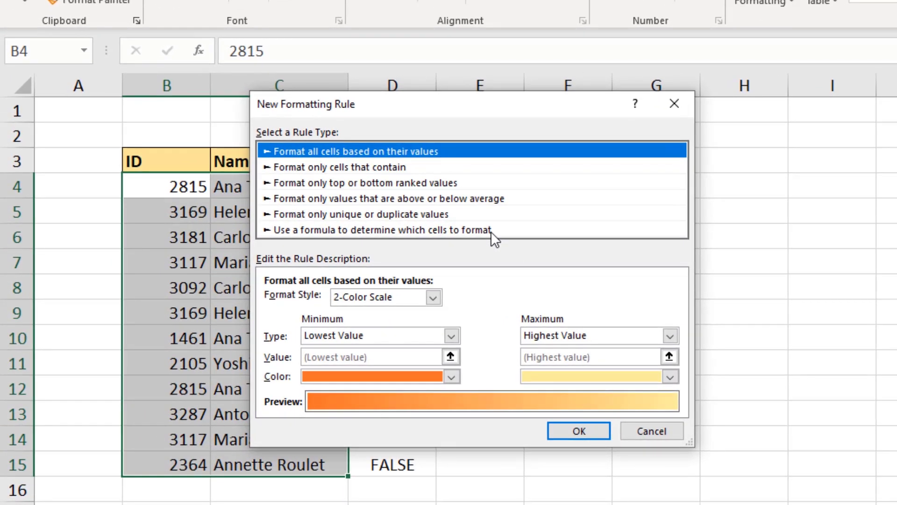
left_click(491, 231)
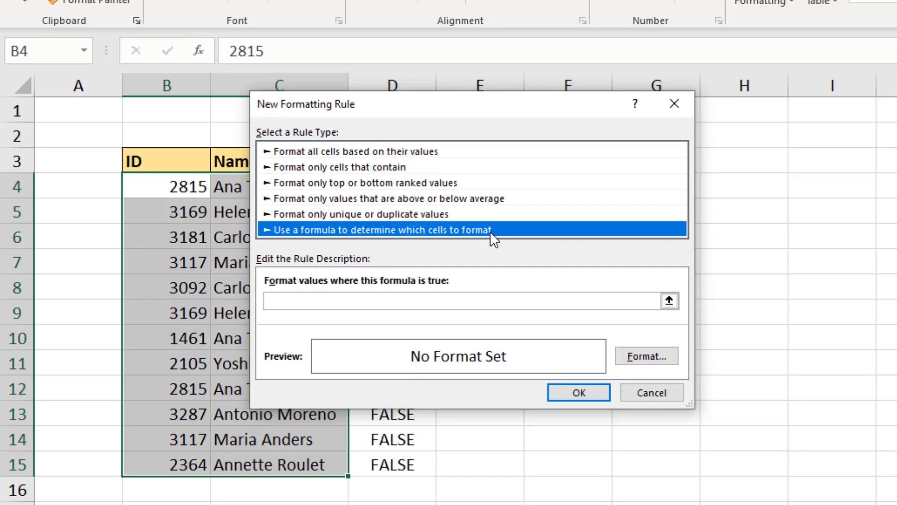
left_click(481, 302)
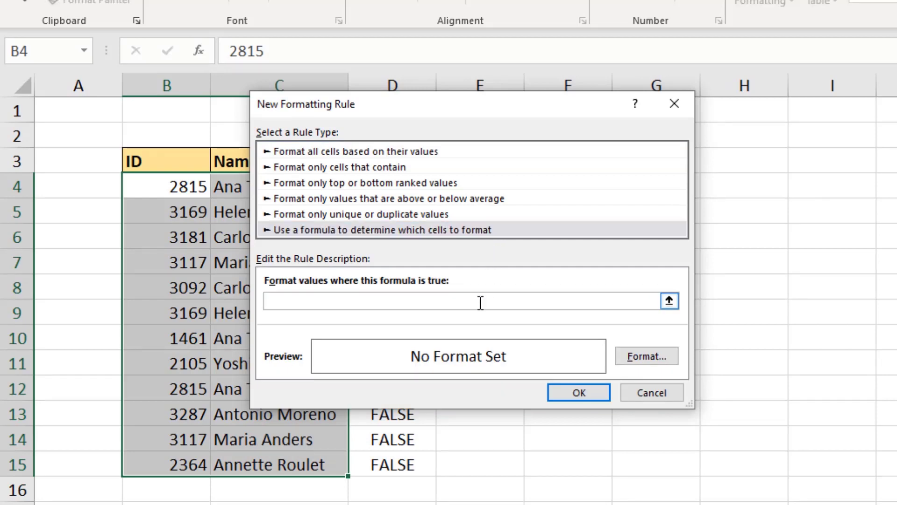
key("ctrl+v")
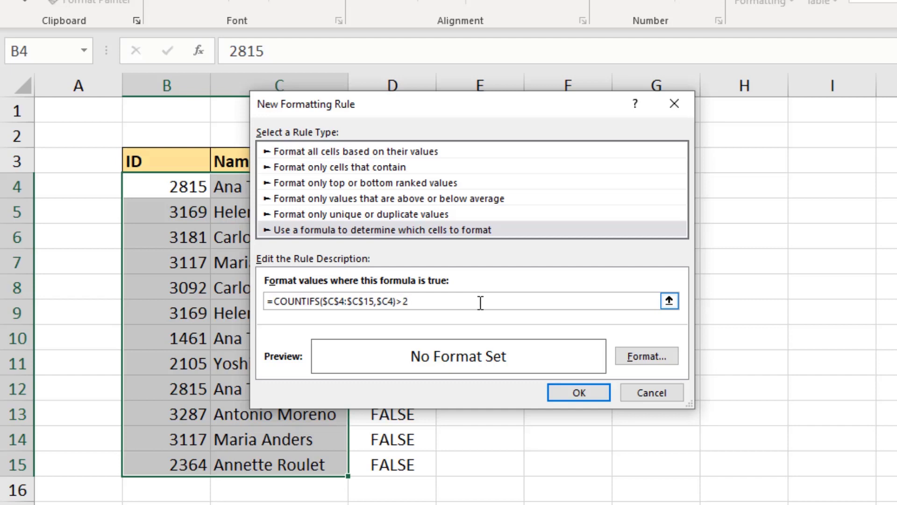
- Give the rule's format a light blue fill and bold font, and apply the rule to the table
left_click(626, 353)
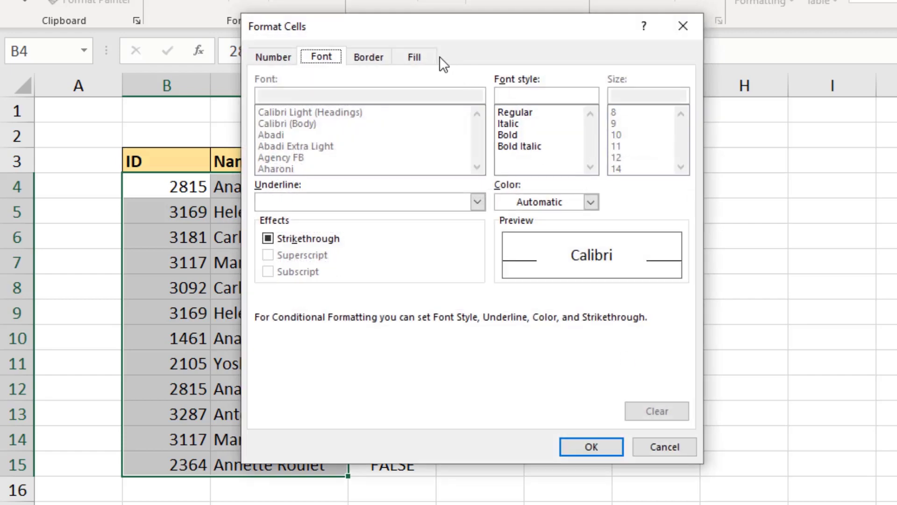
left_click(428, 58)
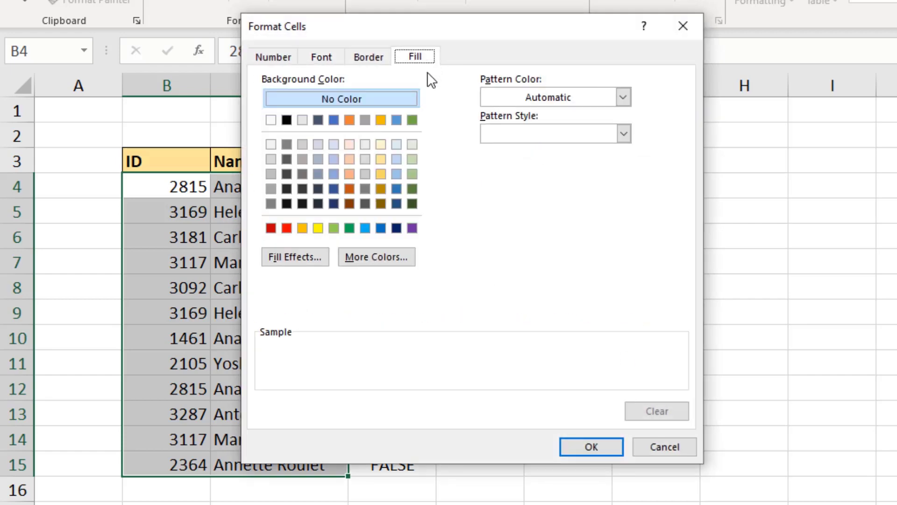
left_click(399, 161)
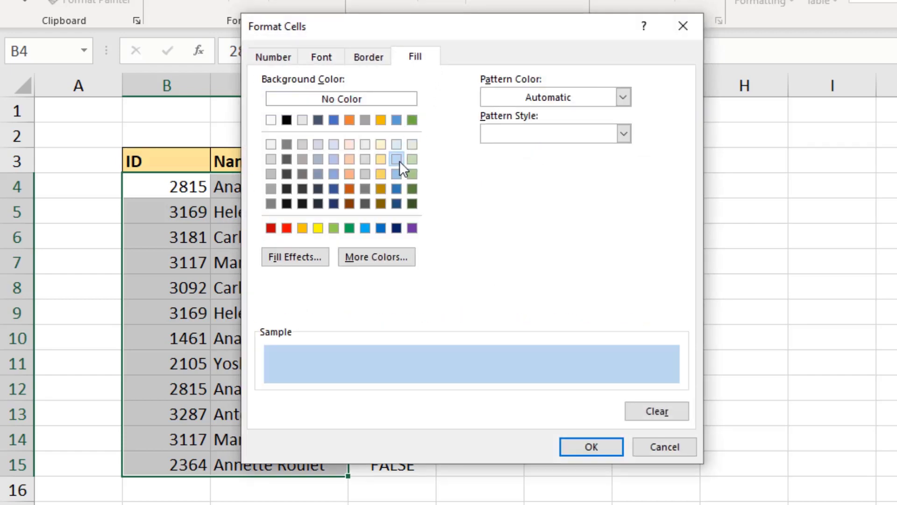
left_click(329, 58)
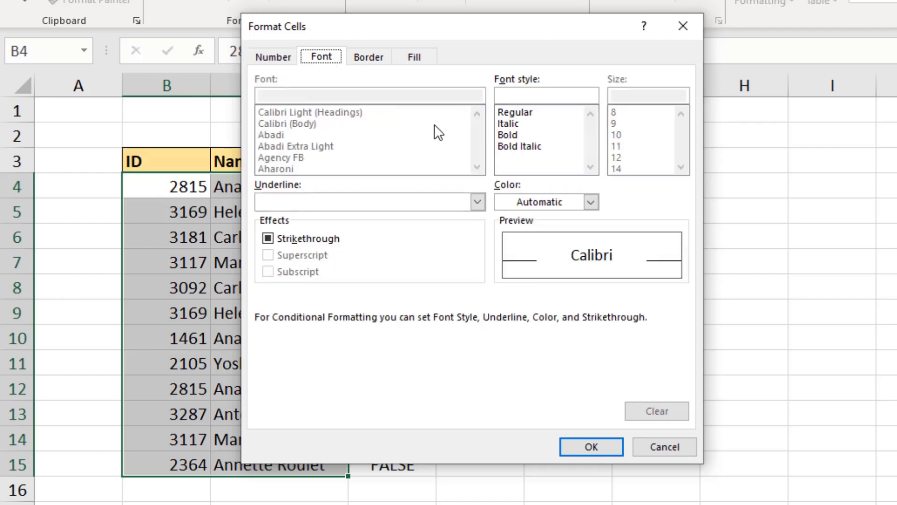
left_click(505, 135)
left_click(573, 444)
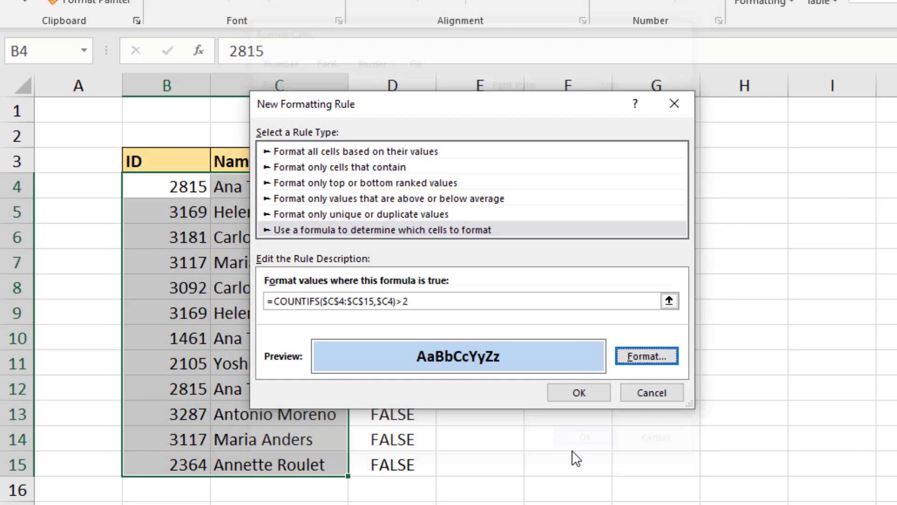
left_click(580, 392)
left_click(570, 398)
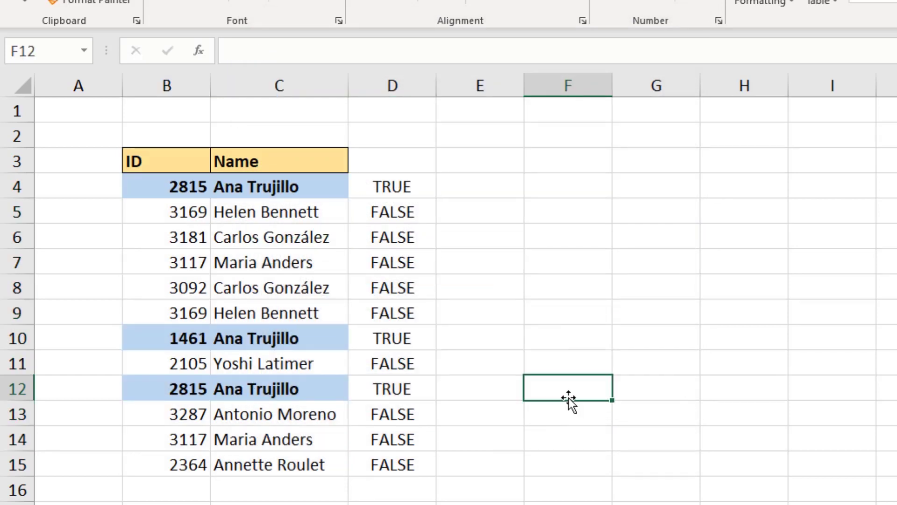
- Delete the test formulas in D4:D15 beside the ID and Name table
left_click(425, 188)
left_click_drag(424, 188, 422, 468)
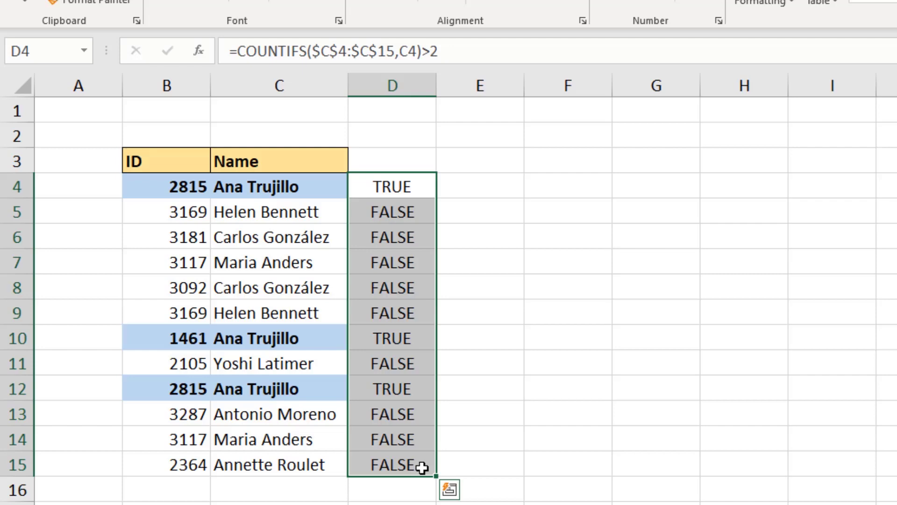
key("Delete")
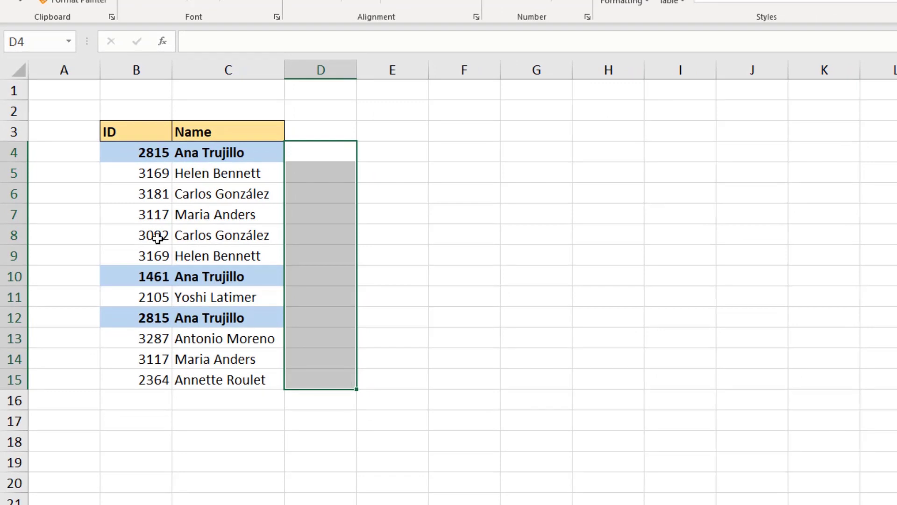
left_click_drag(158, 237, 208, 362)
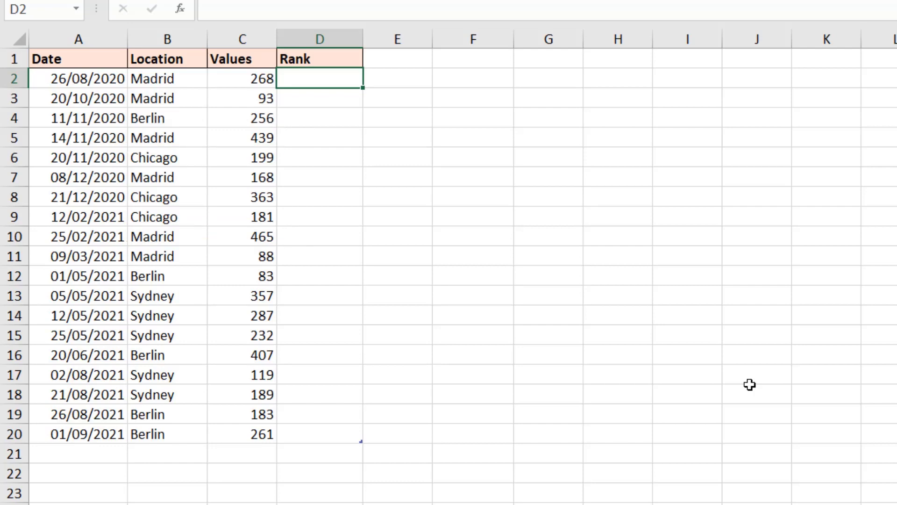
- Start a COUNTIFS formula in D2 of the Rank column with tblRankIf[Location] as the first criteria range
type("=countifs")
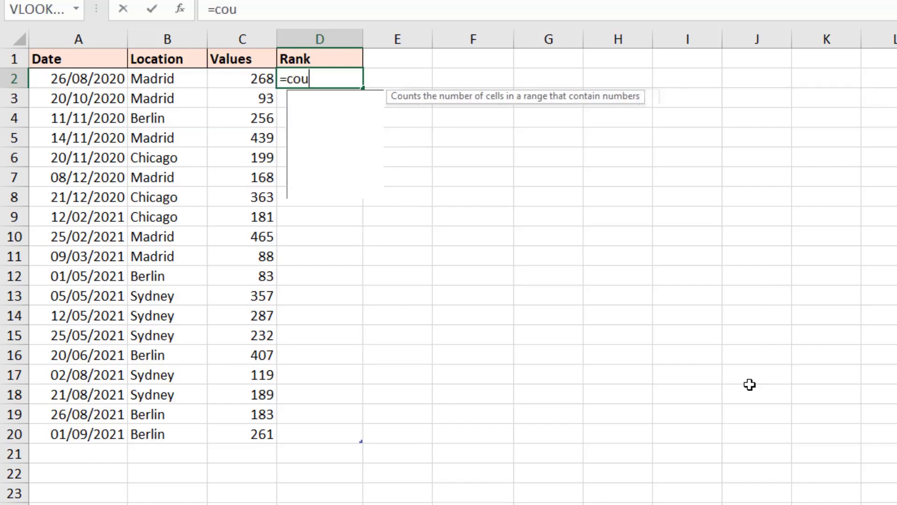
type("(")
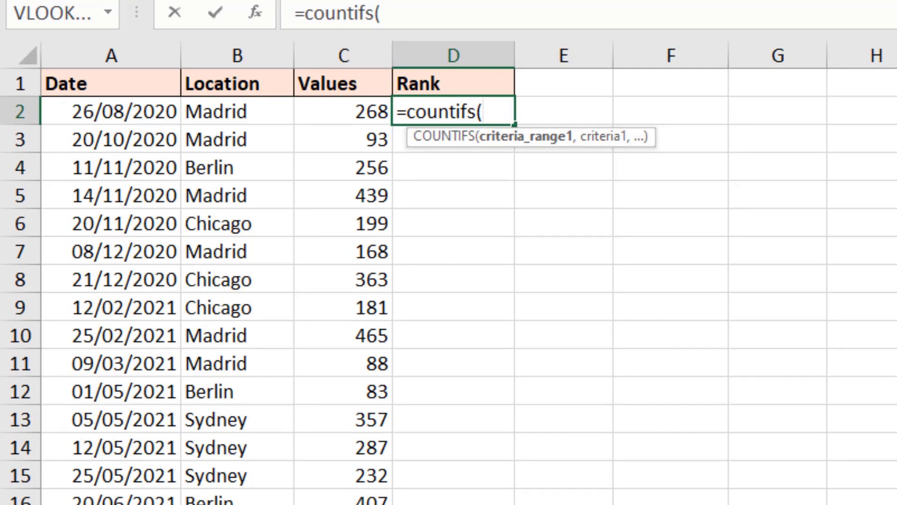
type("tblr")
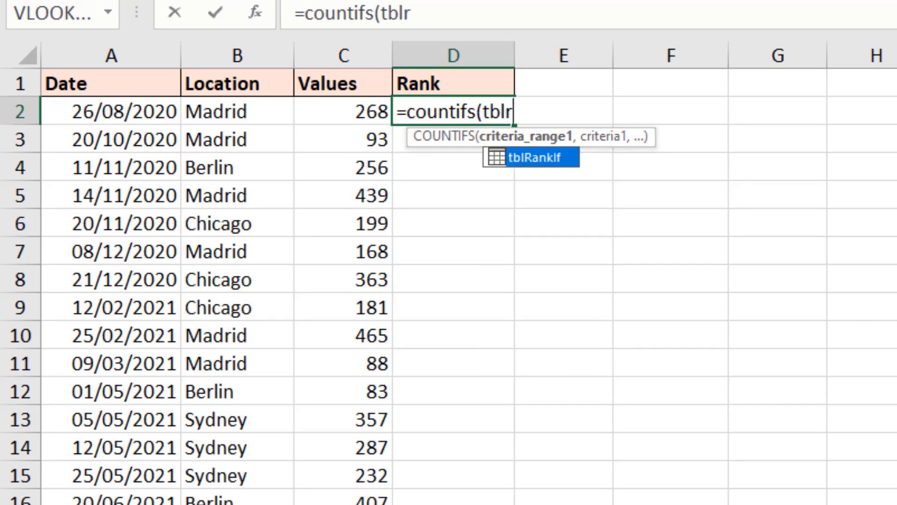
key("Tab")
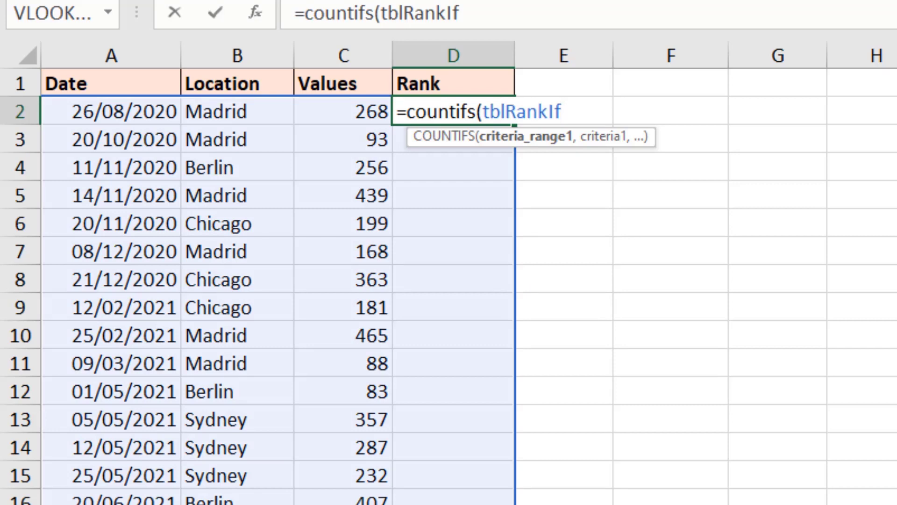
type("[")
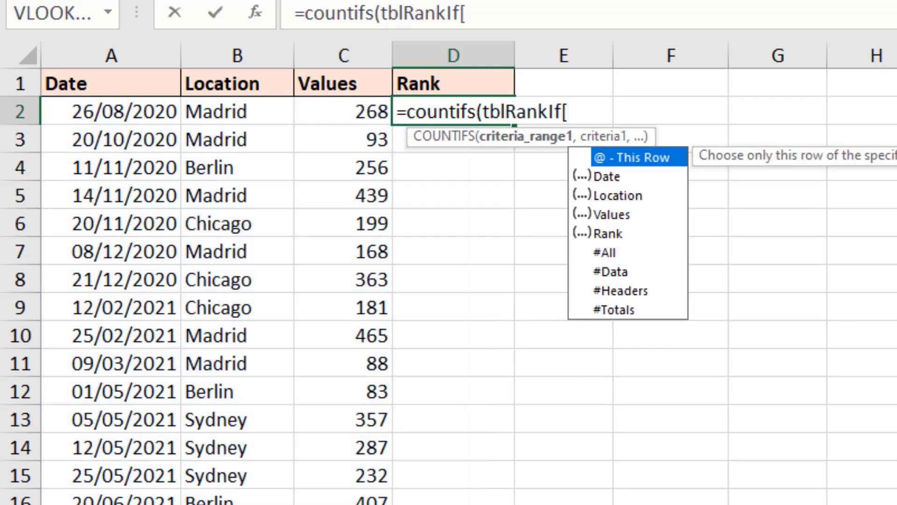
type("loca")
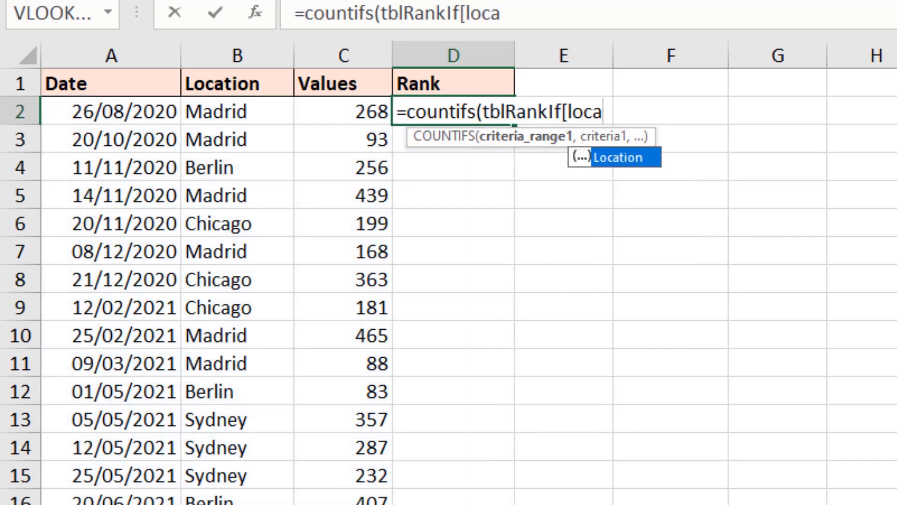
key("Tab")
type("],")
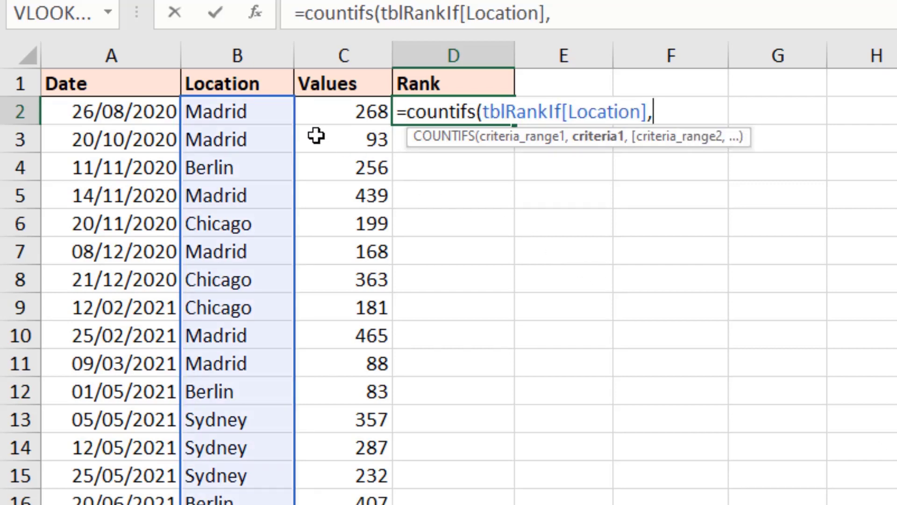
left_click(279, 117)
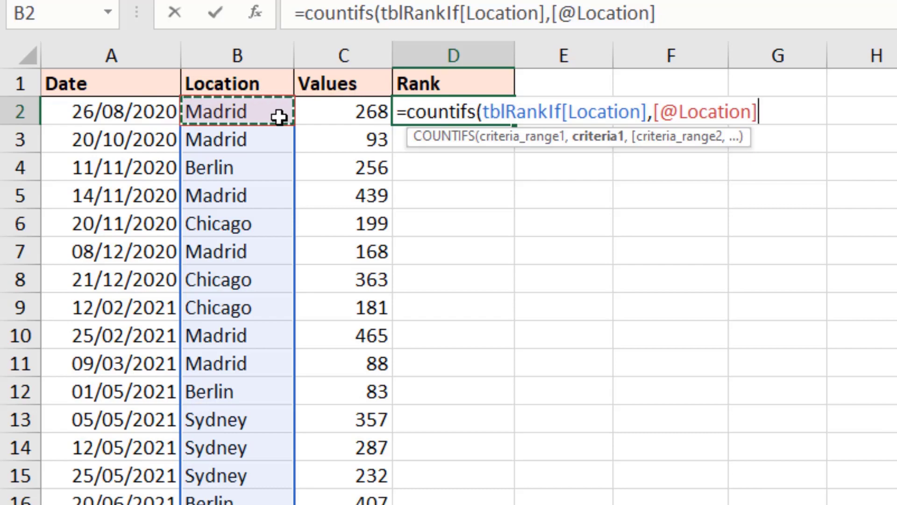
type(",")
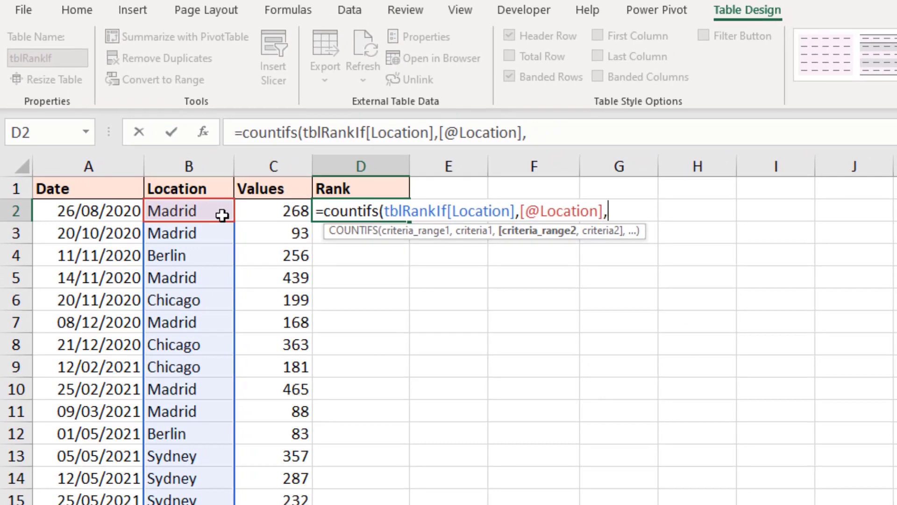
type("tblr")
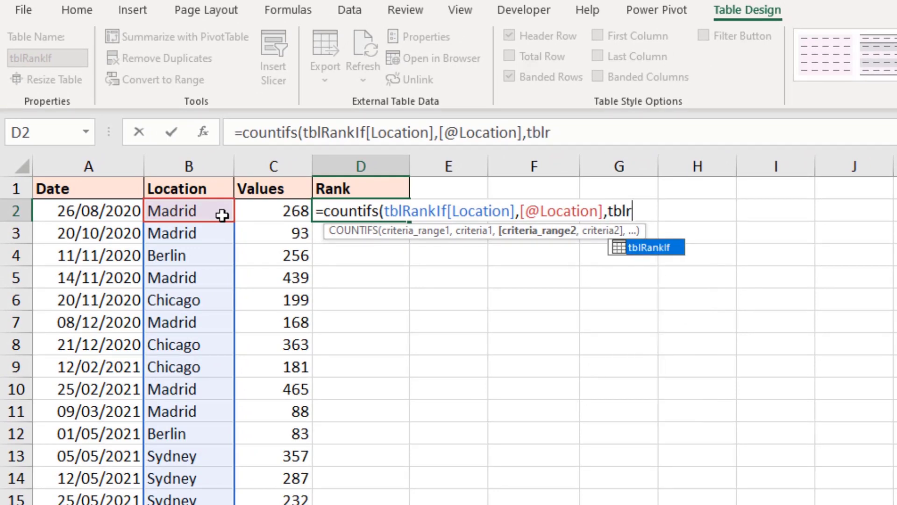
key("Tab")
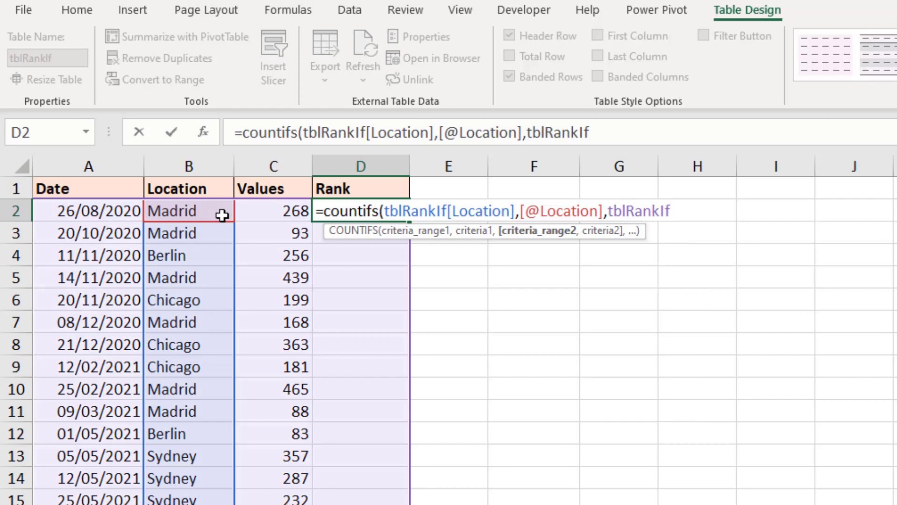
type("[")
key("Down")
key("Down")
key("Down")
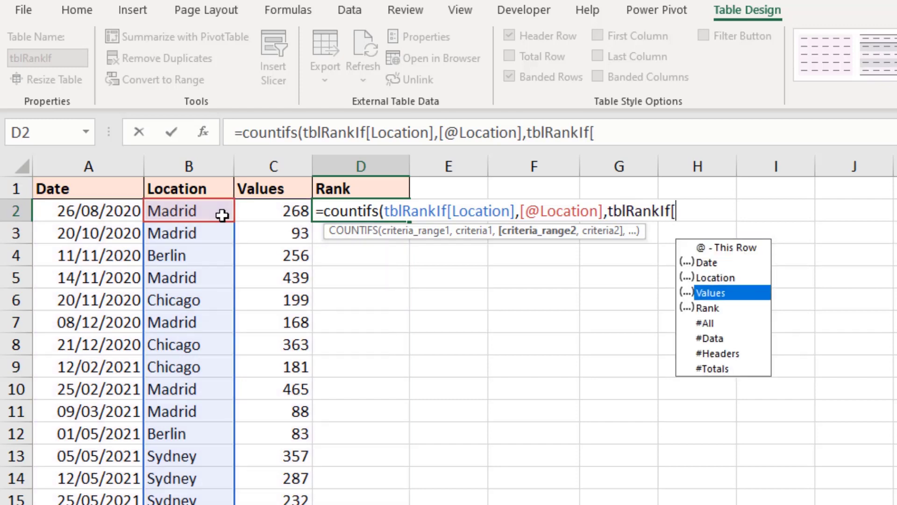
key("Tab")
type("]")
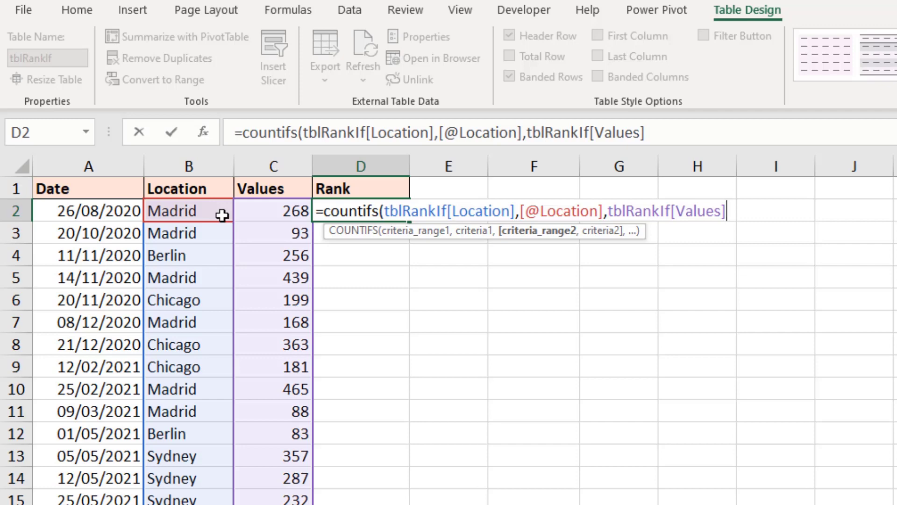
type(",")
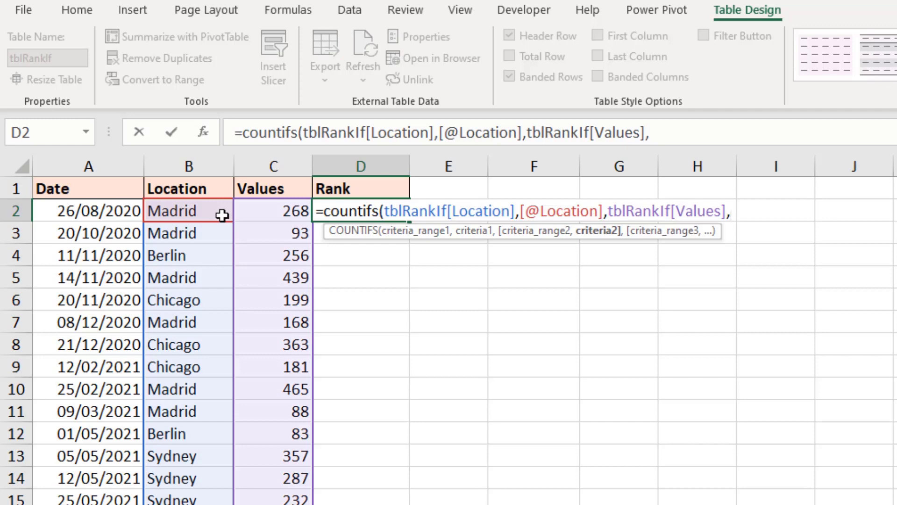
type("\">\"&")
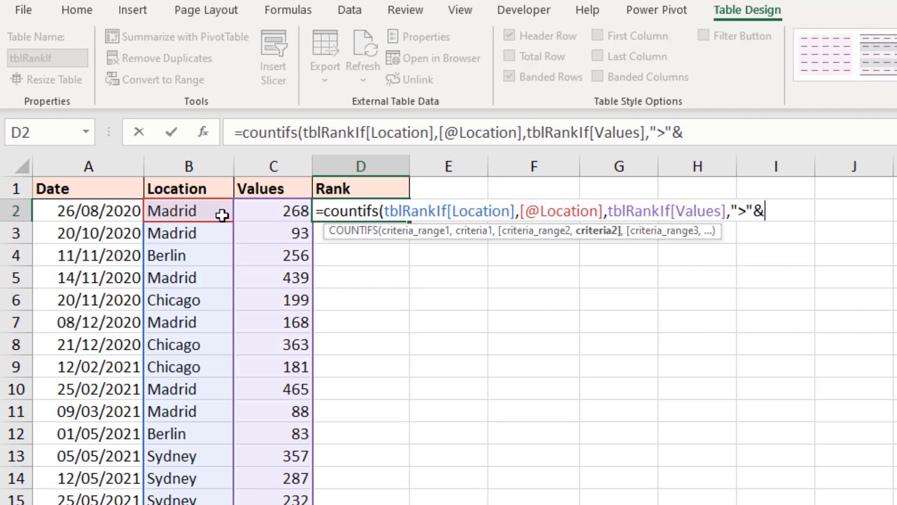
left_click(281, 213)
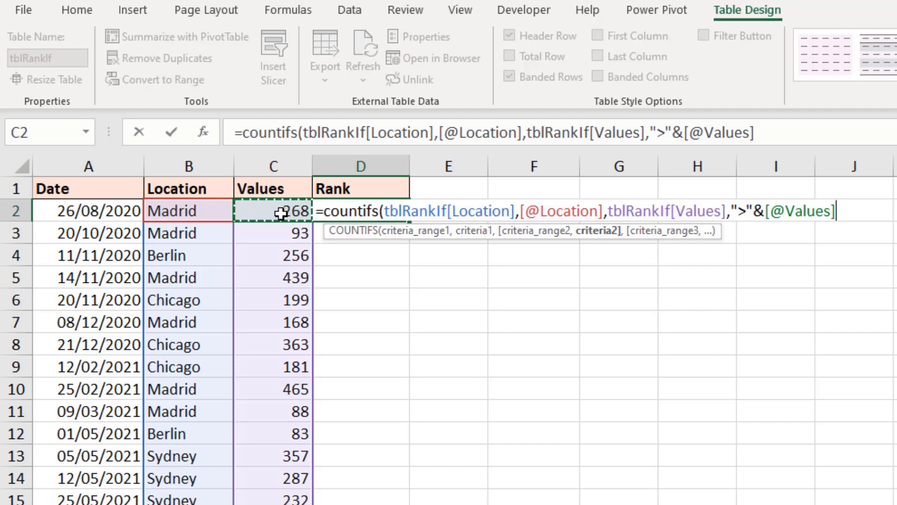
type(")")
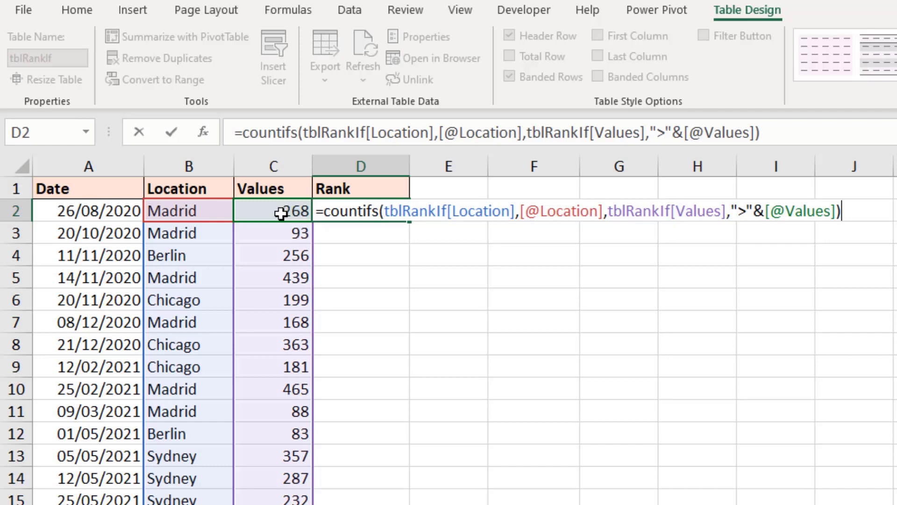
type("+1")
key("Return")
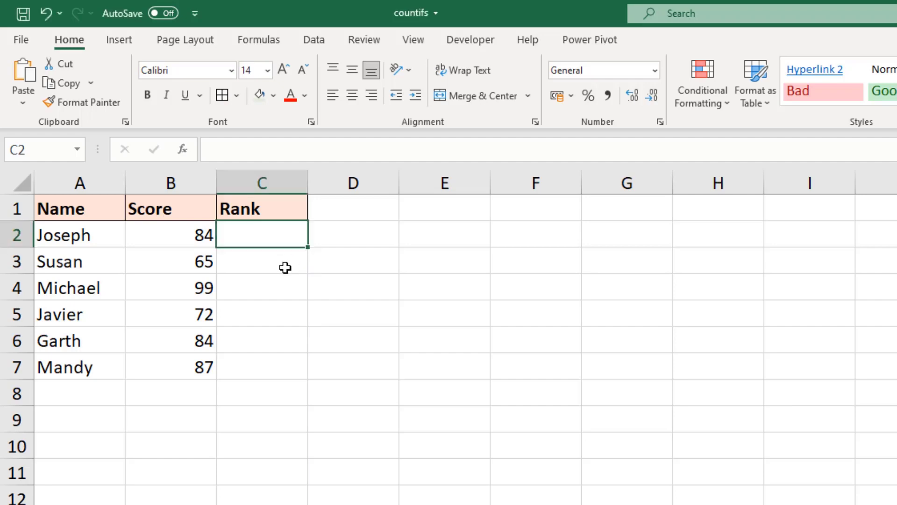
- Enter =RANK.EQ(B2,$B$2:$B$7) in C2 of the Rank column beside the scores and fill it down to C7
type("=rank")
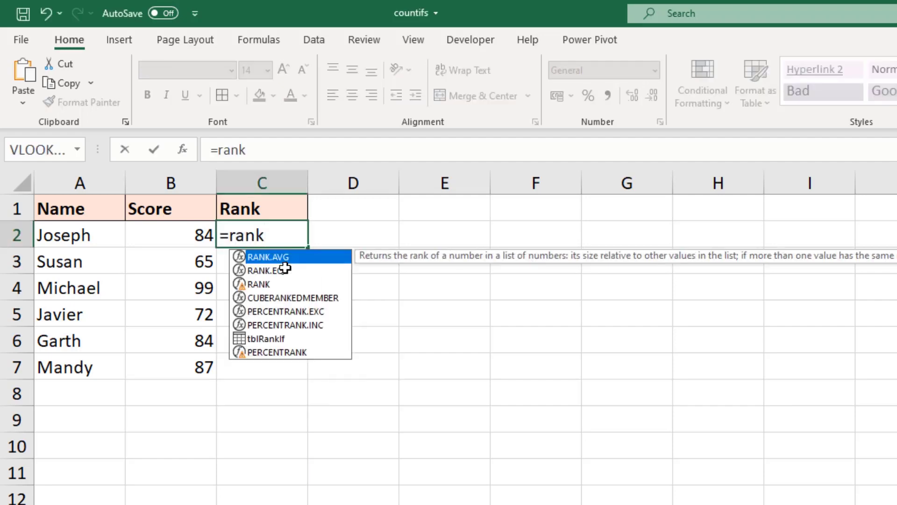
left_click(285, 270)
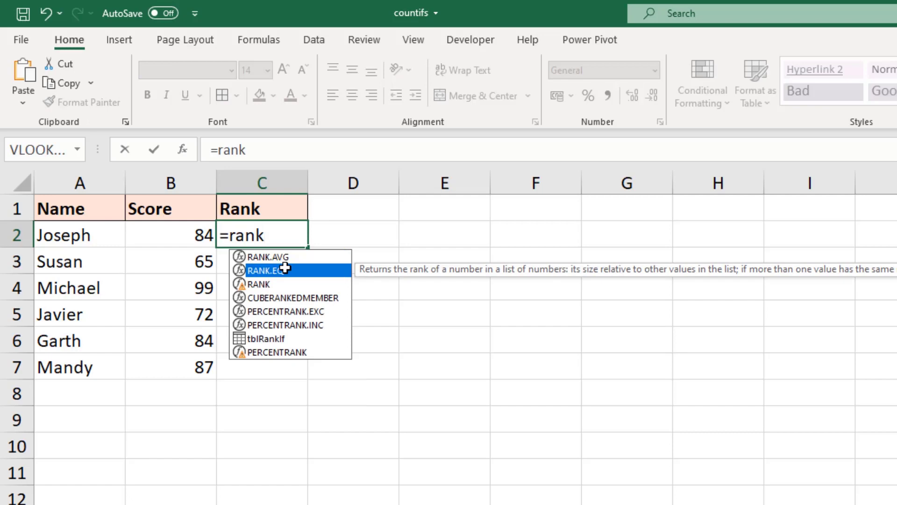
key("Tab")
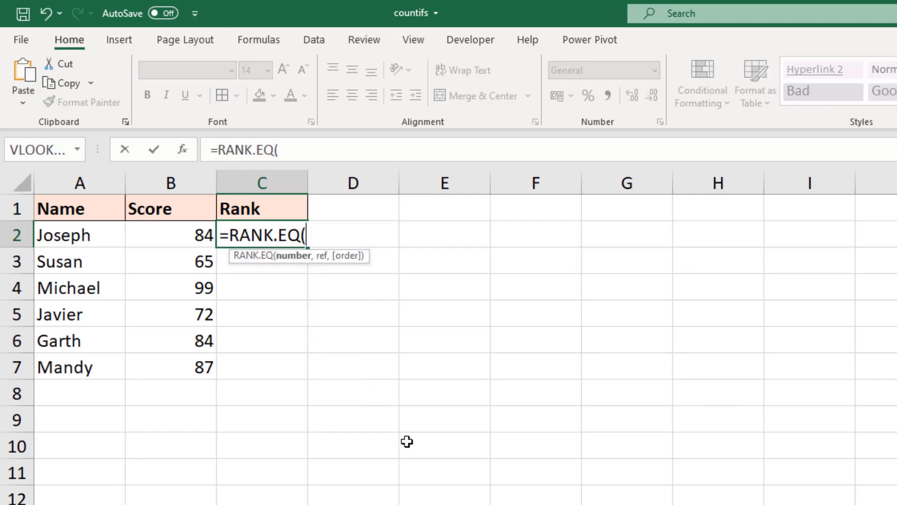
left_click(197, 240)
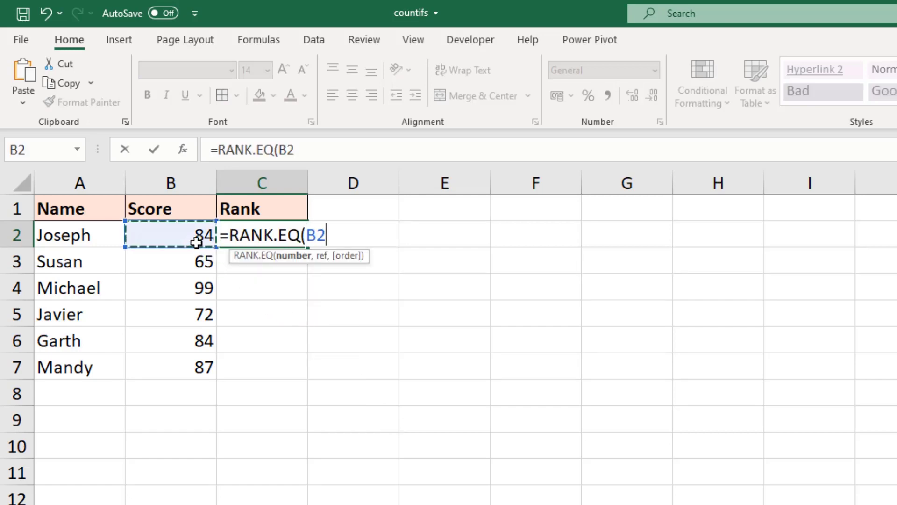
type(",")
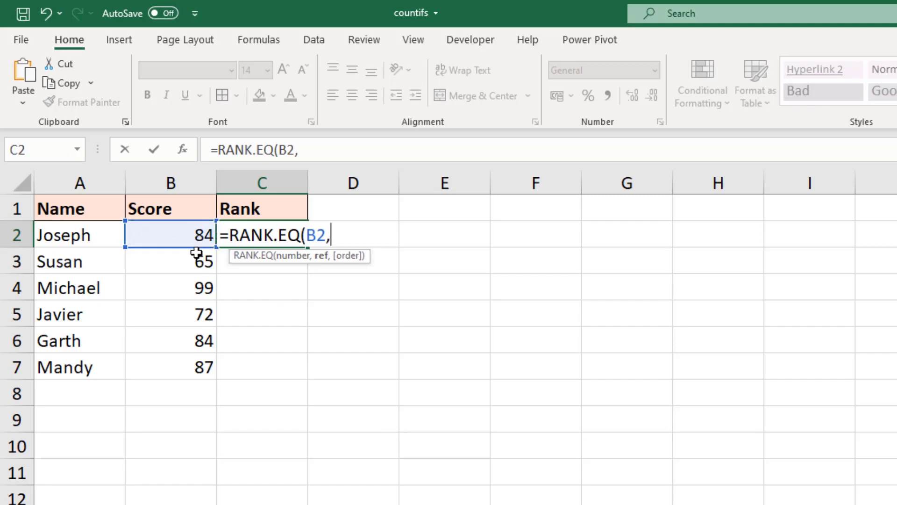
left_click_drag(196, 235, 198, 358)
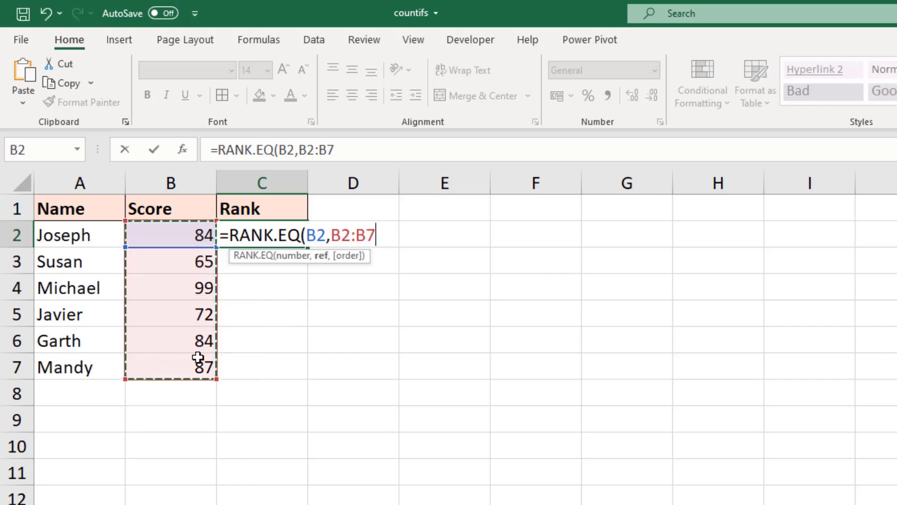
key("F4")
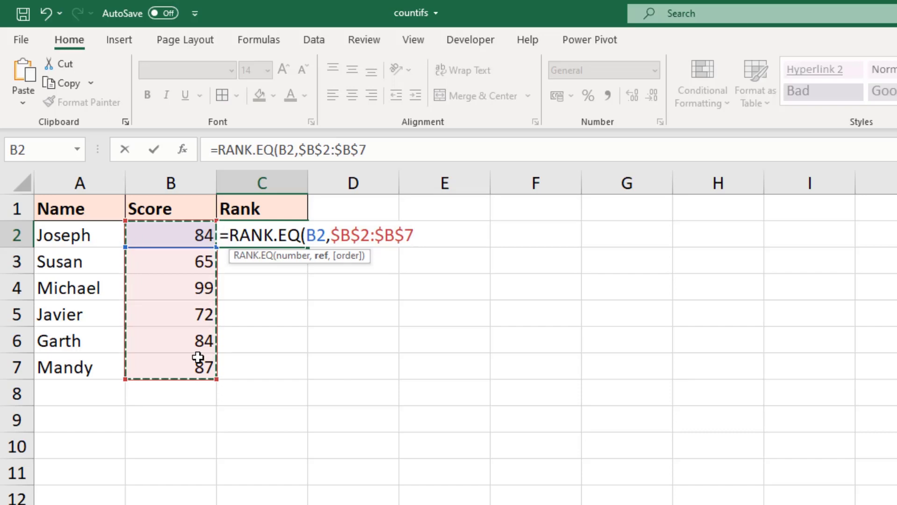
type(")")
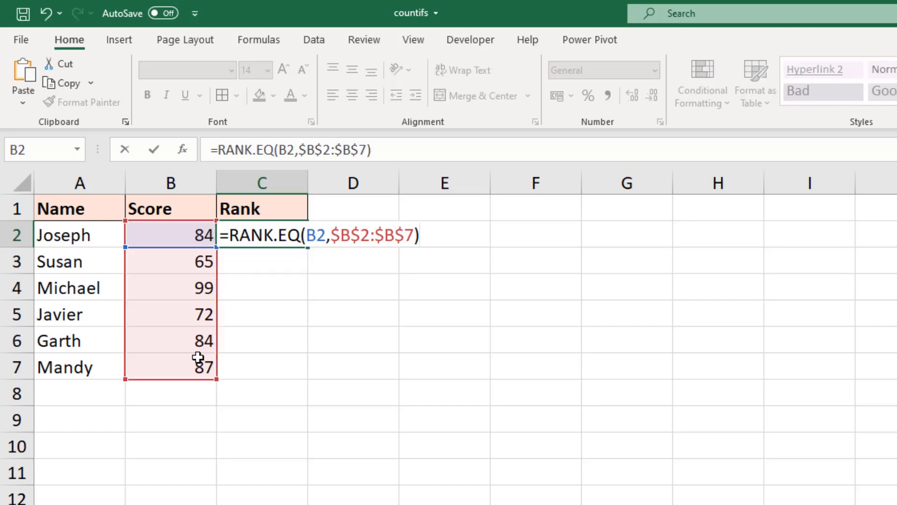
key("Return")
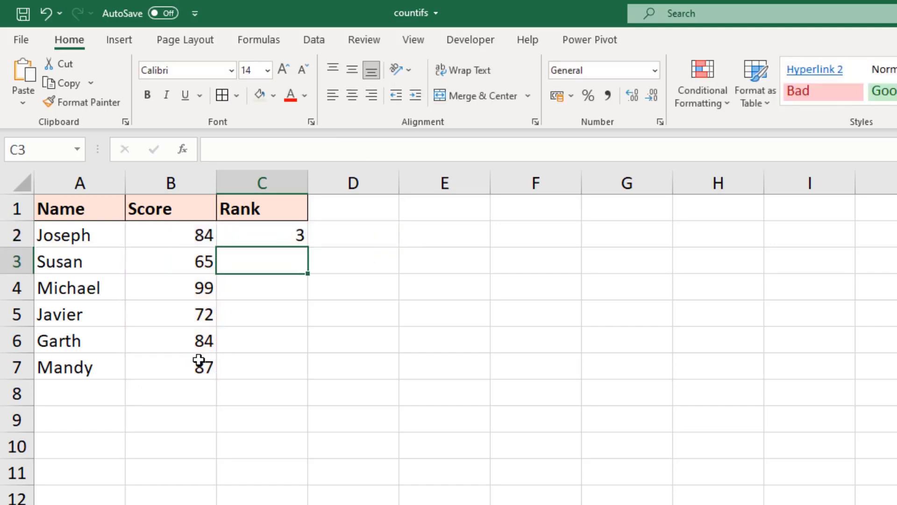
left_click(271, 233)
left_click_drag(308, 249, 308, 379)
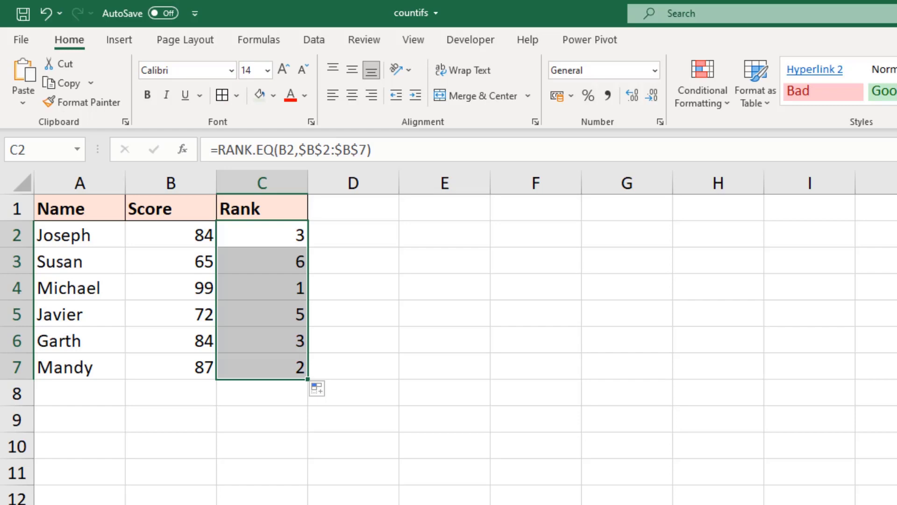
- Edit the formula in C2 to add a COUNTIFS function after the RANK.EQ part
double_click(293, 236)
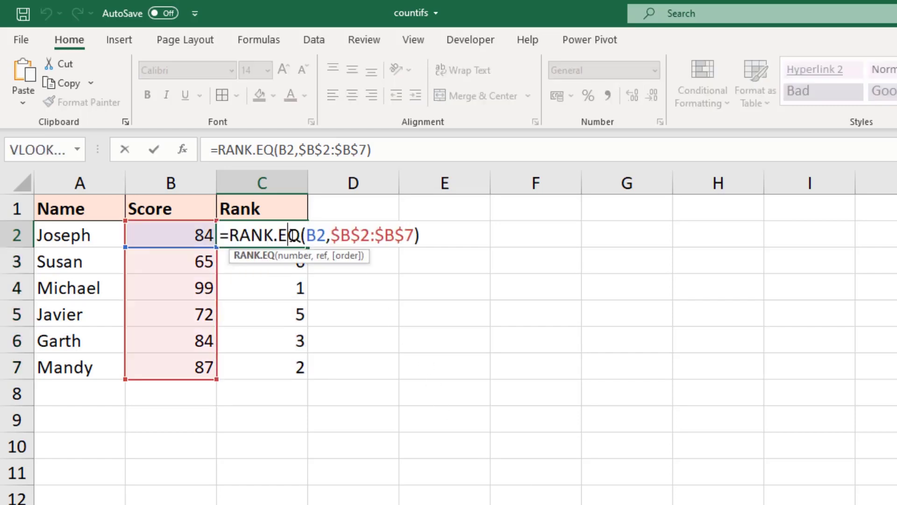
left_click(428, 237)
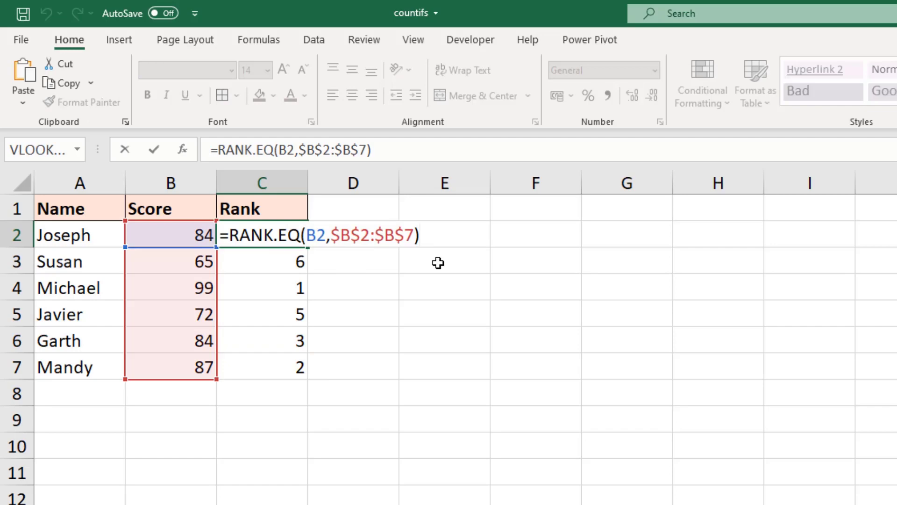
type("+cou")
key("Down")
key("Down")
key("Down")
key("Down")
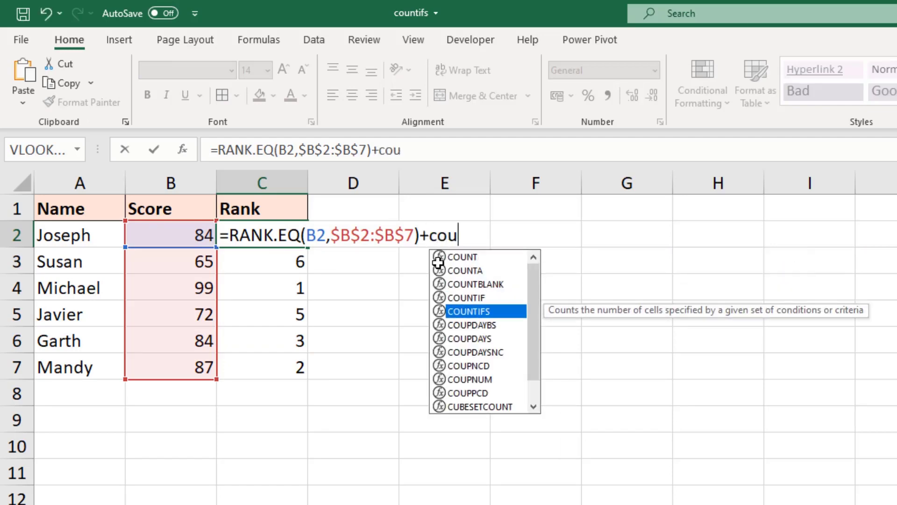
key("Tab")
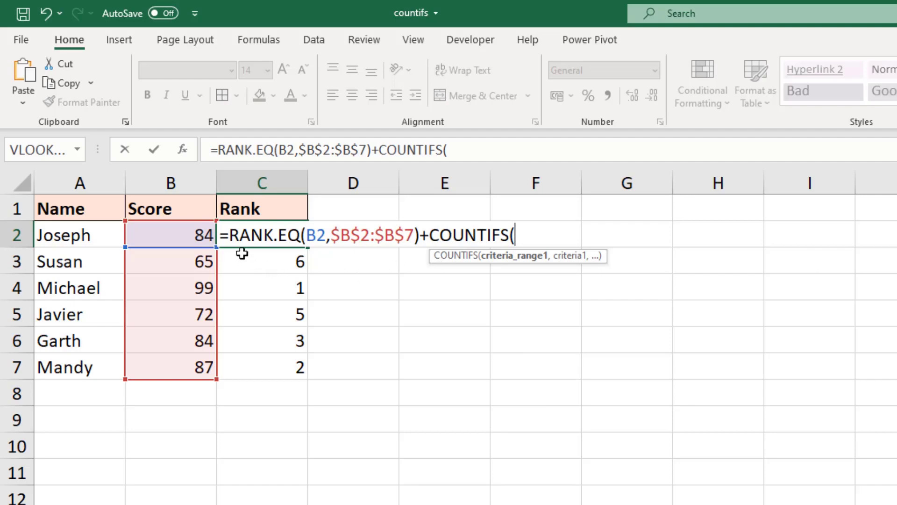
- Set the COUNTIFS criteria range in C2 to the expanding range $B$2:B2, with only its first reference absolute
left_click(204, 234)
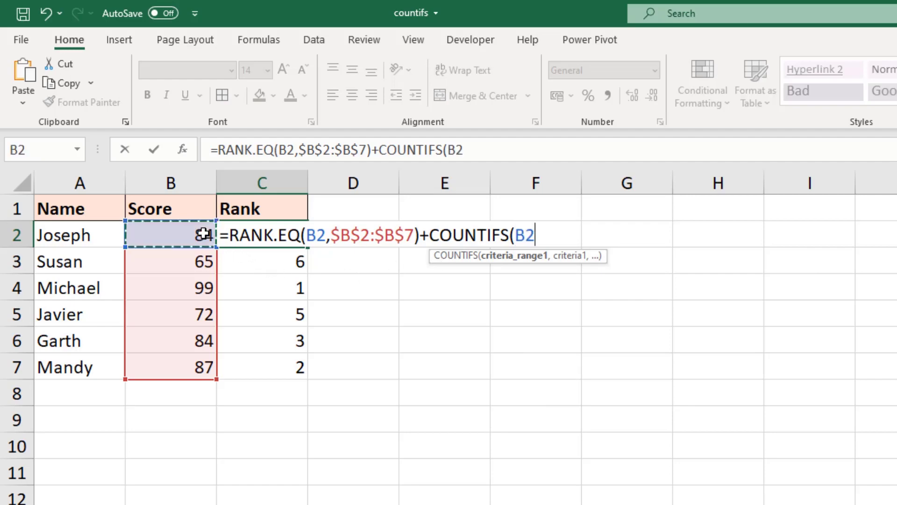
type(":")
left_click(205, 233)
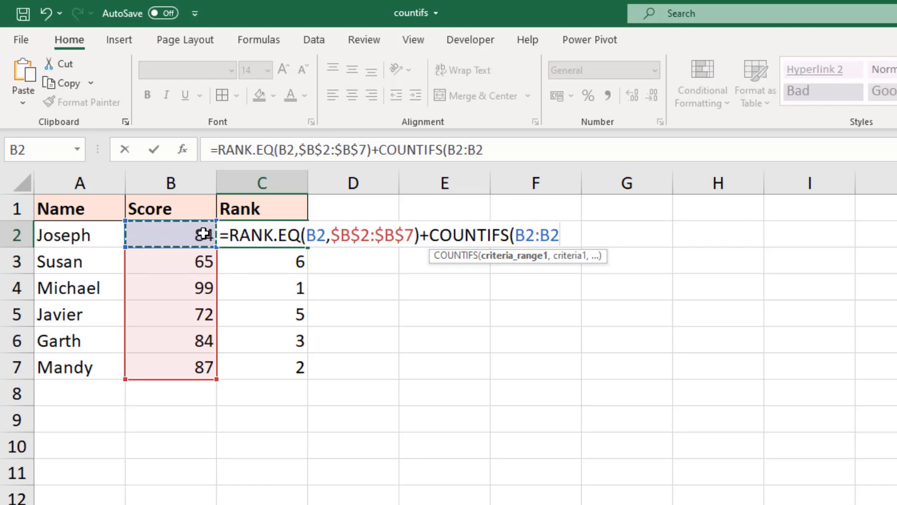
left_click(524, 236, "shift")
left_click(526, 235)
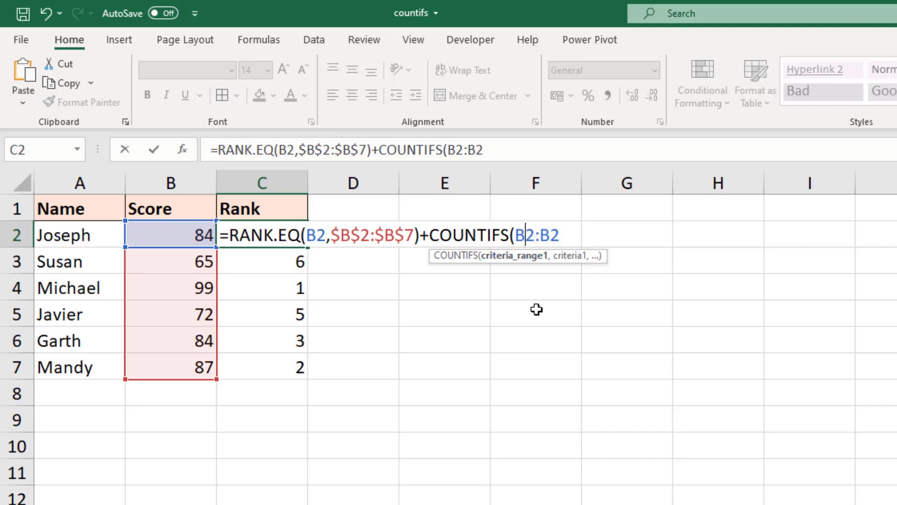
key("F4")
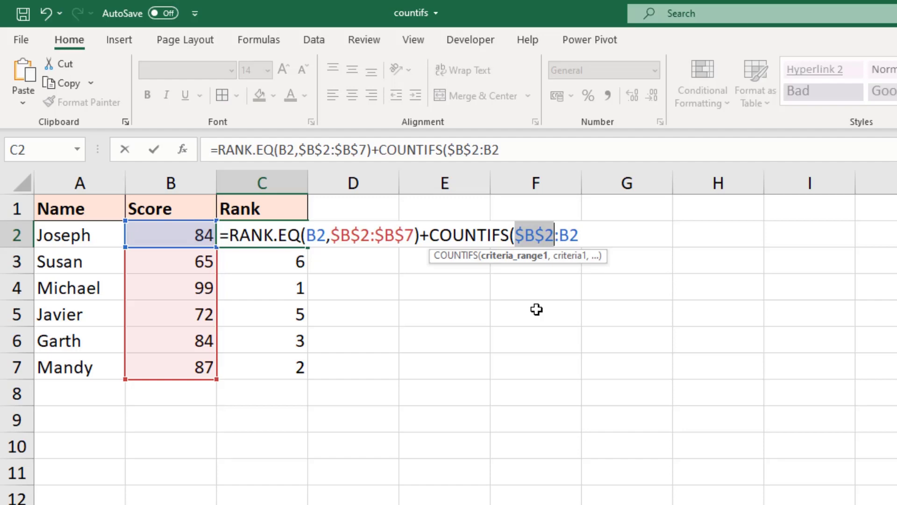
left_click(583, 237)
type(",")
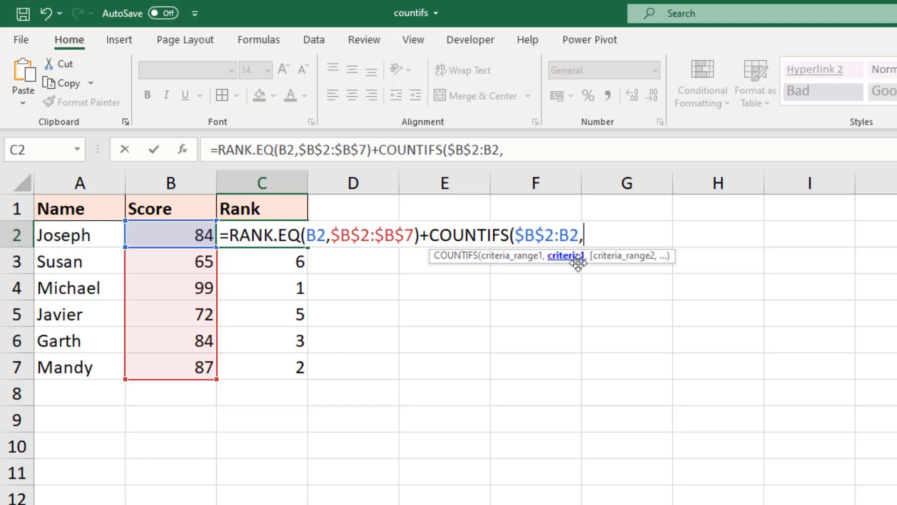
- Finish the C2 formula with B2 as the COUNTIFS criterion and -1 at the end, and fill it down to C7
left_click(202, 244)
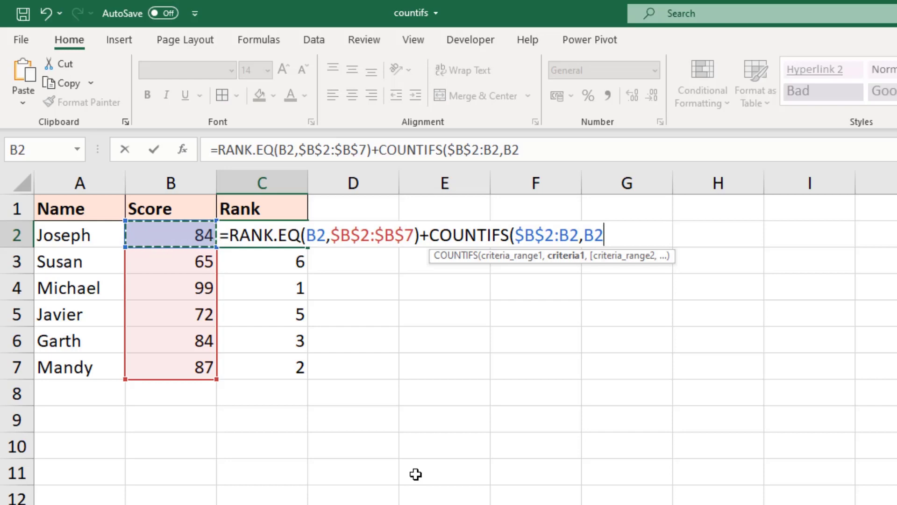
type(")-")
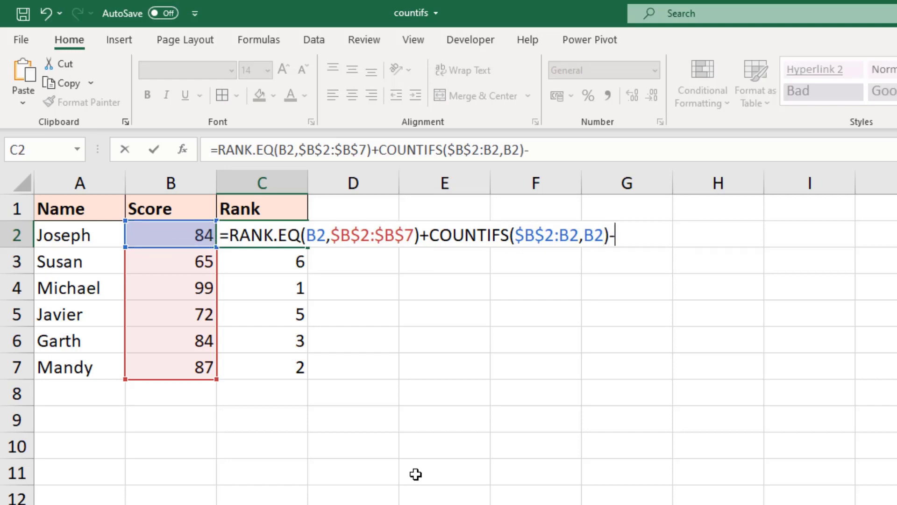
type("1")
key("Return")
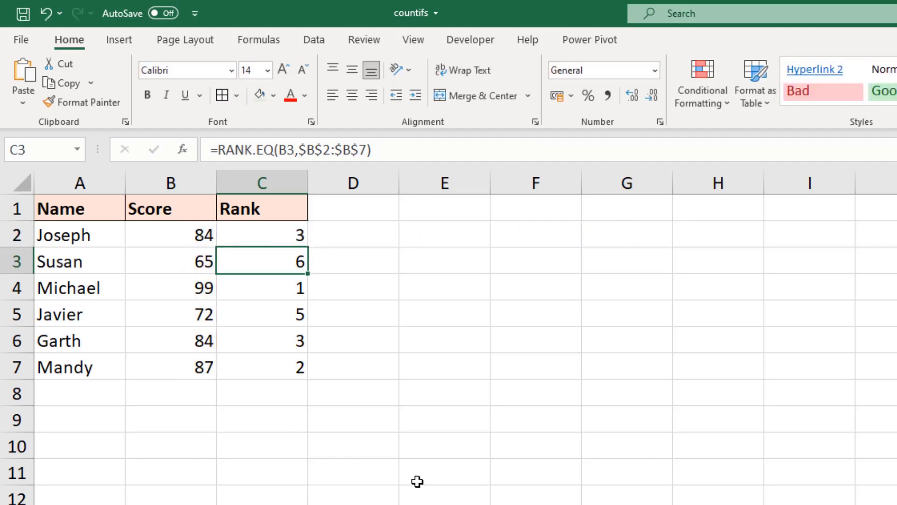
left_click(297, 235)
left_click_drag(306, 246, 299, 368)
left_click(569, 446)
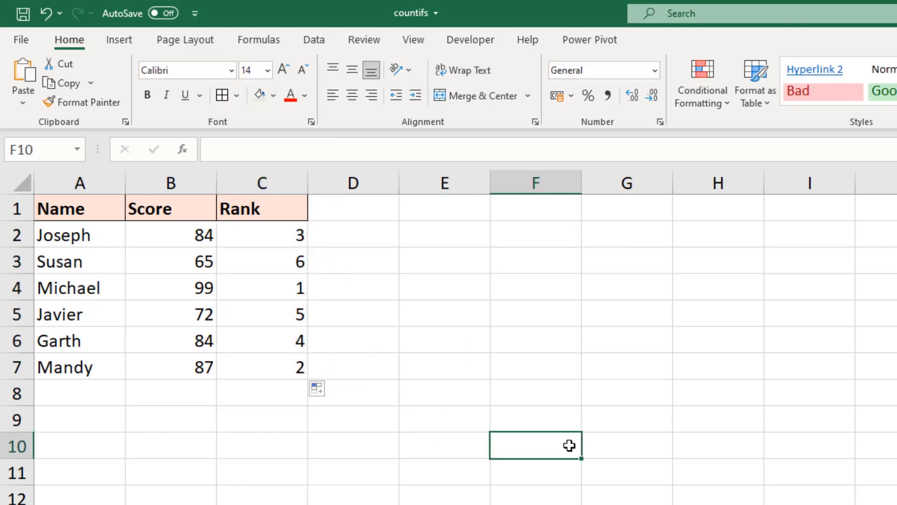
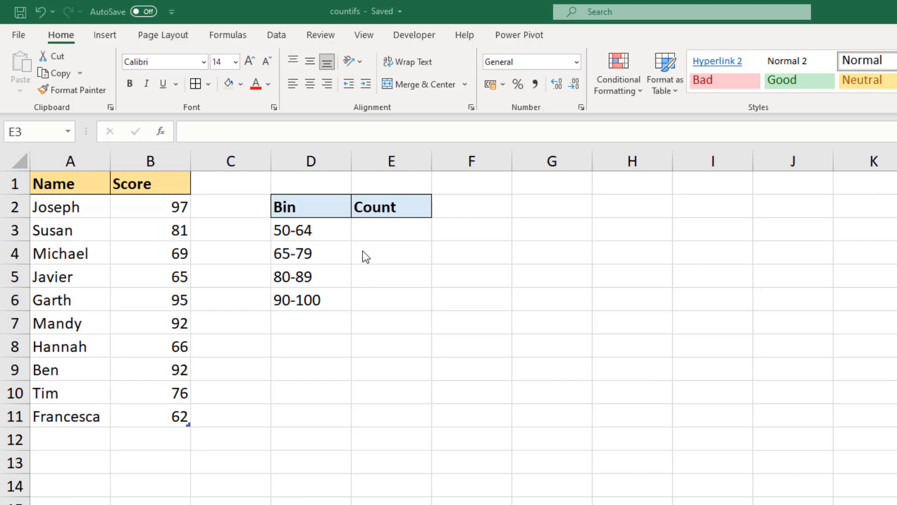
- Start a COUNTIFS formula in E3 of the Count column, beside the 50-64 bin
left_click(391, 230)
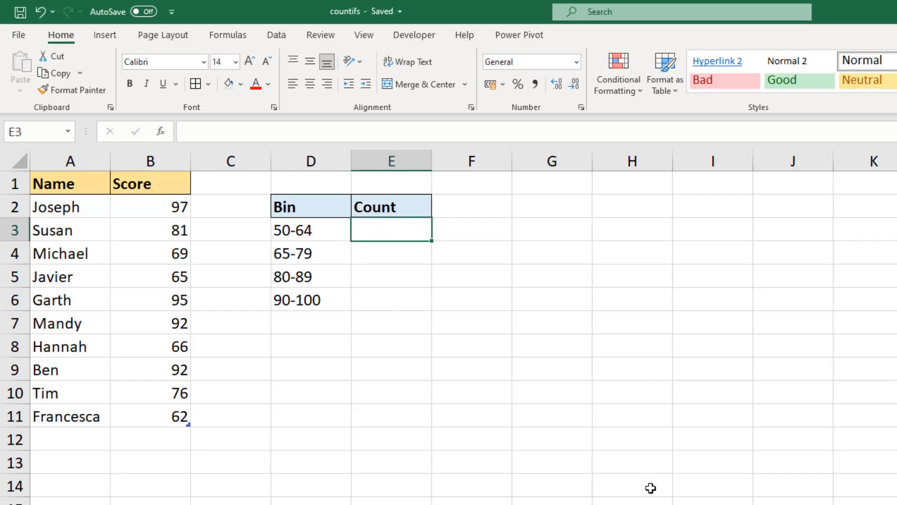
type("=cou")
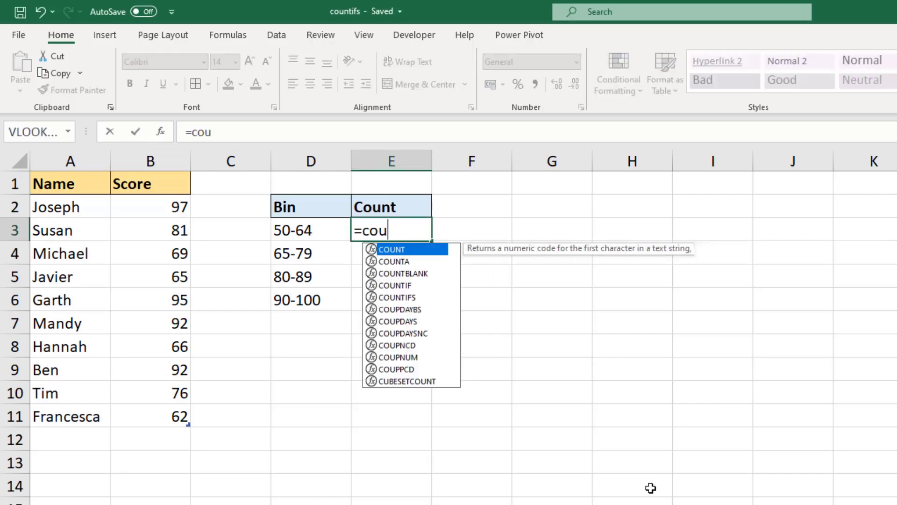
key("Down")
key("Down")
key("Down")
key("Down")
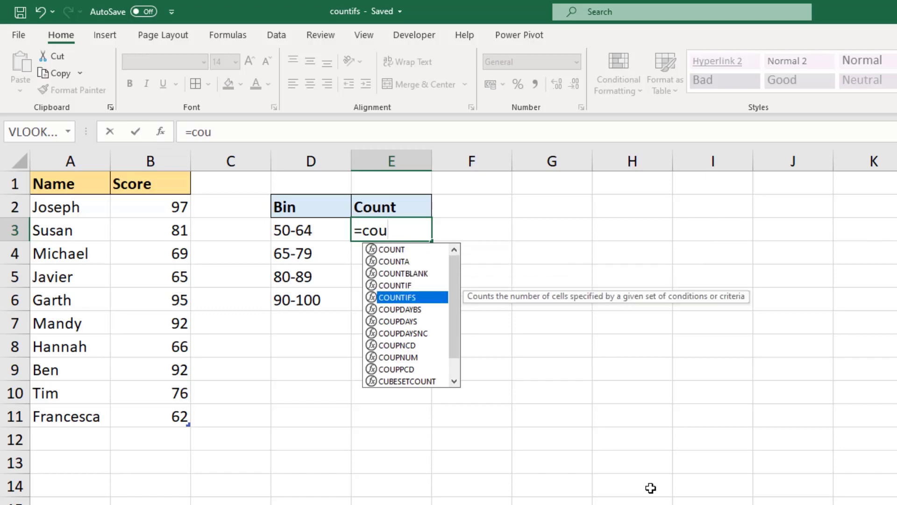
key("Tab")
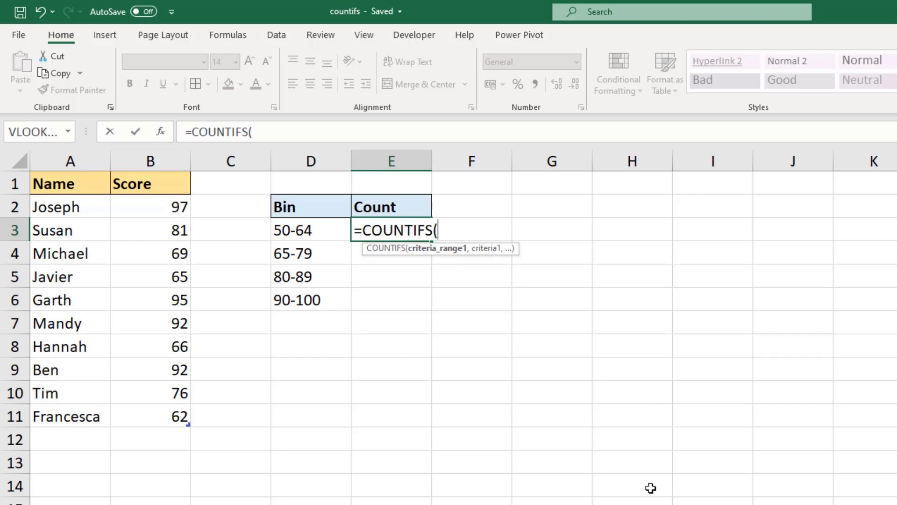
- Set the first COUNTIFS criteria range in E3 to the table column tblScores[Score]
type("tbl")
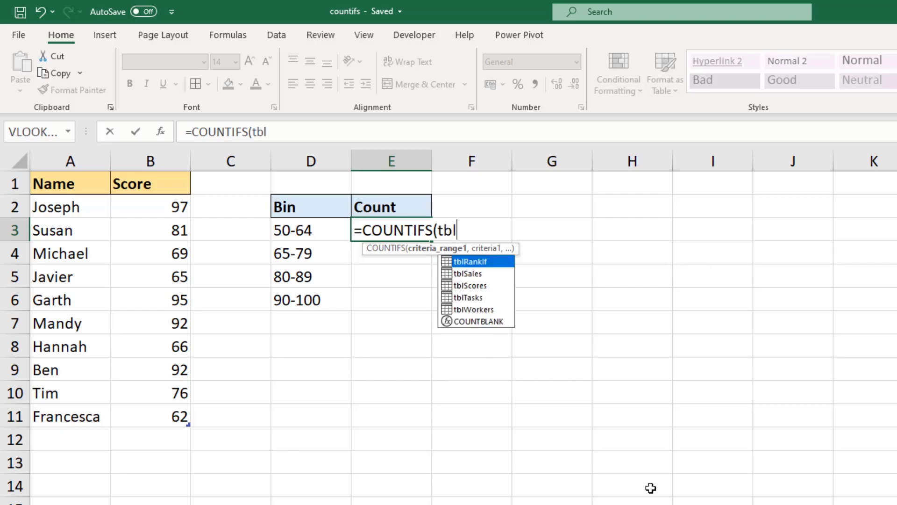
key("Down")
key("Down")
key("Tab")
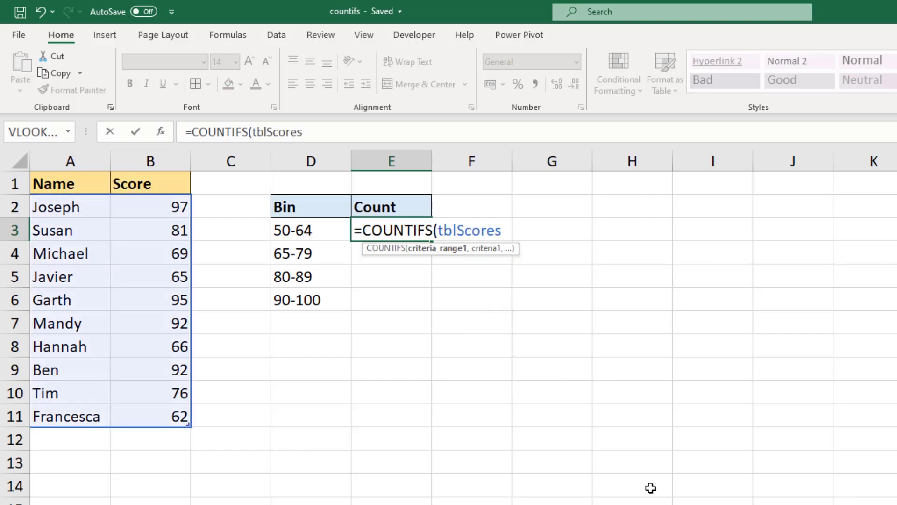
type("[")
key("Down")
key("Down")
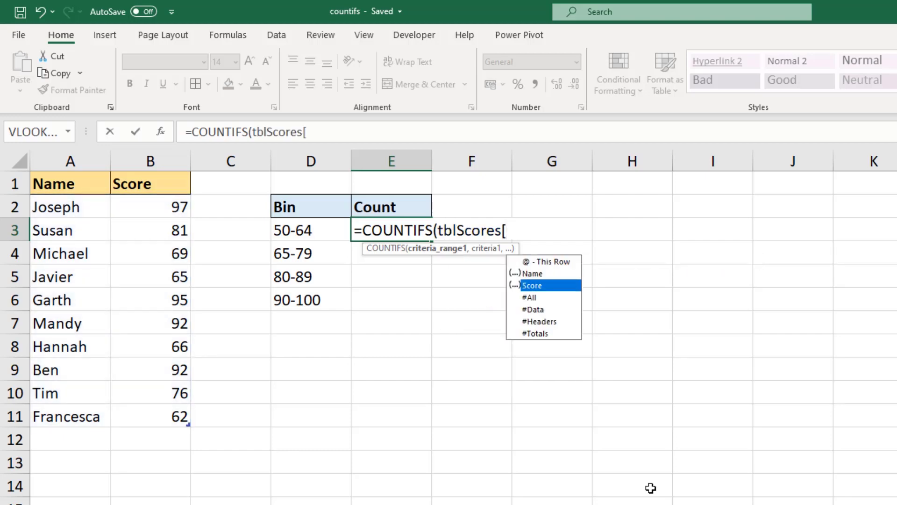
key("Tab")
type("],")
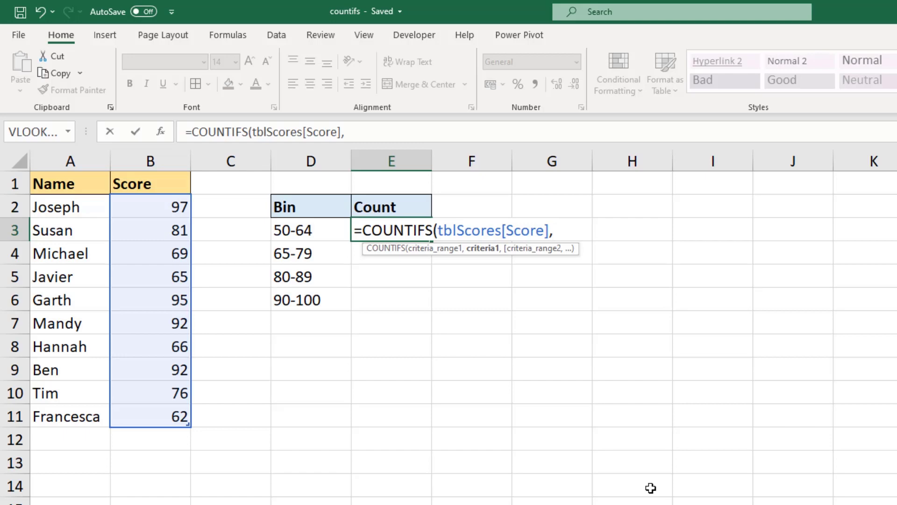
- Enter ">="&LEFT(D3,2) as the first criterion of the COUNTIFS formula in E3
type("left(")
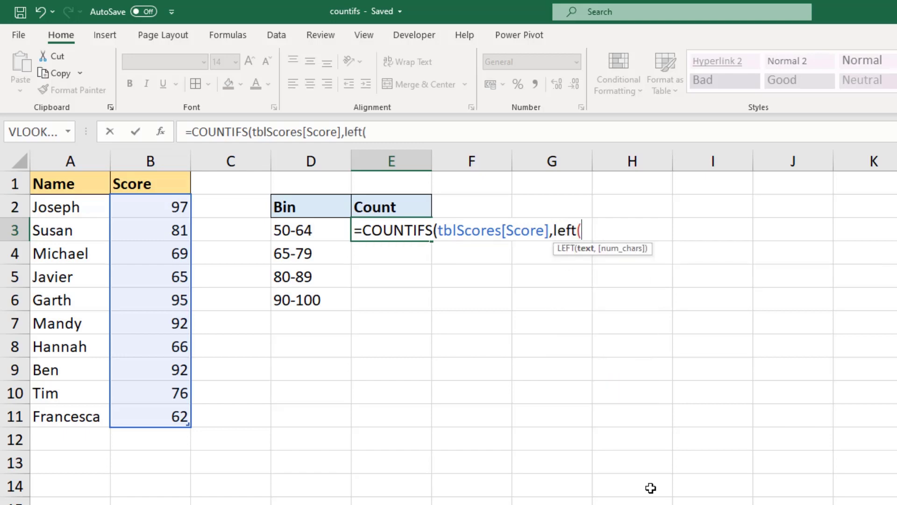
left_click(335, 233)
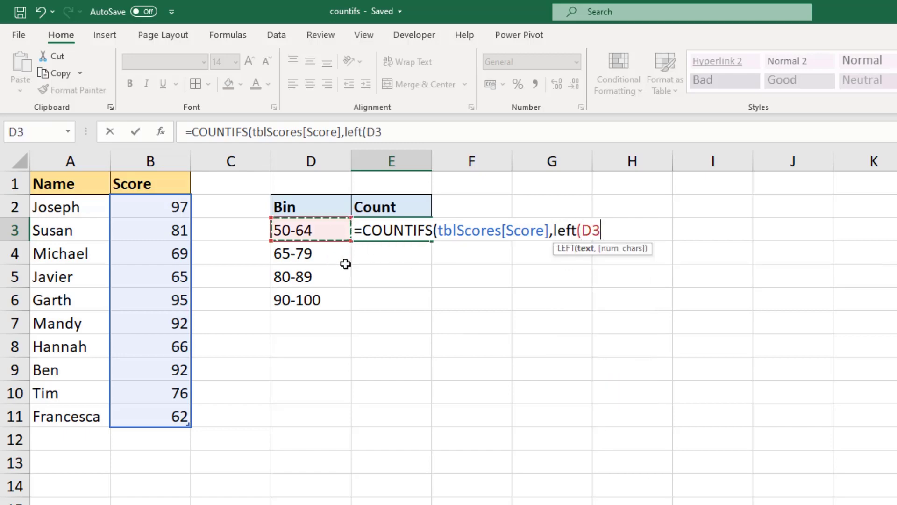
type(",2")
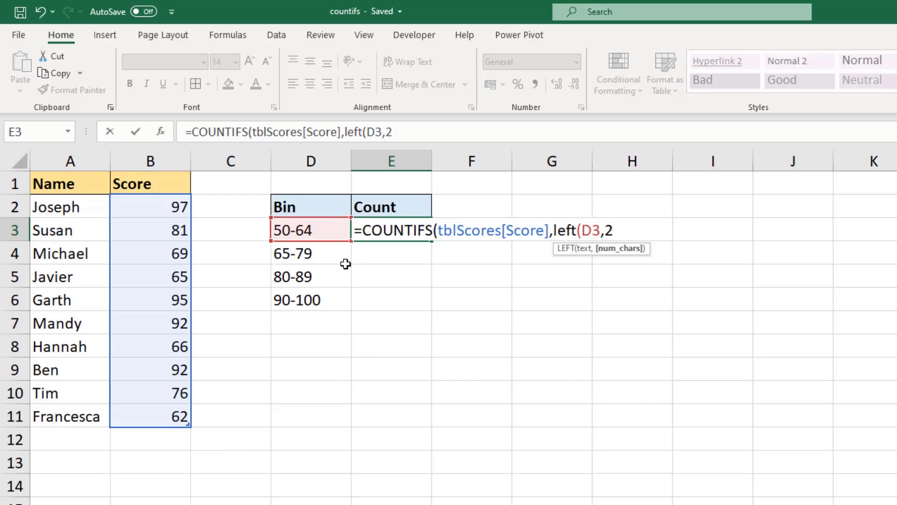
type(")")
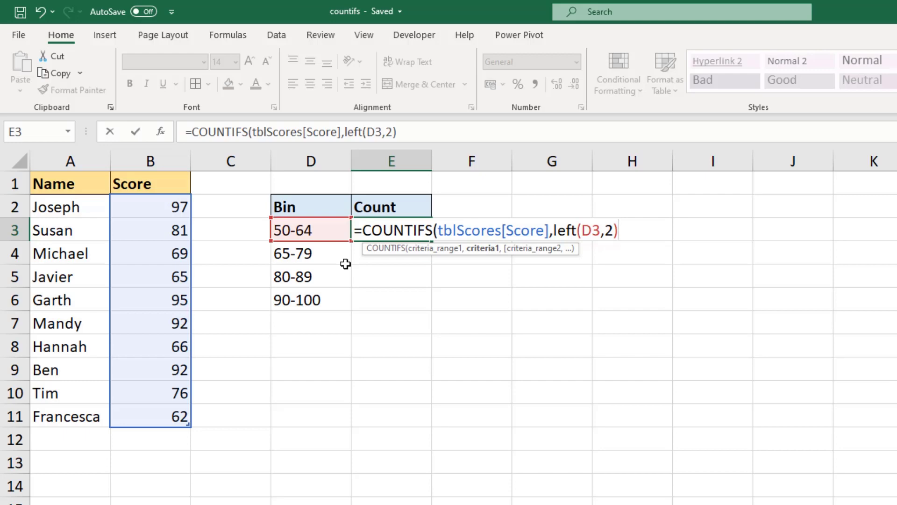
left_click(554, 231)
type("\">=\"")
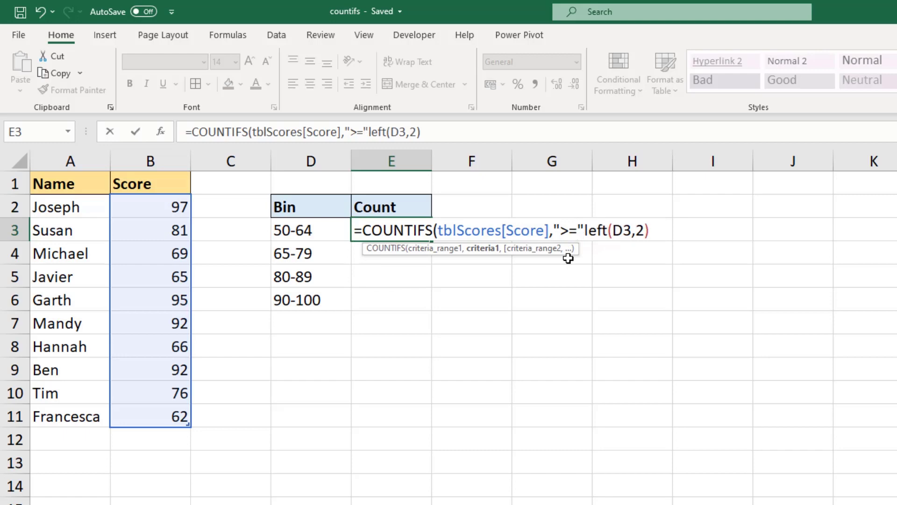
type("&")
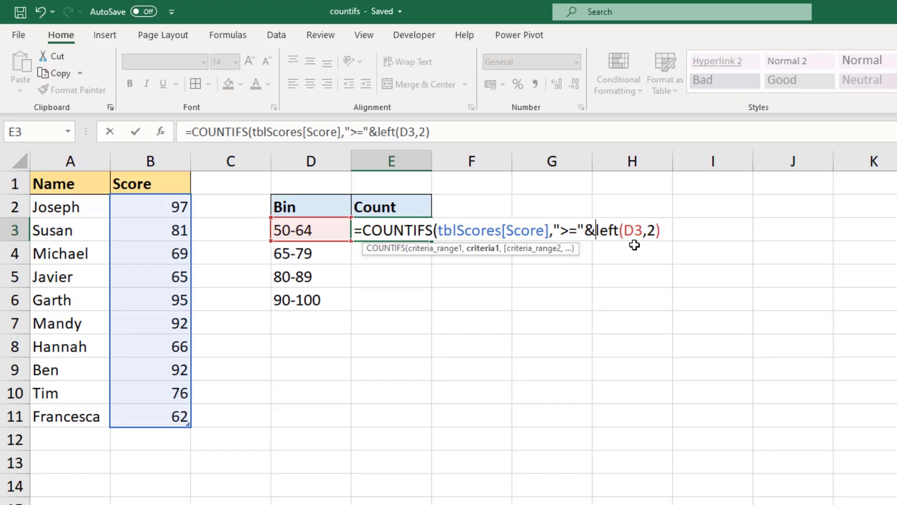
- Add tblScores[Score] as the second criteria range, after the LEFT criterion in the E3 formula
left_click(660, 230)
type(",")
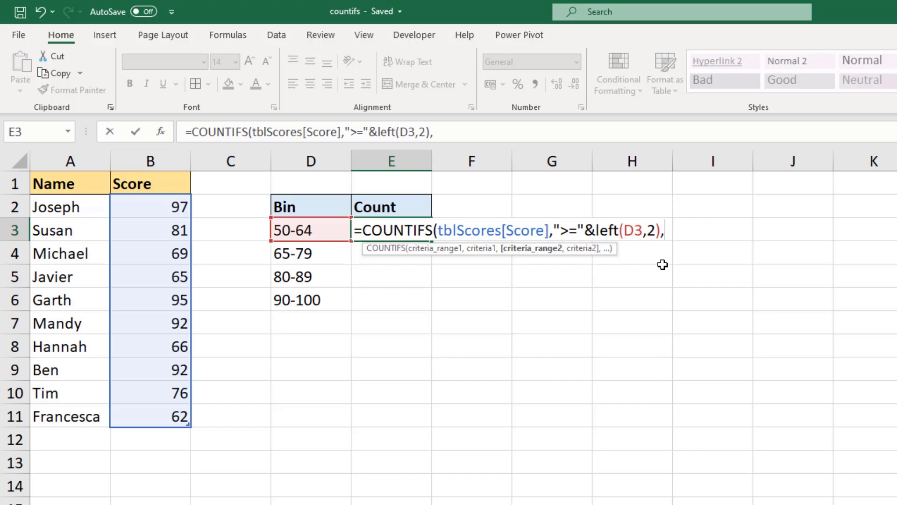
type("tbl")
key("Down")
key("Down")
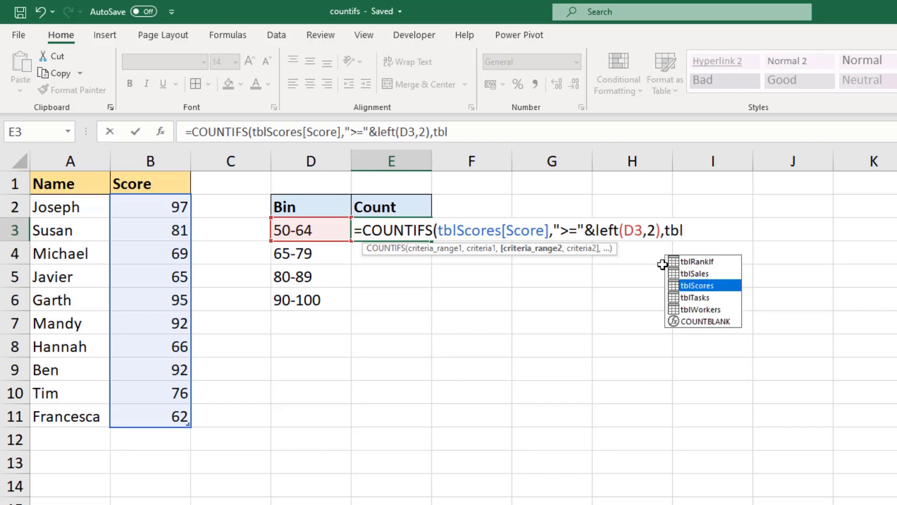
key("Tab")
type("[")
key("Down")
key("Tab")
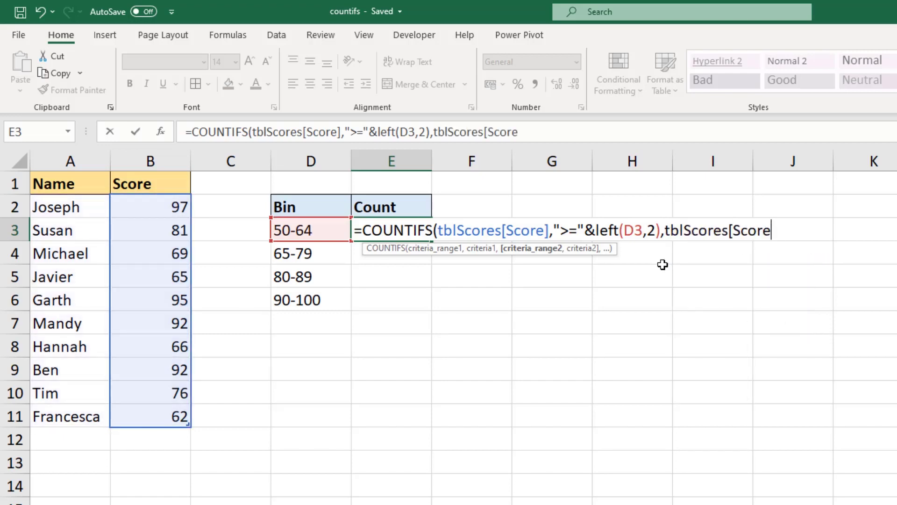
type("],")
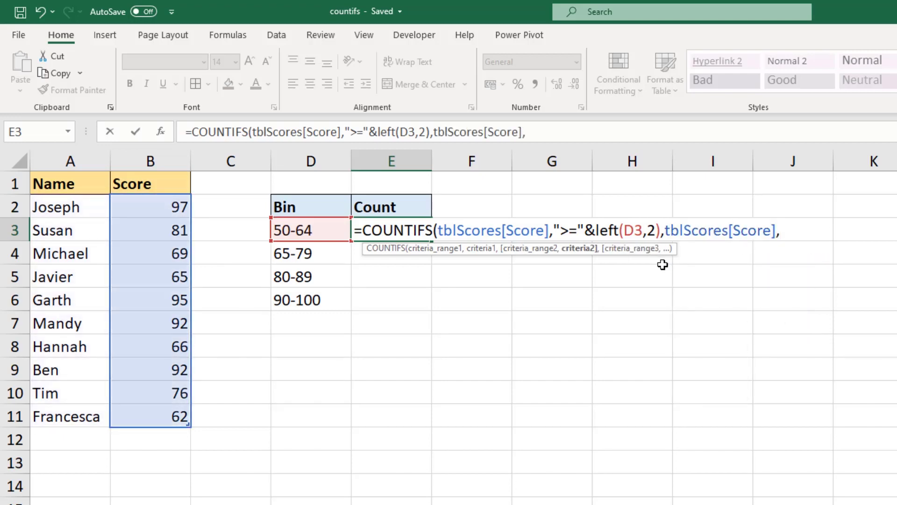
- Finish the E3 formula with "<="&RIGHT(D3,2) as the second criterion and fill it down to E6
type("\"<=\"")
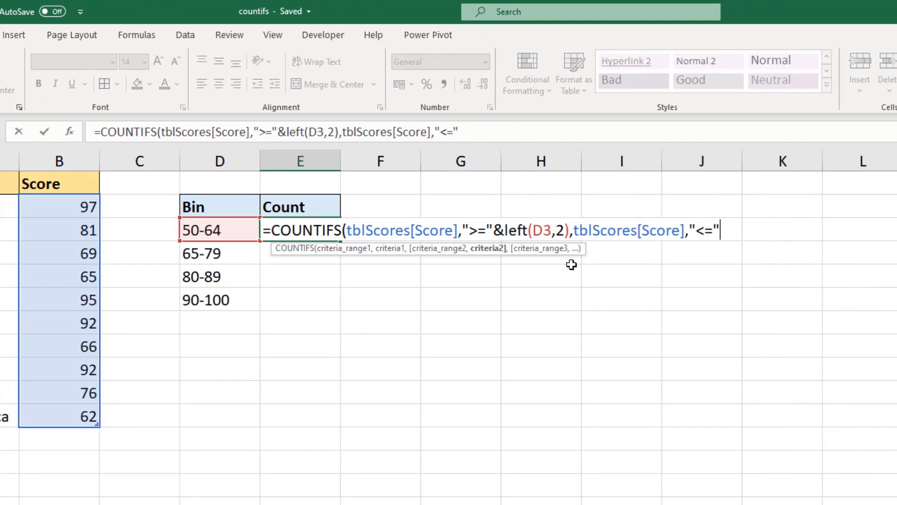
type("&ri")
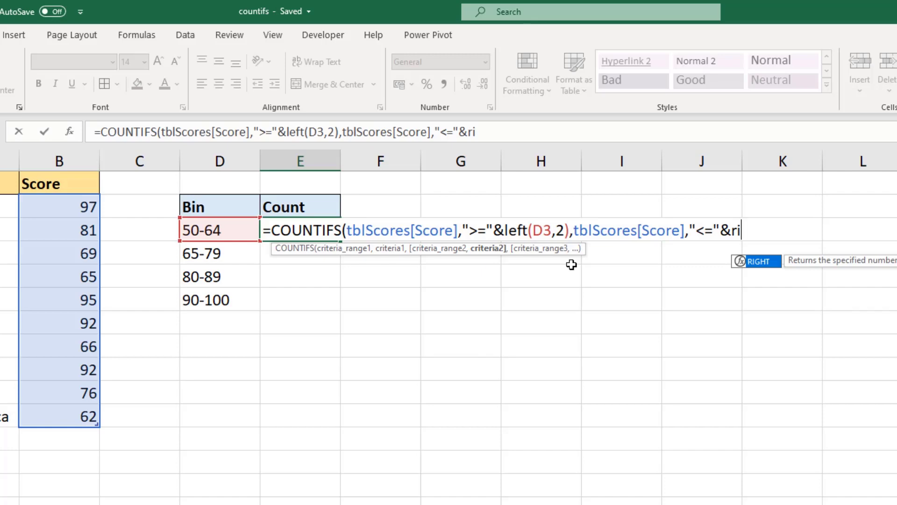
key("Tab")
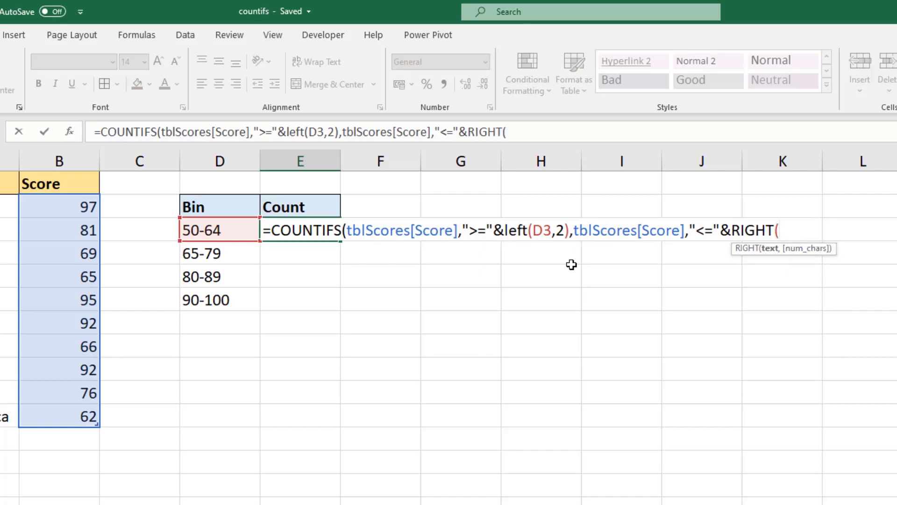
left_click(250, 234)
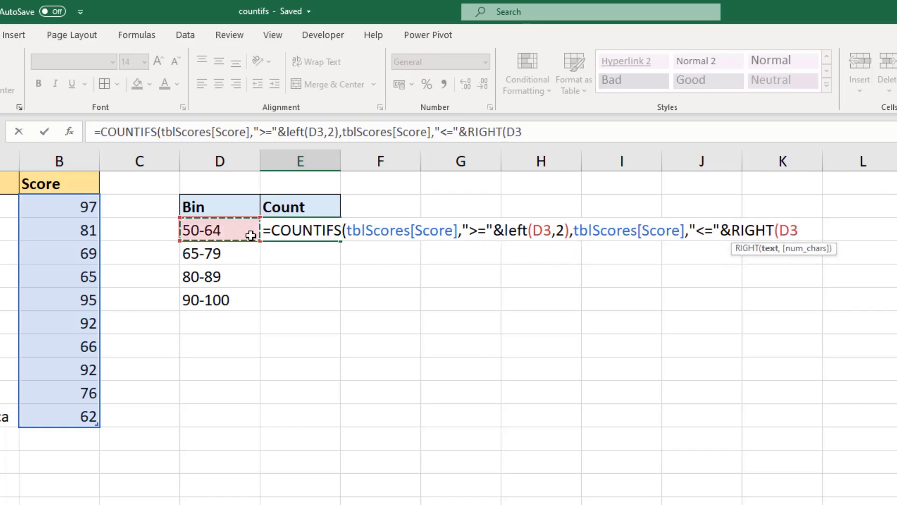
type(",2)")
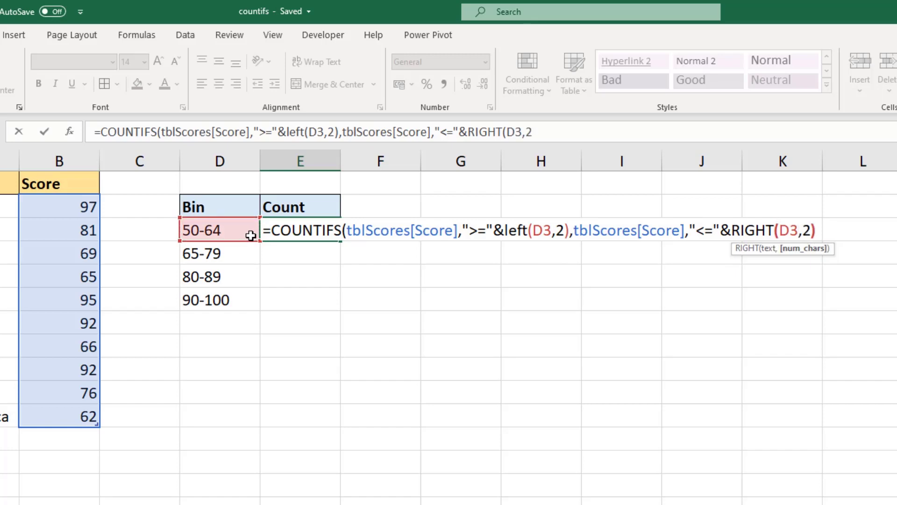
type(")")
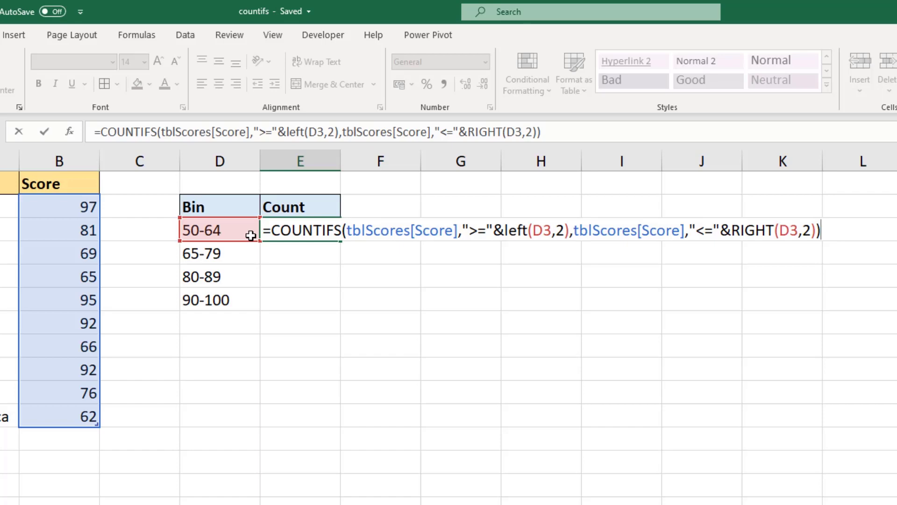
key("Return")
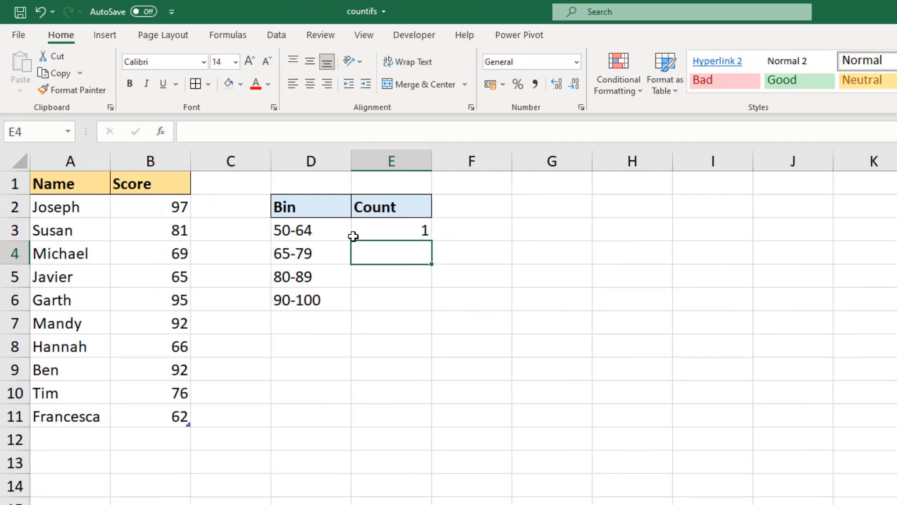
left_click(374, 236)
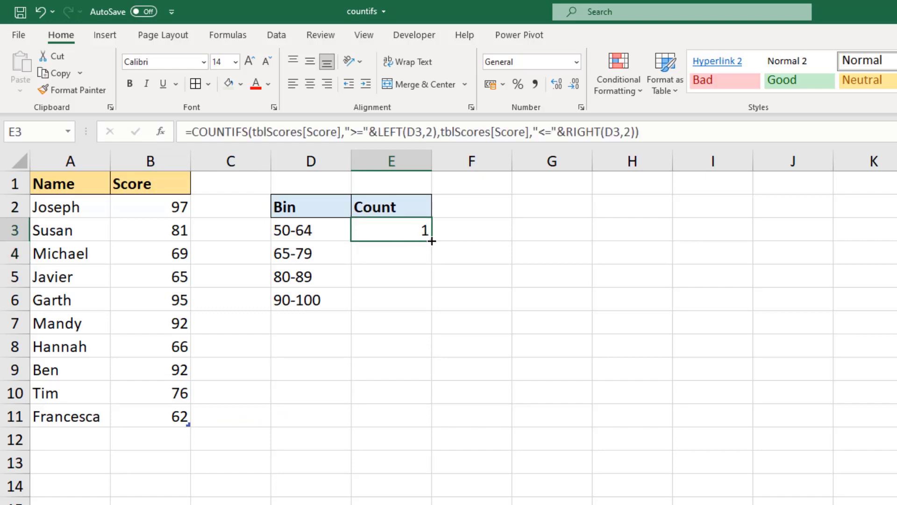
left_click_drag(431, 241, 429, 308)
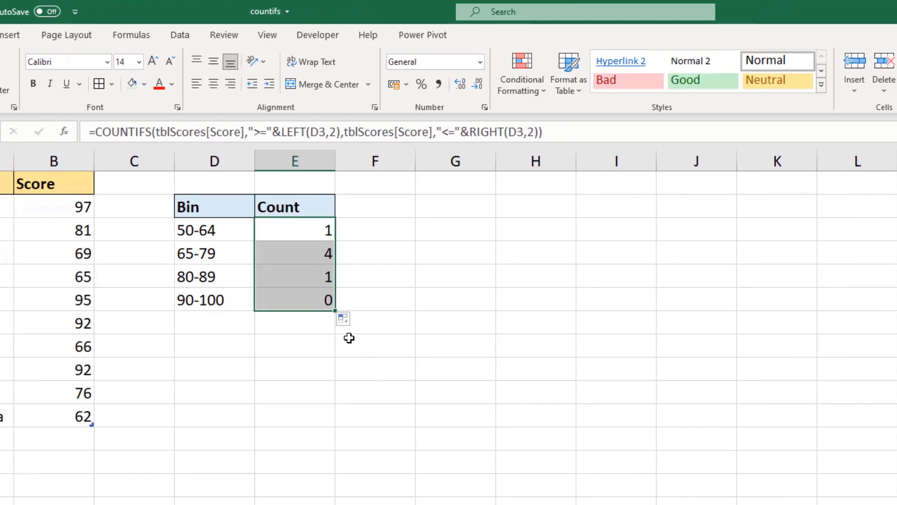
- Try removing the second range and its RIGHT criterion from the formula in E6, and undo that change
left_click(323, 303)
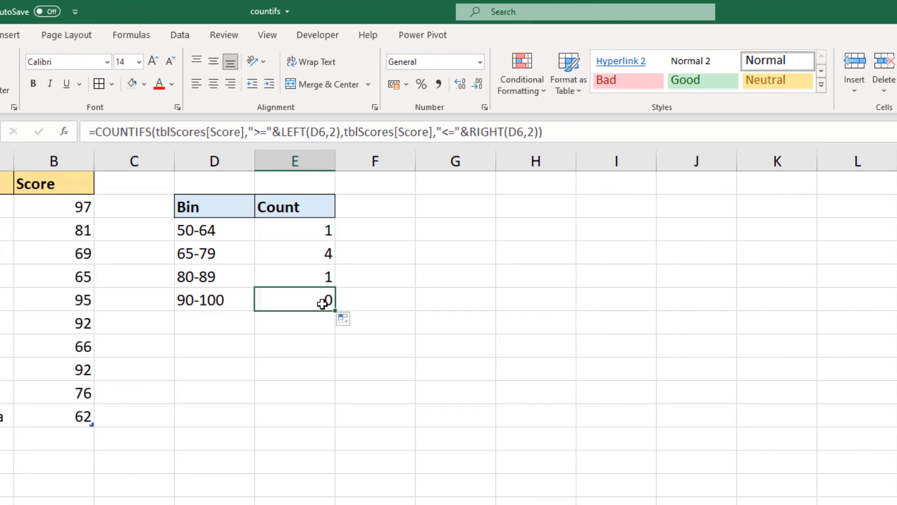
double_click(323, 303)
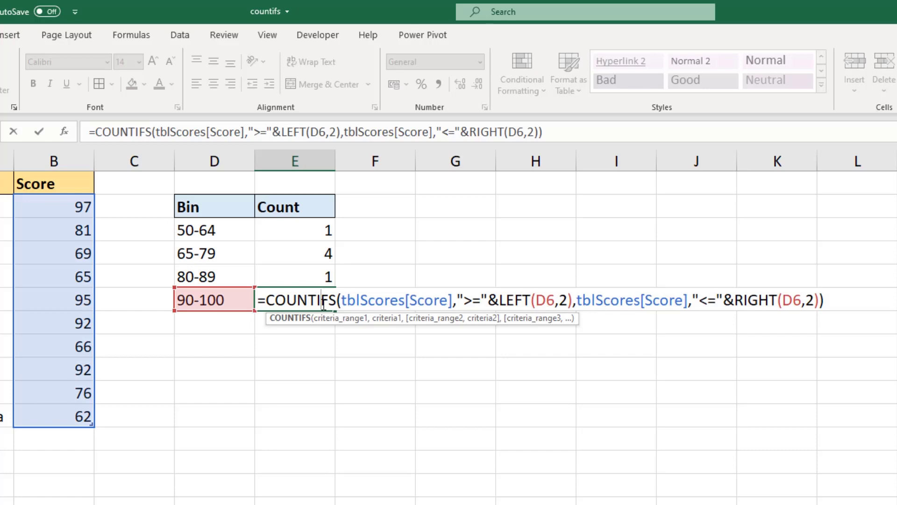
left_click(576, 304)
left_click_drag(579, 304, 820, 306)
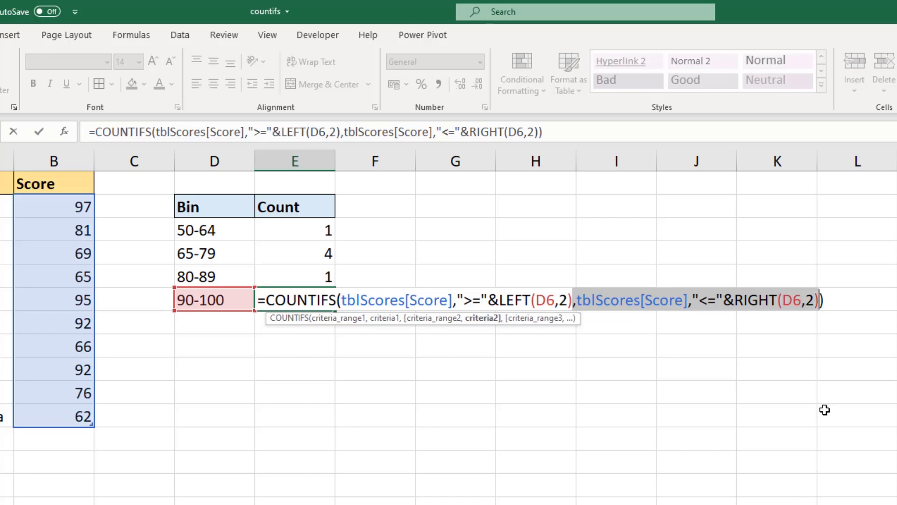
key("Delete")
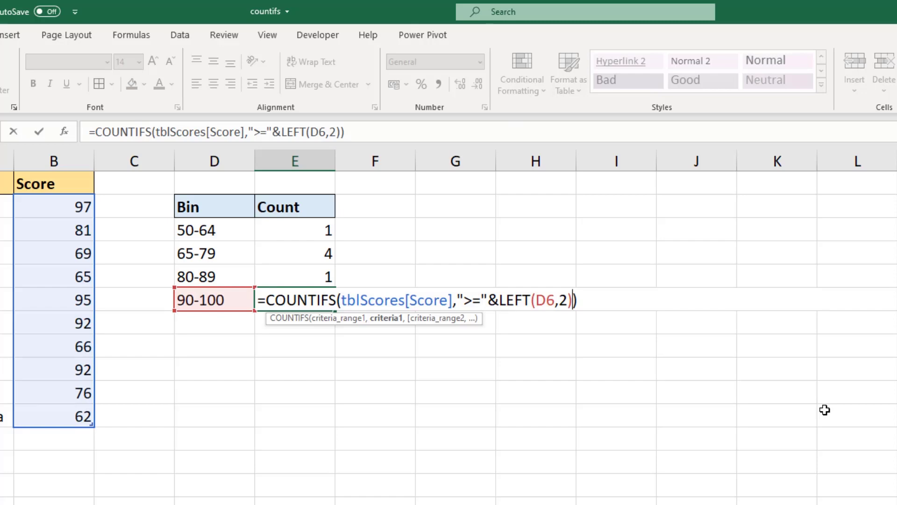
key("Return")
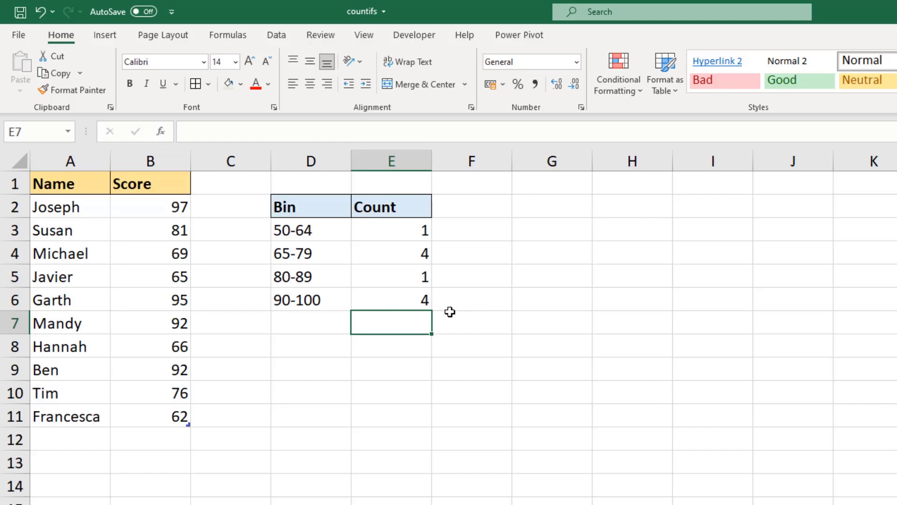
key("ctrl+z")
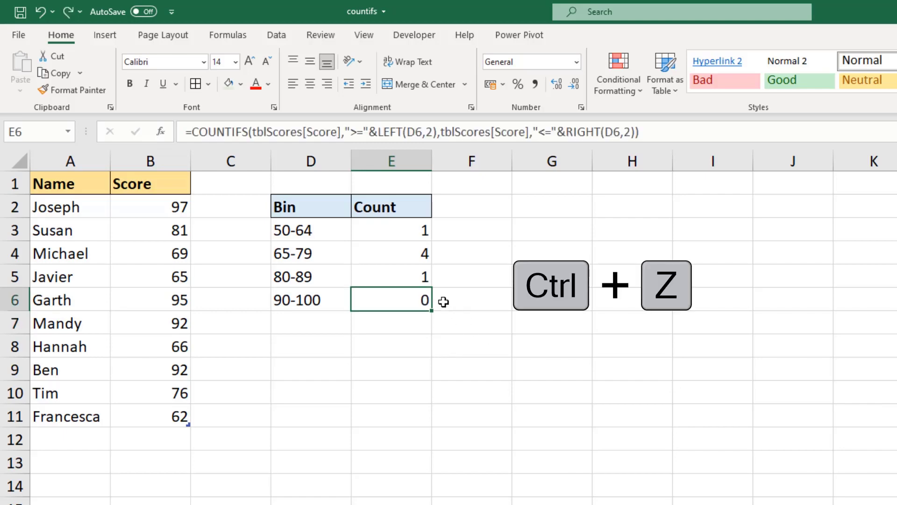
- Replace the character count in the RIGHT function of the E3 formula with LEN(D3)
left_click(409, 230)
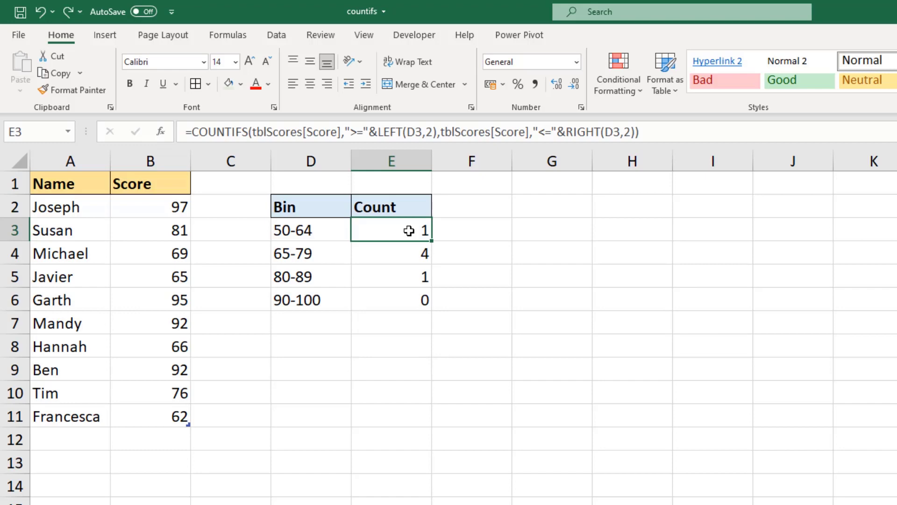
double_click(409, 231)
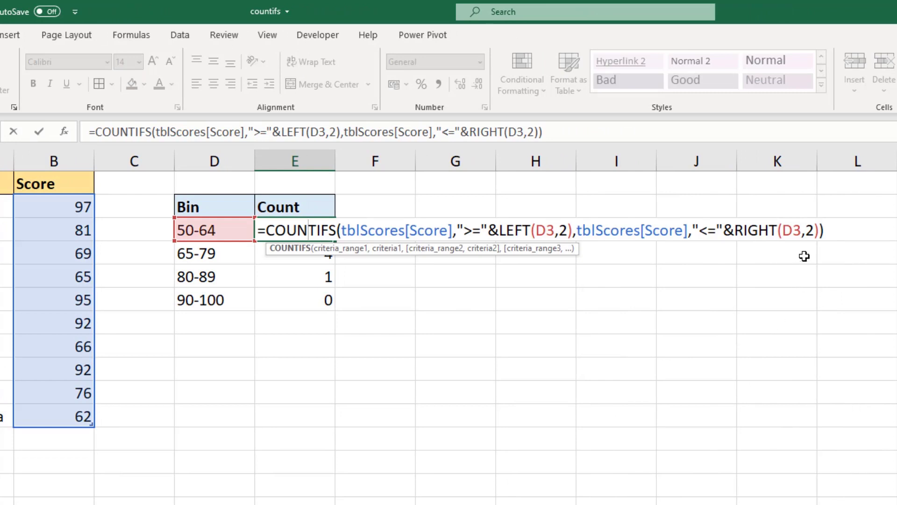
double_click(811, 230)
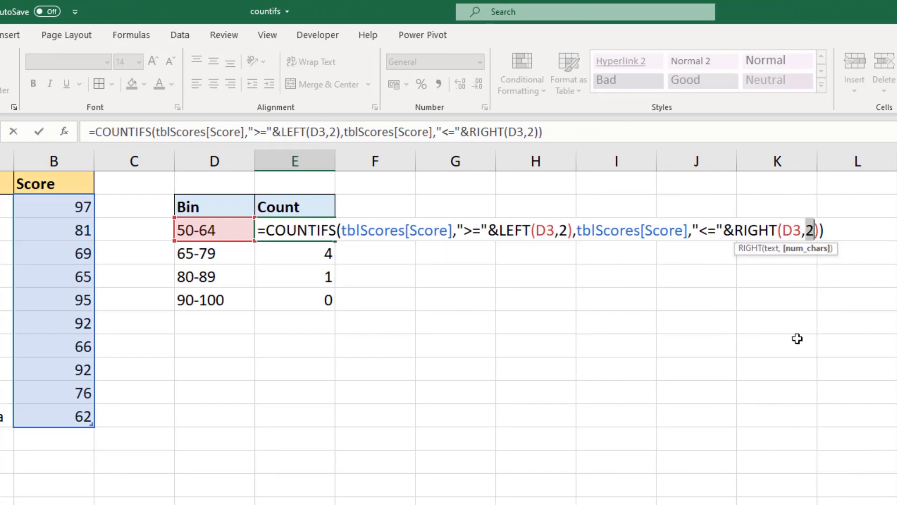
type("len")
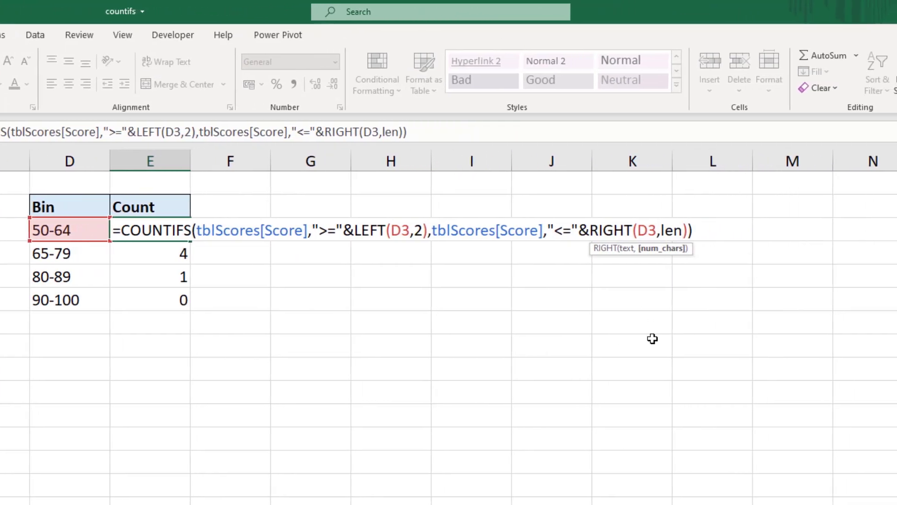
type("(")
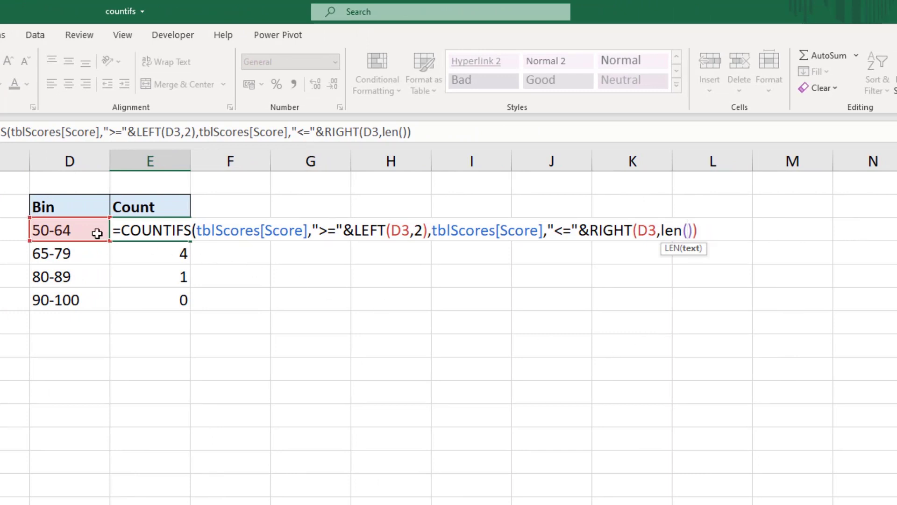
left_click(97, 233)
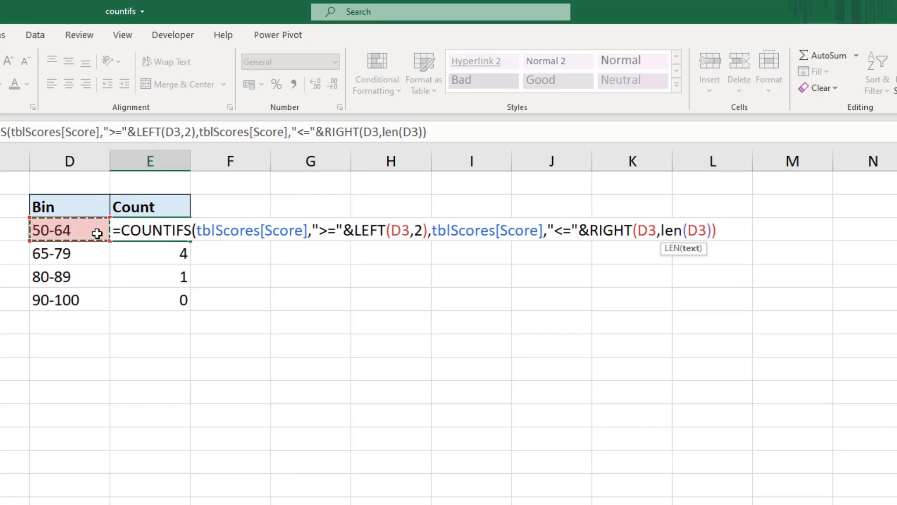
- Subtract FIND("-",D3) from LEN(D3) in the RIGHT function and commit the E3 formula
type(")-")
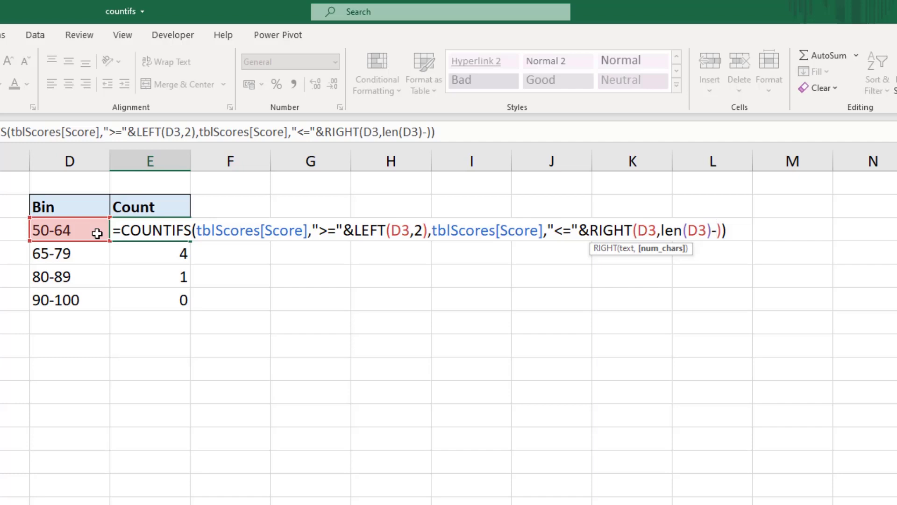
type("find(")
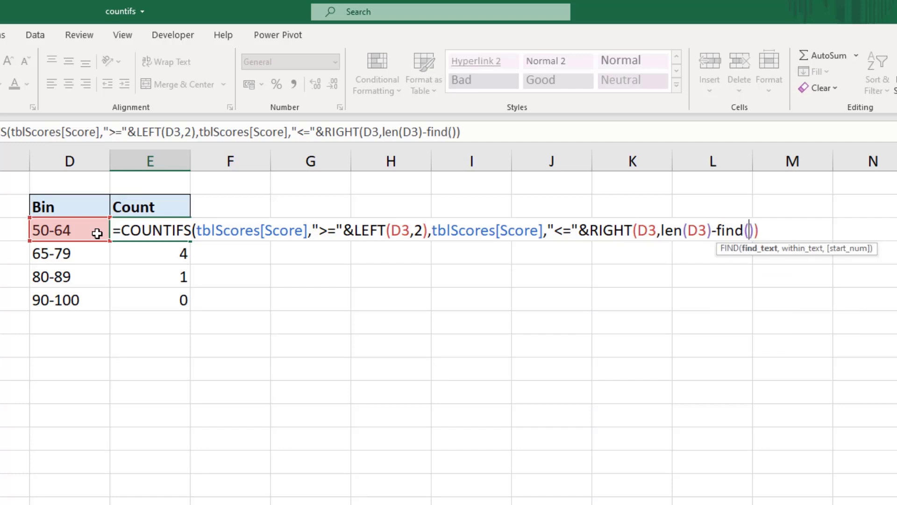
type("\"-\"")
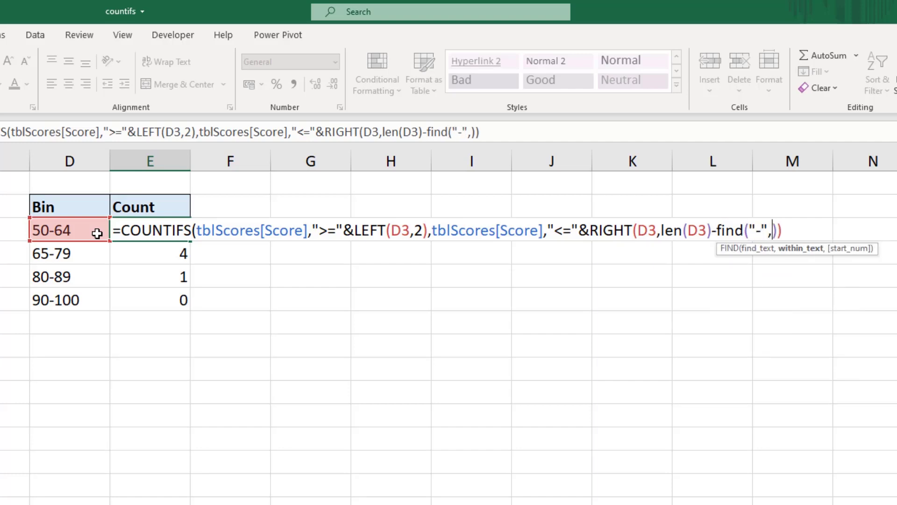
type(",")
left_click(81, 232)
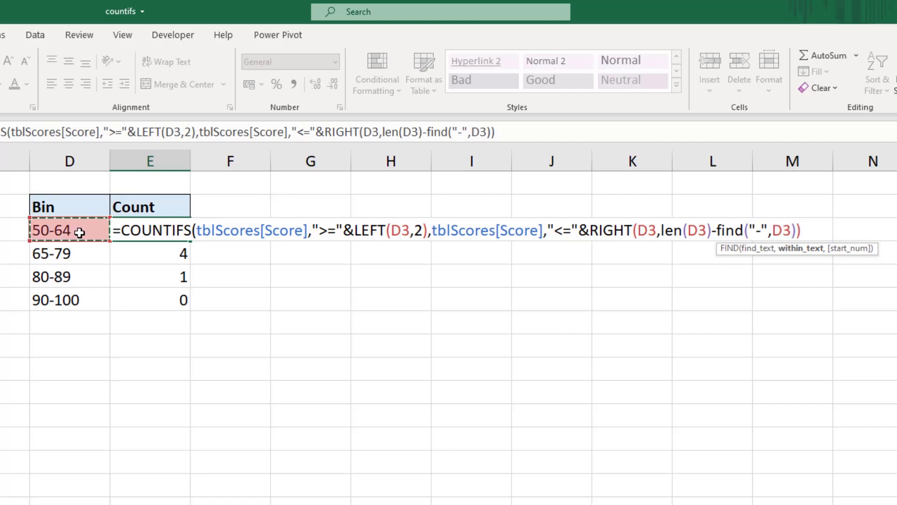
type(")")
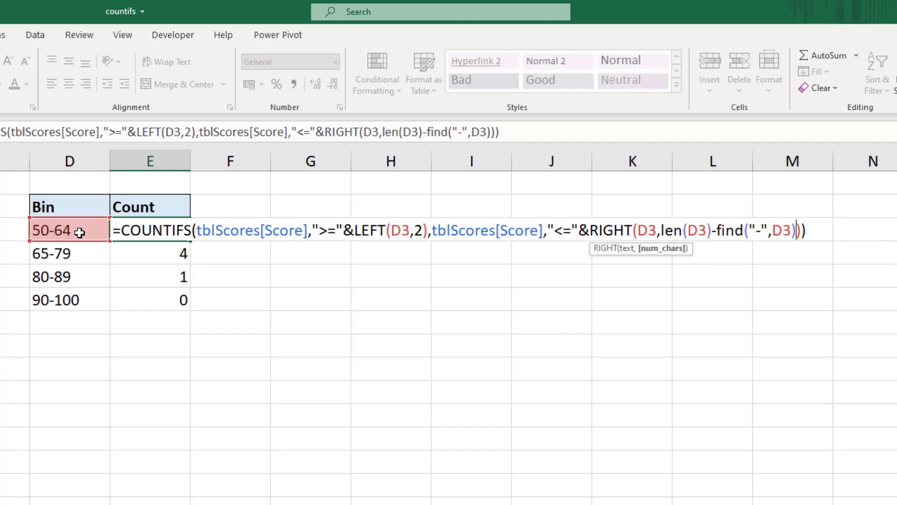
key("Return")
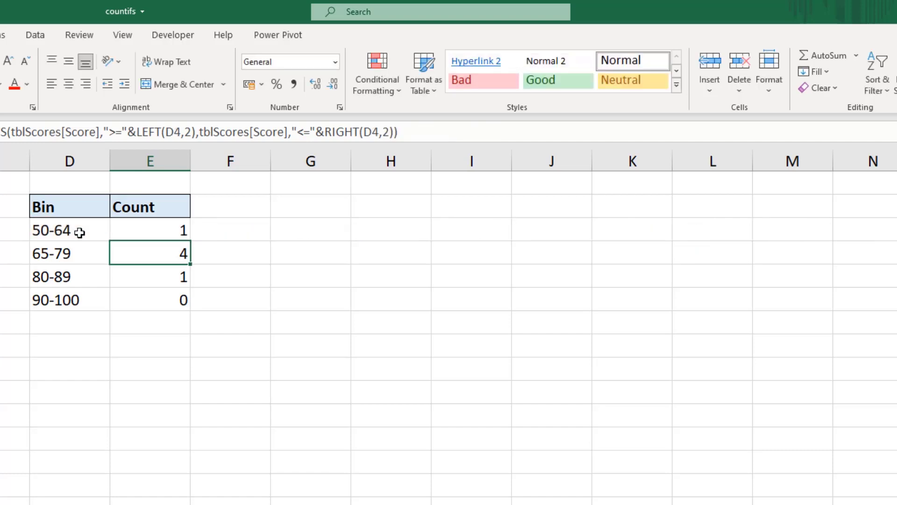
- Fill the revised E3 formula down through E6
left_click(335, 229)
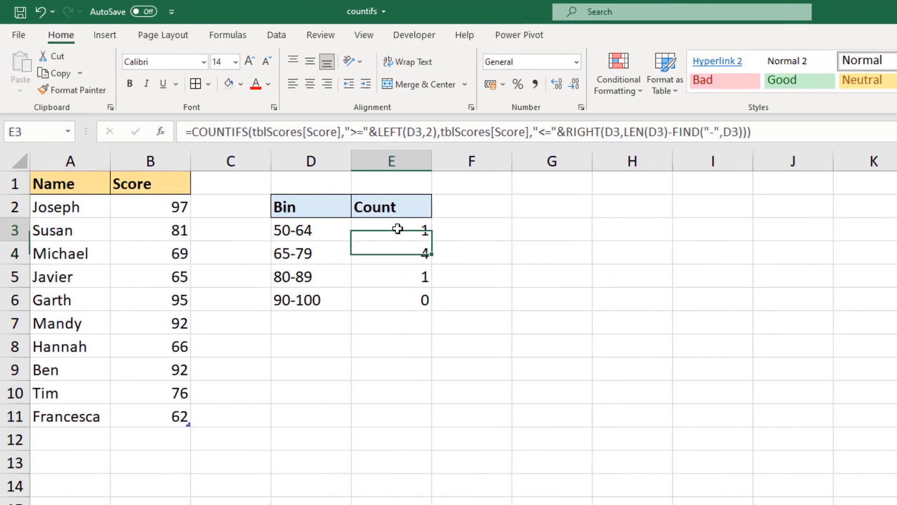
left_click_drag(434, 240, 431, 310)
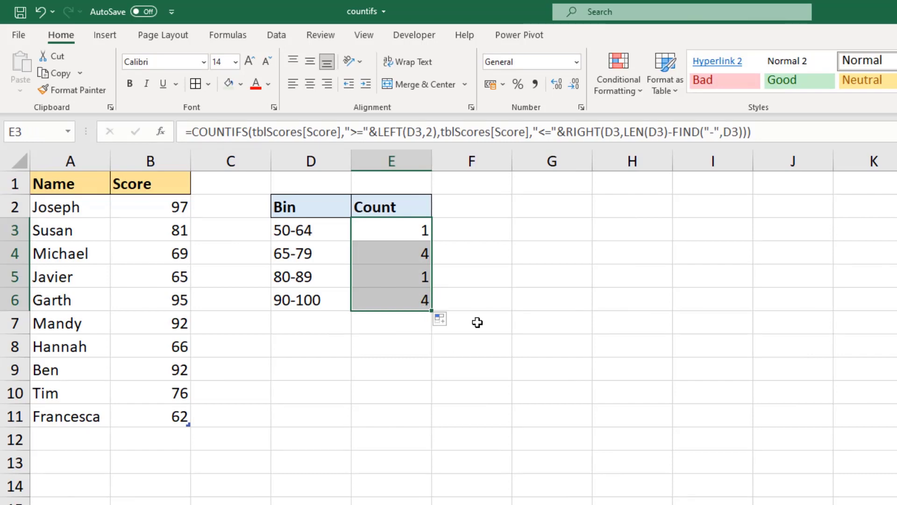
left_click(477, 323)
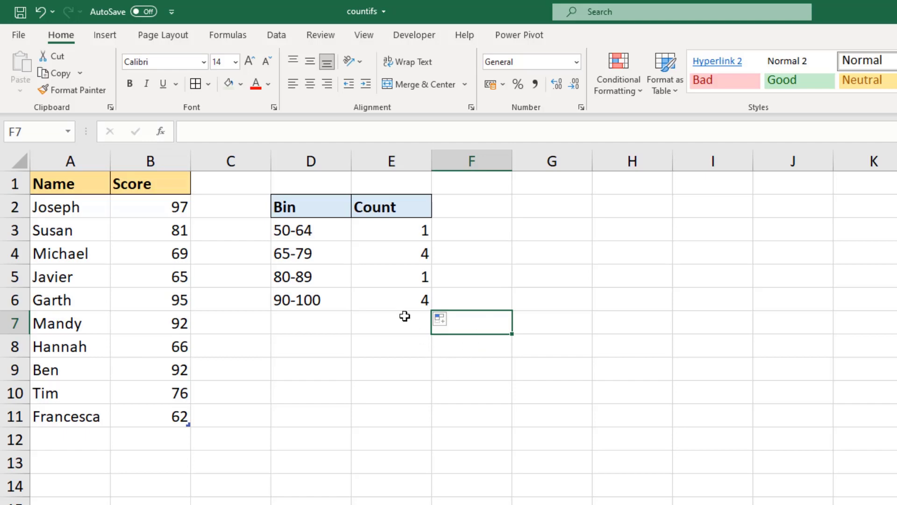
- Insert a 2-D clustered column chart from the Bin and Count data in D2:E6
left_click_drag(331, 211, 382, 297)
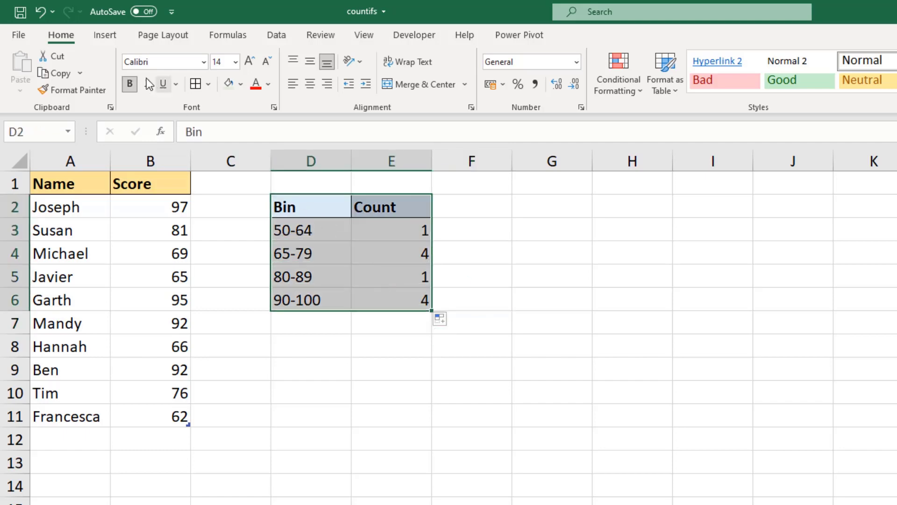
left_click(114, 42)
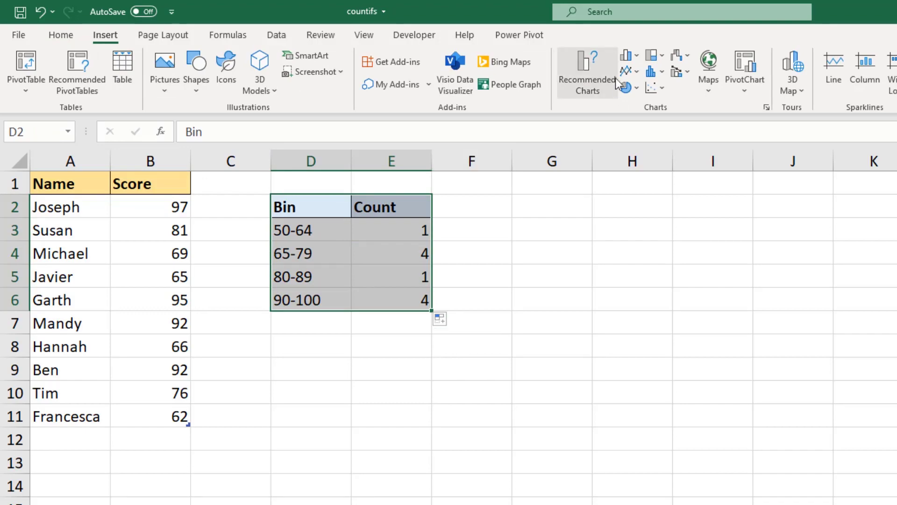
left_click(629, 56)
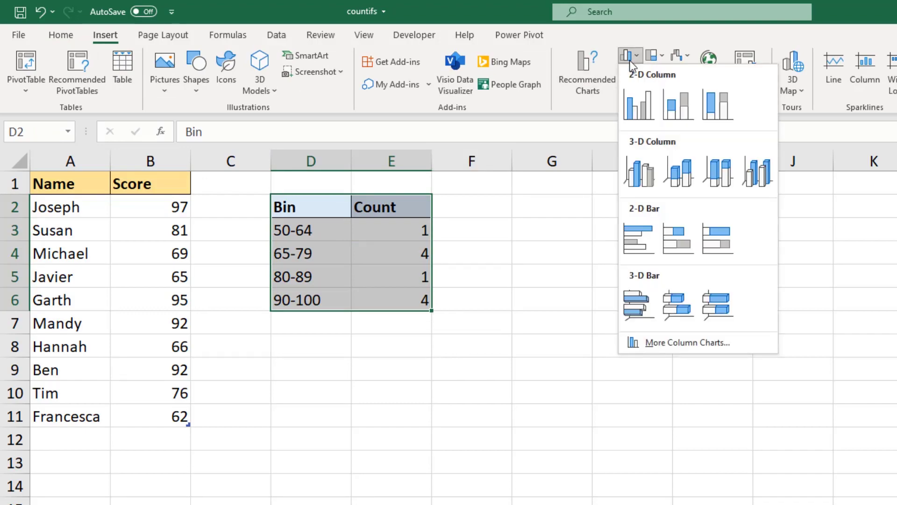
left_click(636, 111)
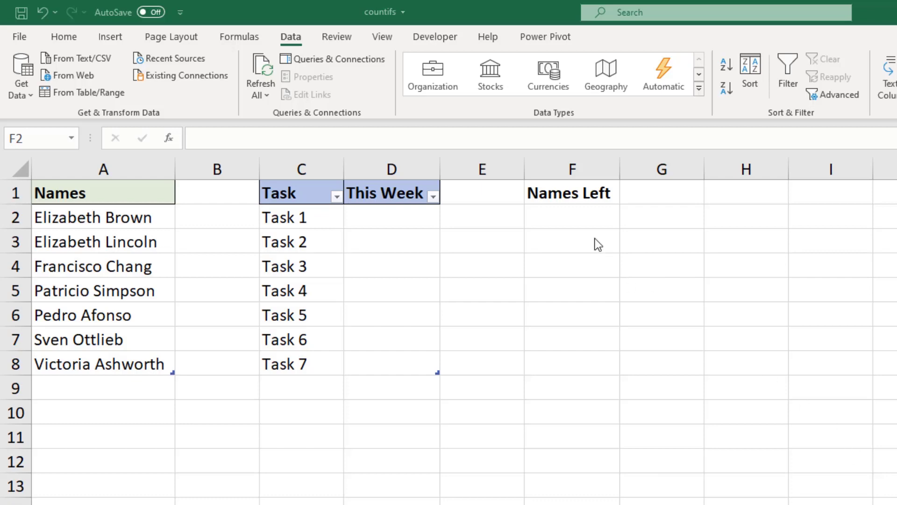
- Under Names Left in F2, enter a COUNTIFS formula with tblTasks[This Week] as the criteria range and tblWorkers[Names] as the criteria
left_click(591, 223)
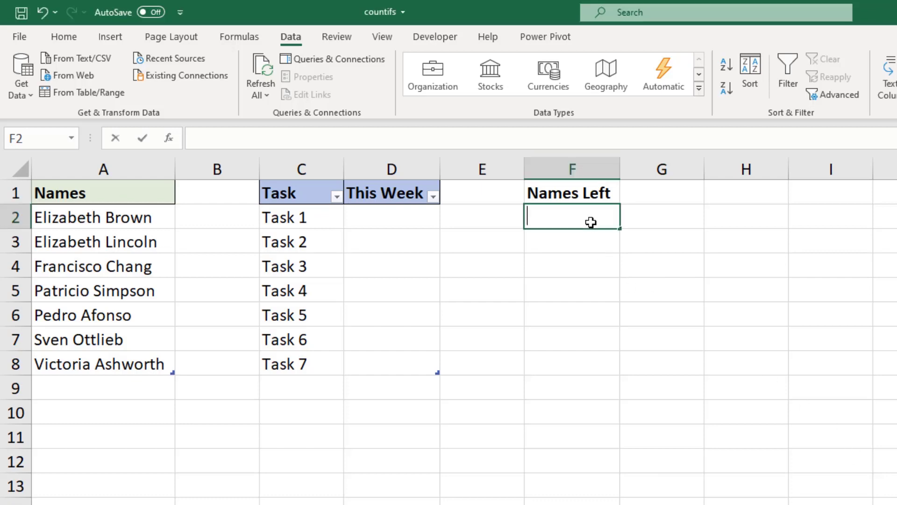
type("=cou")
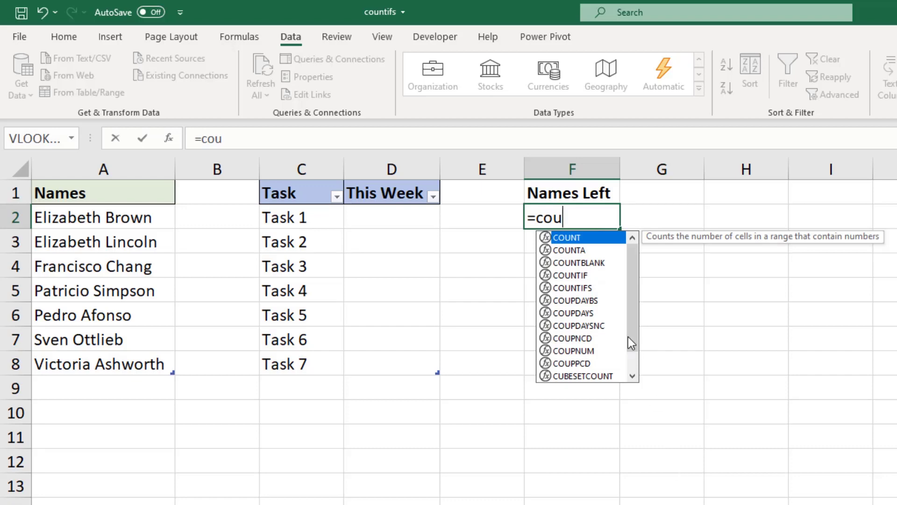
double_click(591, 289)
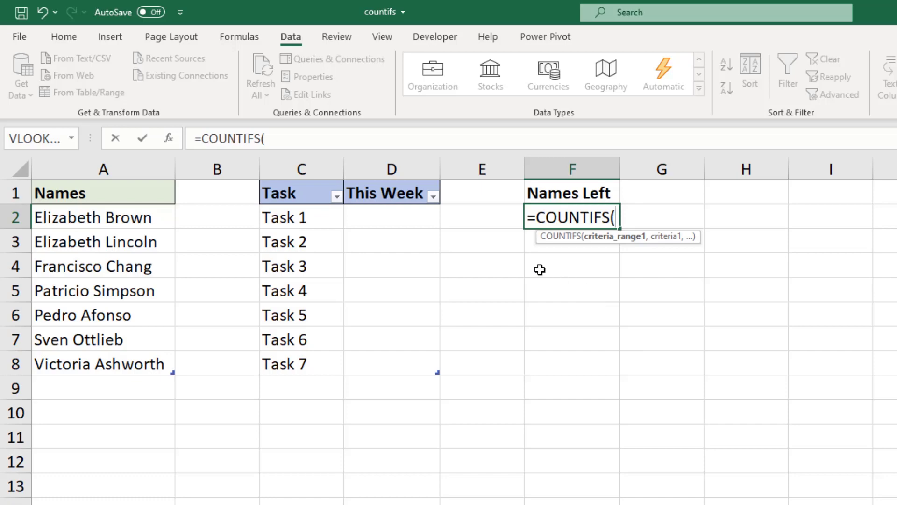
left_click_drag(426, 218, 429, 365)
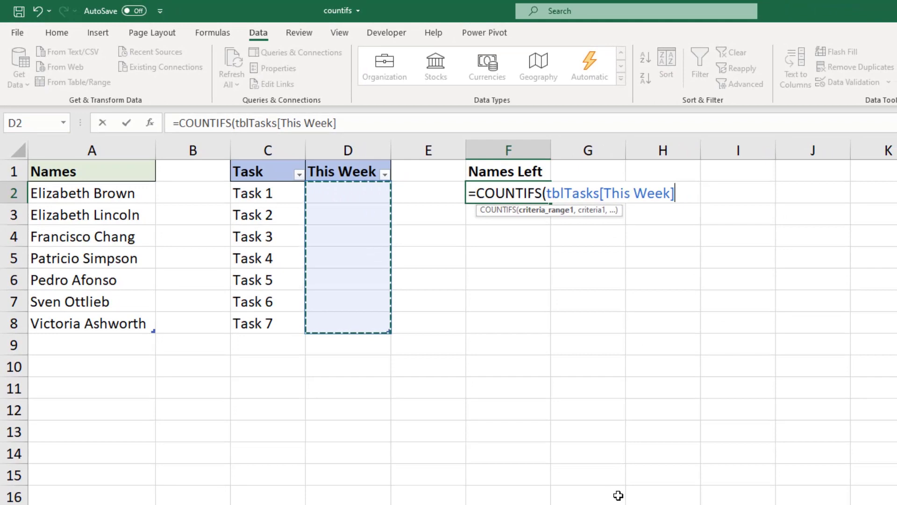
type(",")
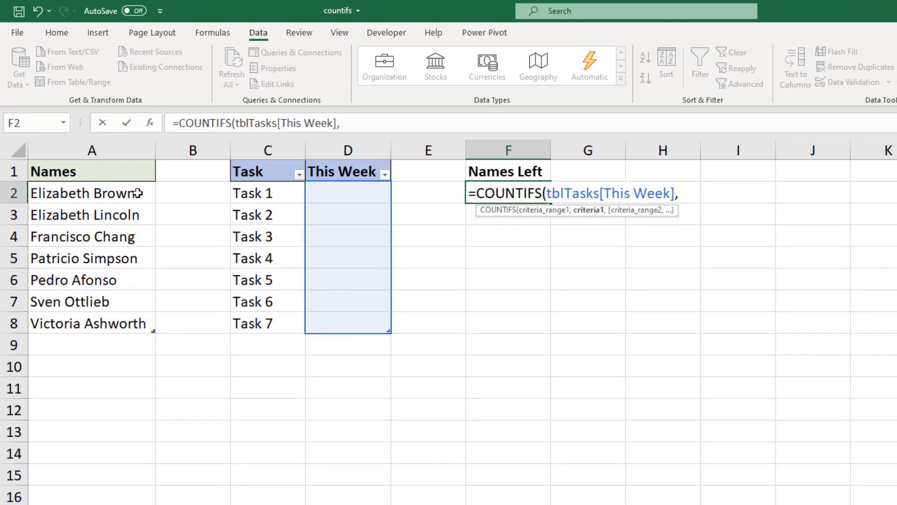
left_click_drag(137, 194, 137, 319)
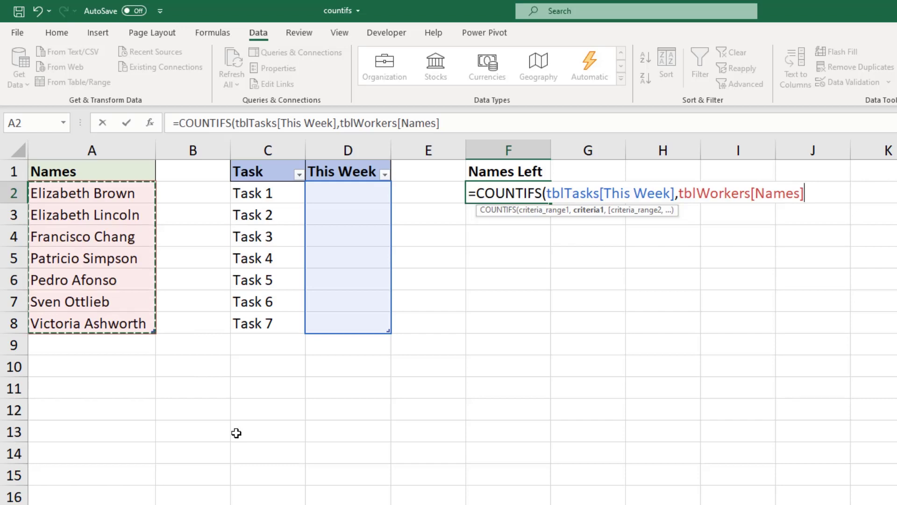
key("Return")
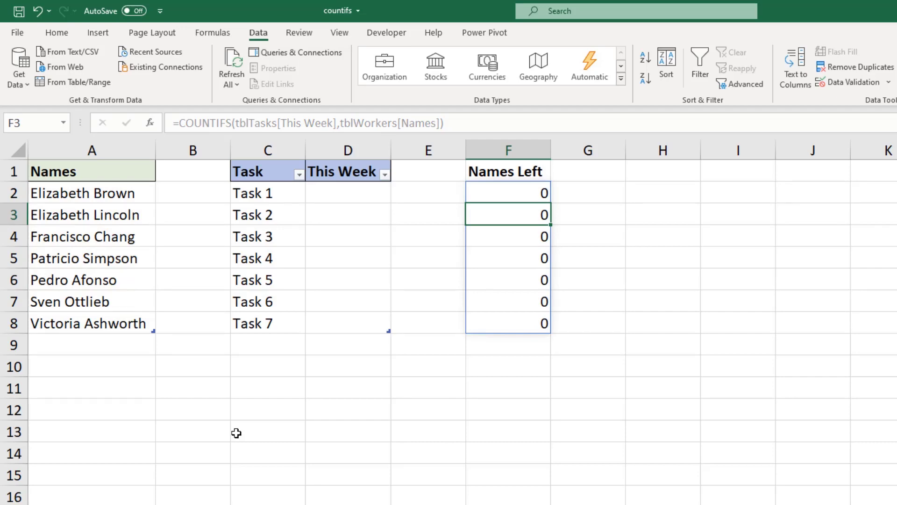
- Copy the worker's name from A6 into the This Week cell for Task 3
left_click(138, 284)
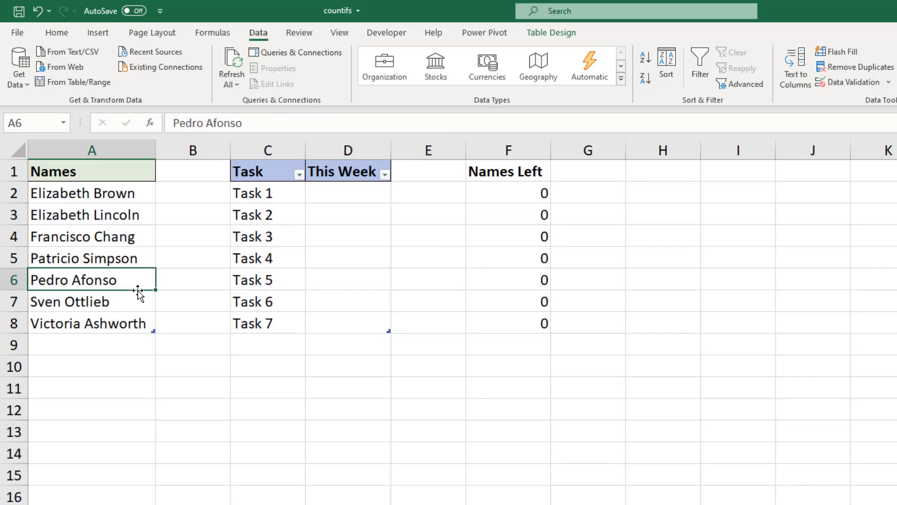
left_click_drag(139, 291, 335, 243)
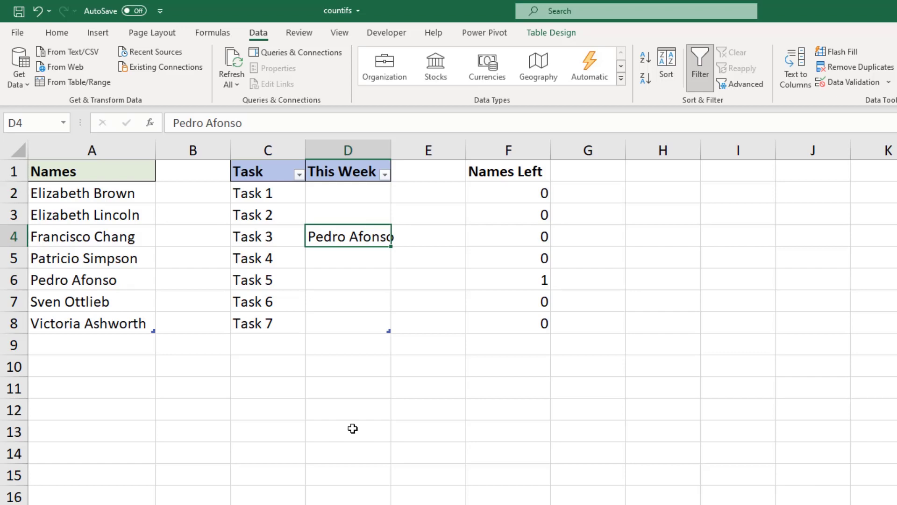
- Append =0 to the COUNTIFS formula in F2 to test which workers are unassigned
double_click(517, 194)
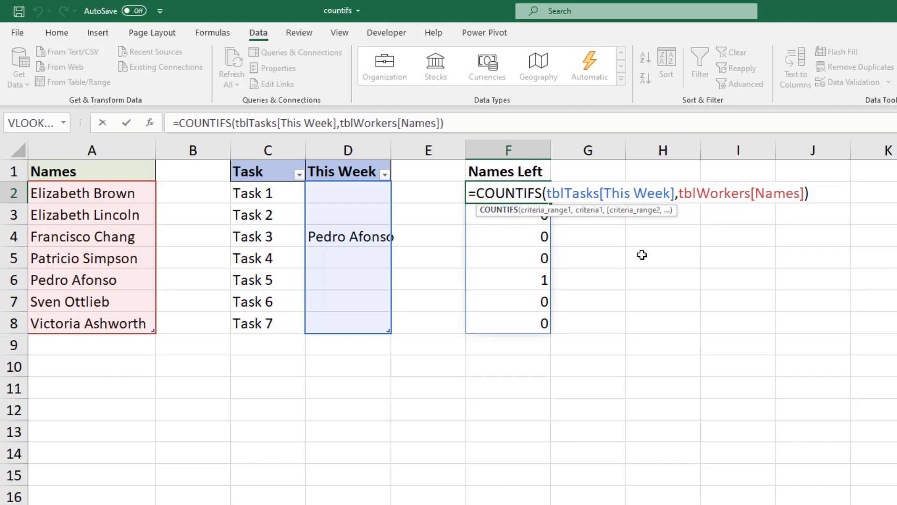
left_click(811, 196)
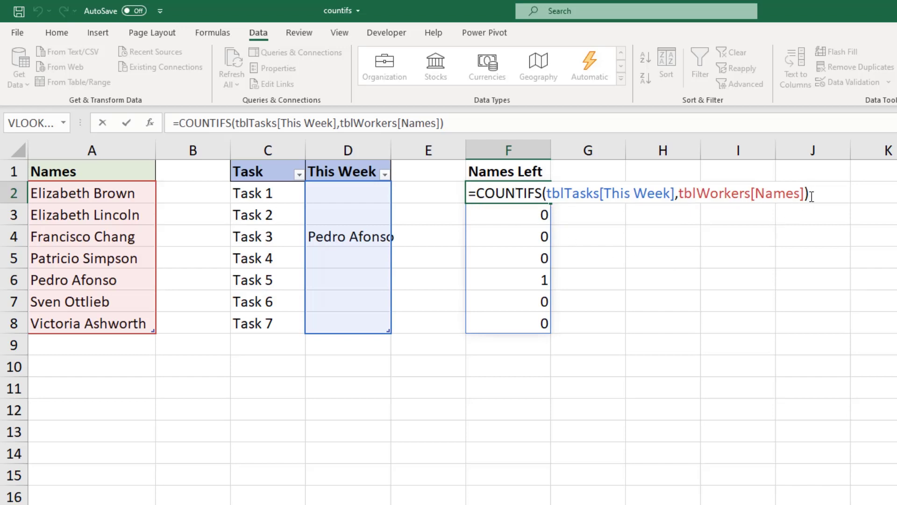
type("=0")
key("Return")
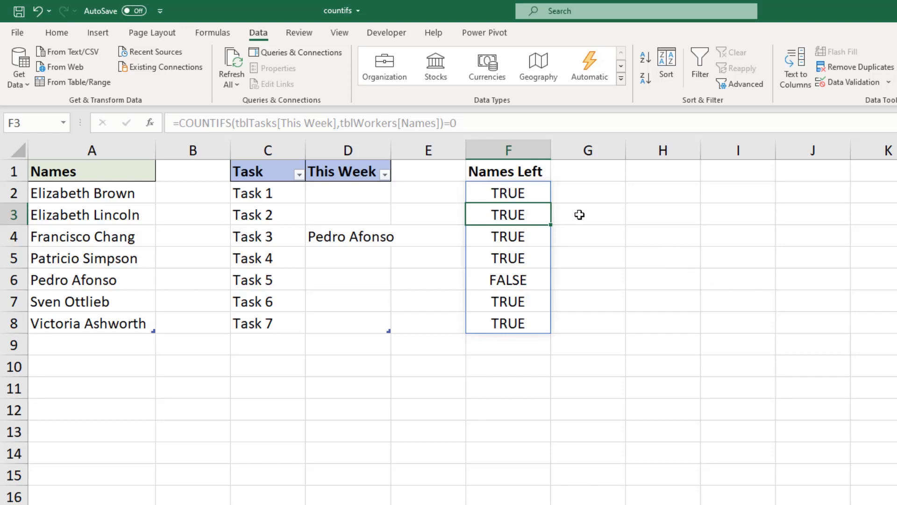
- Wrap the COUNTIFS test in F2 in a FILTER function with tblWorkers[Names] as the array and the test as the include argument
left_click(547, 192)
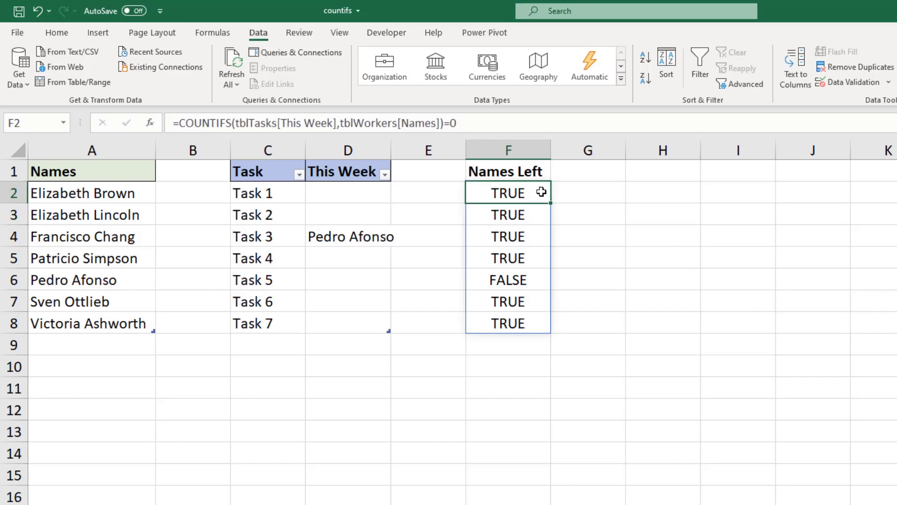
double_click(547, 192)
left_click(477, 193)
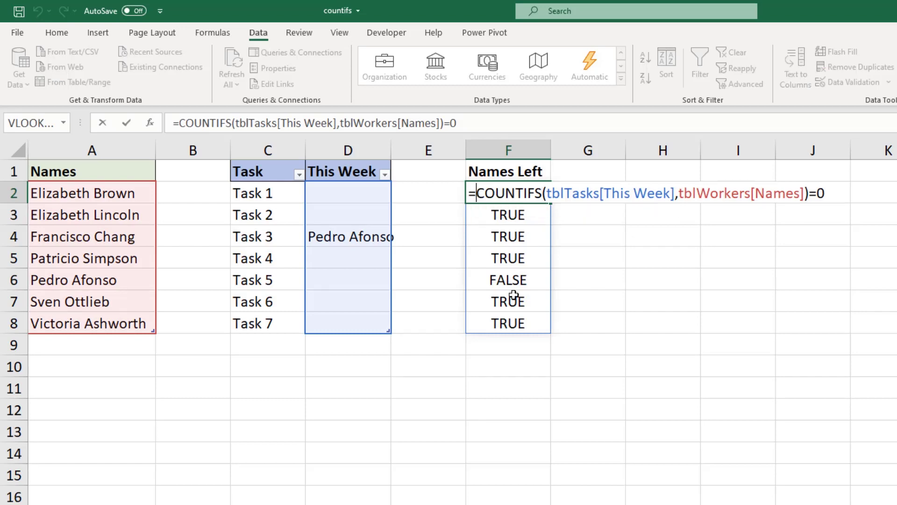
type("fil")
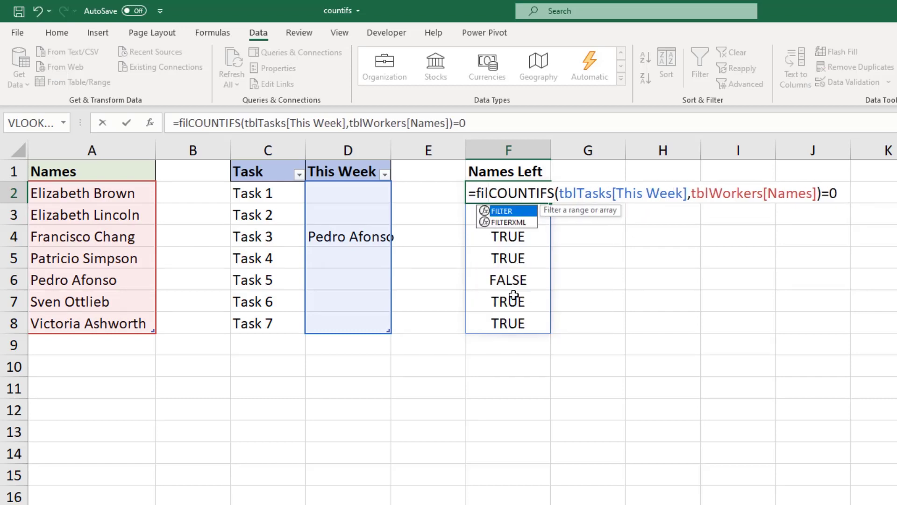
key("Tab")
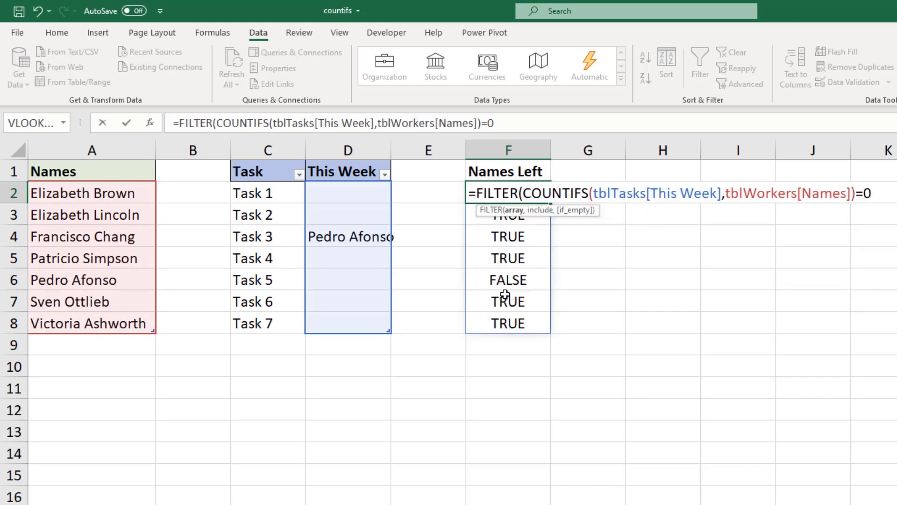
left_click_drag(147, 197, 145, 323)
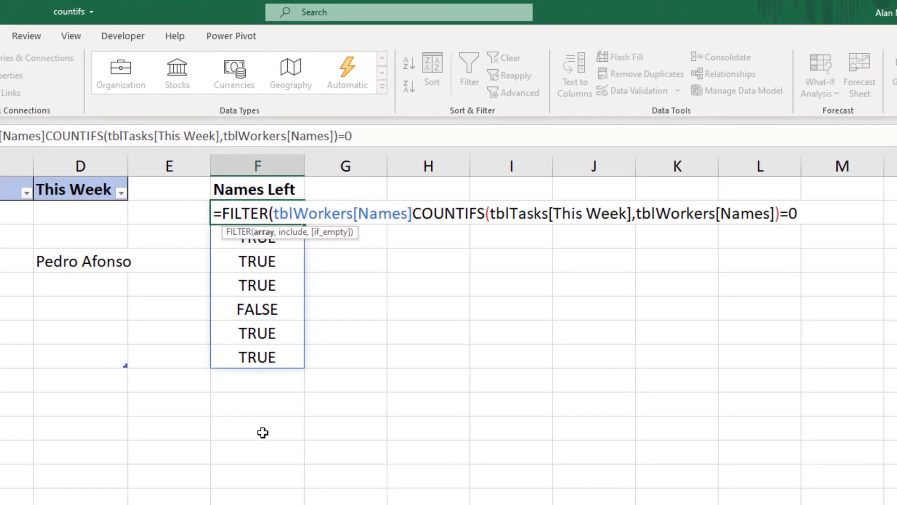
type(",")
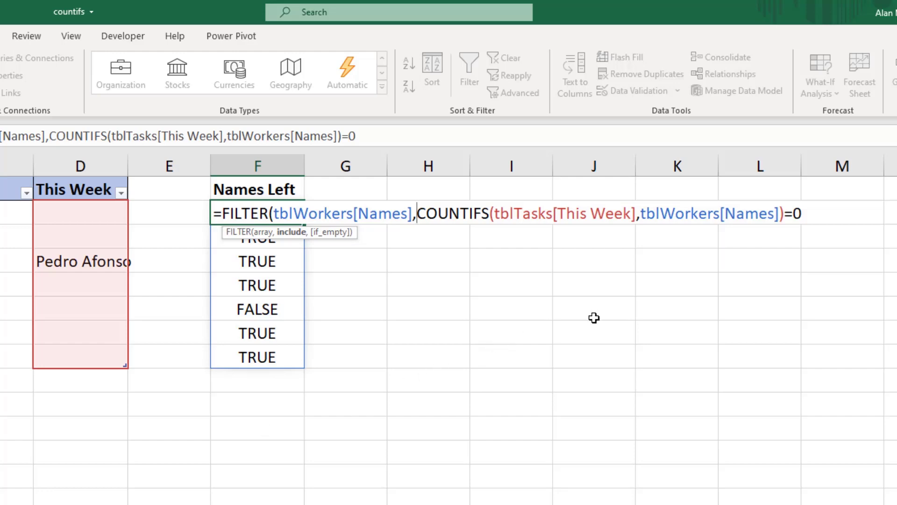
- Complete the FILTER formula in F2 with an empty string "" as the if_empty argument
left_click(803, 223)
type(",")
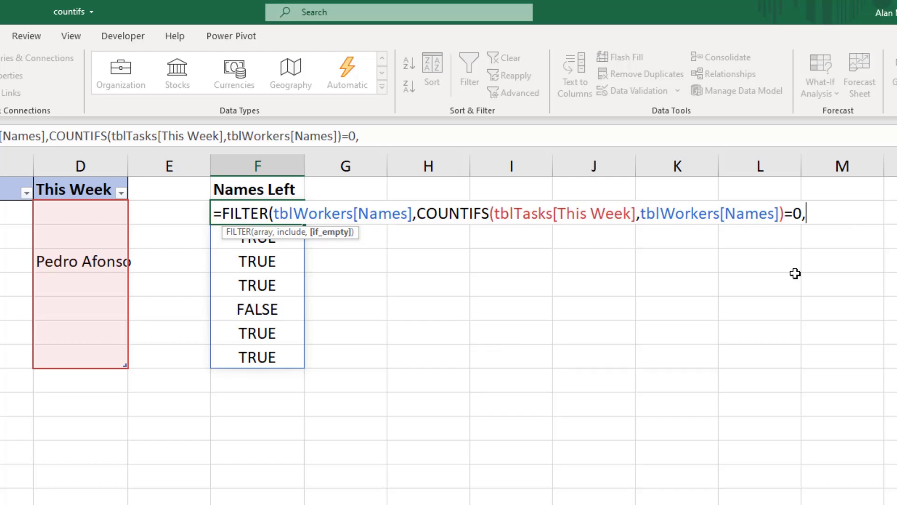
type("\"\")")
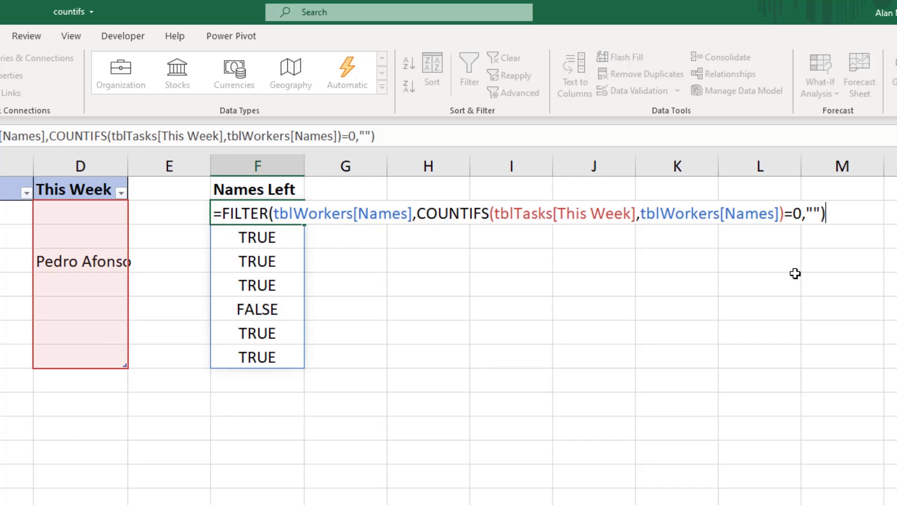
key("Return")
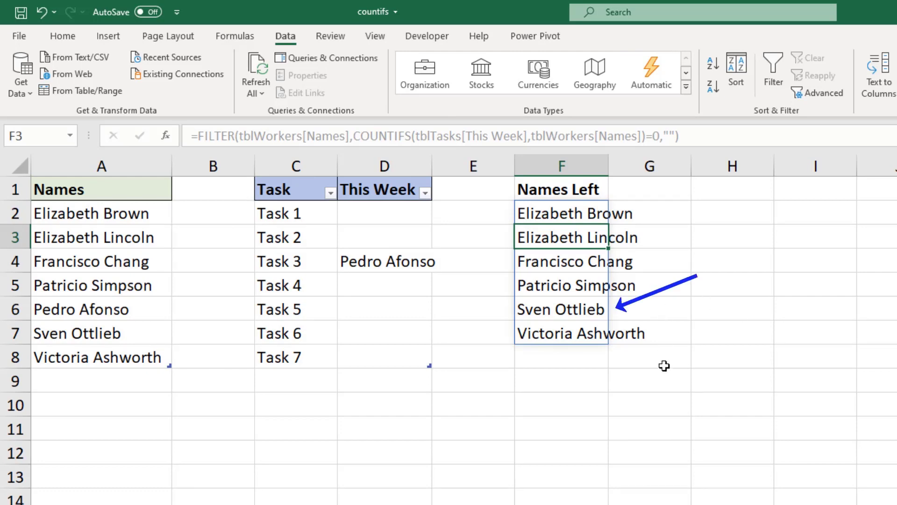
- Copy the worker's name from A7 into the This Week cell for Task 5
left_click(150, 330)
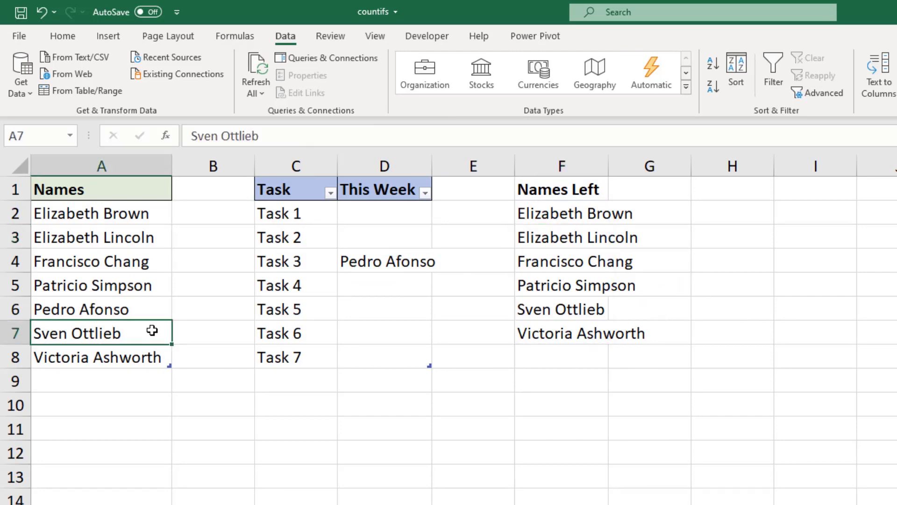
left_click_drag(155, 323, 373, 317)
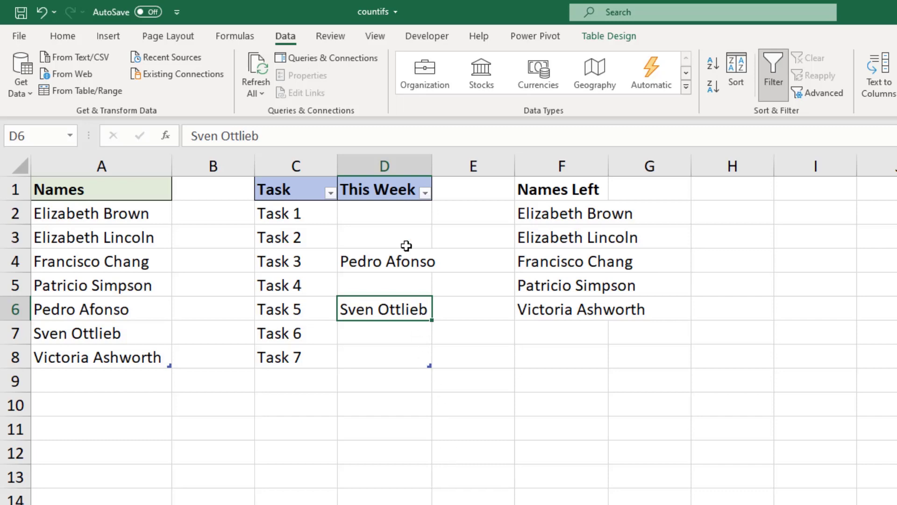
- Start a data validation rule for the This Week cells D2:D8 that allows a List
left_click(402, 226)
left_click_drag(402, 226, 394, 354)
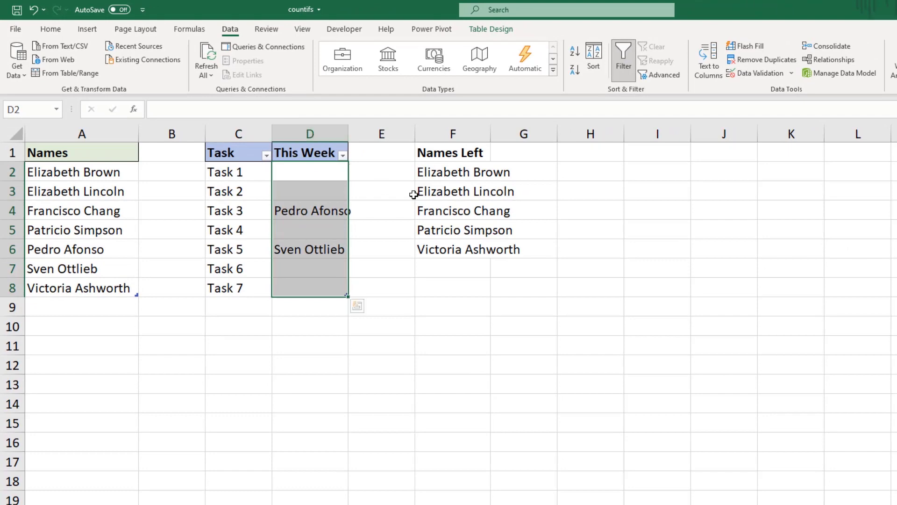
left_click(758, 75)
left_click_drag(332, 145, 663, 164)
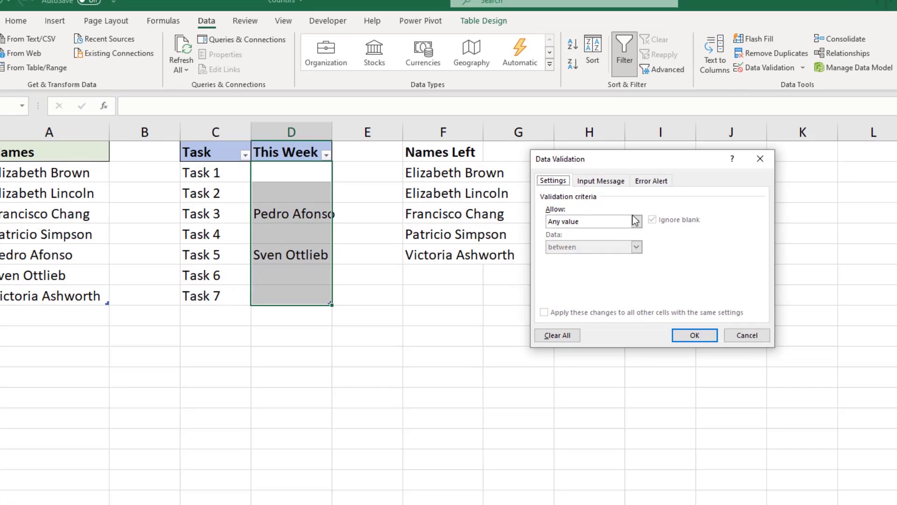
left_click(635, 220)
left_click(614, 258)
left_click(608, 270)
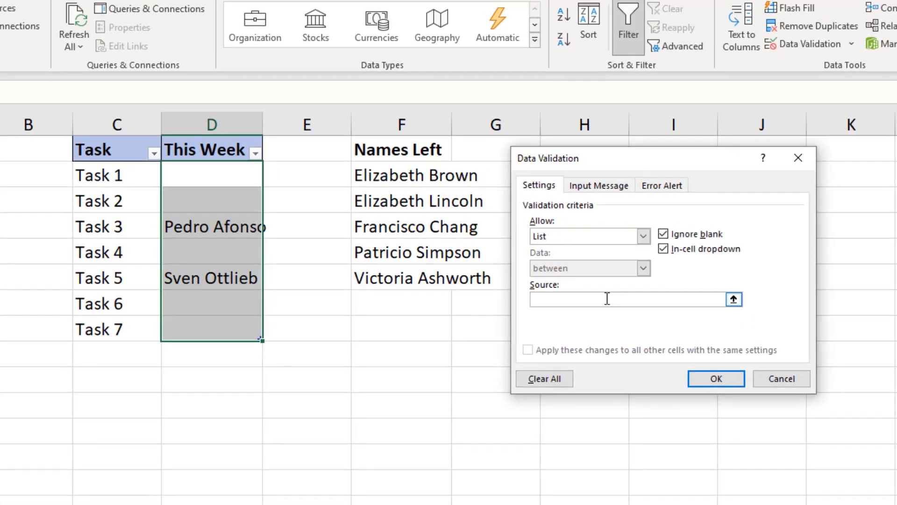
- Set the validation list's source to the spilled range =$F$2# and apply the rule
left_click(607, 298)
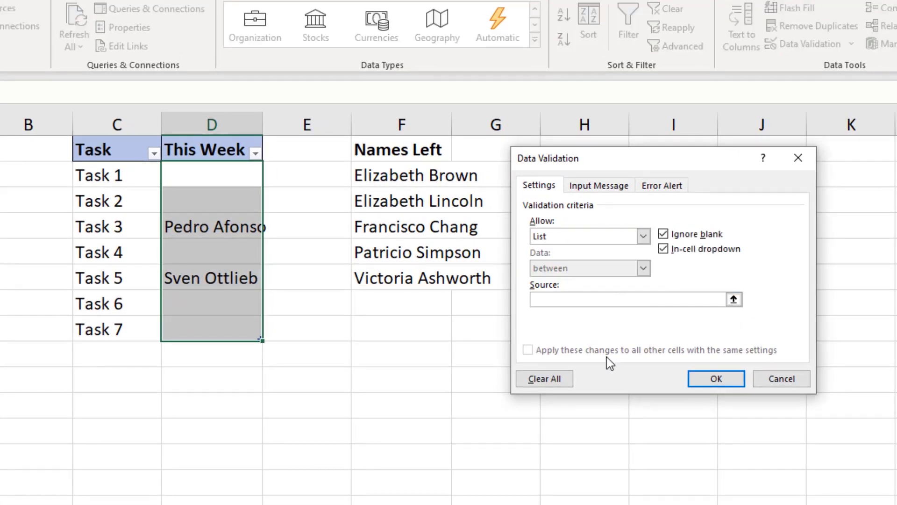
type("=")
left_click(430, 178)
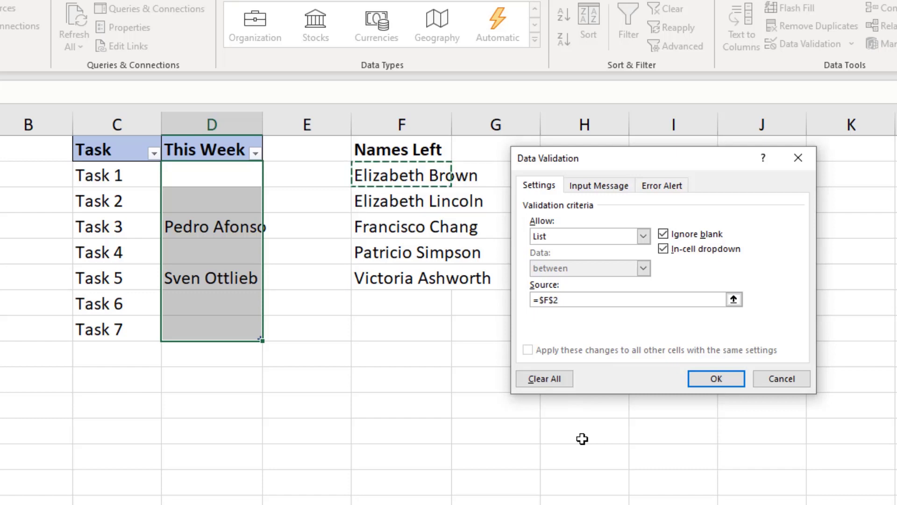
type("#")
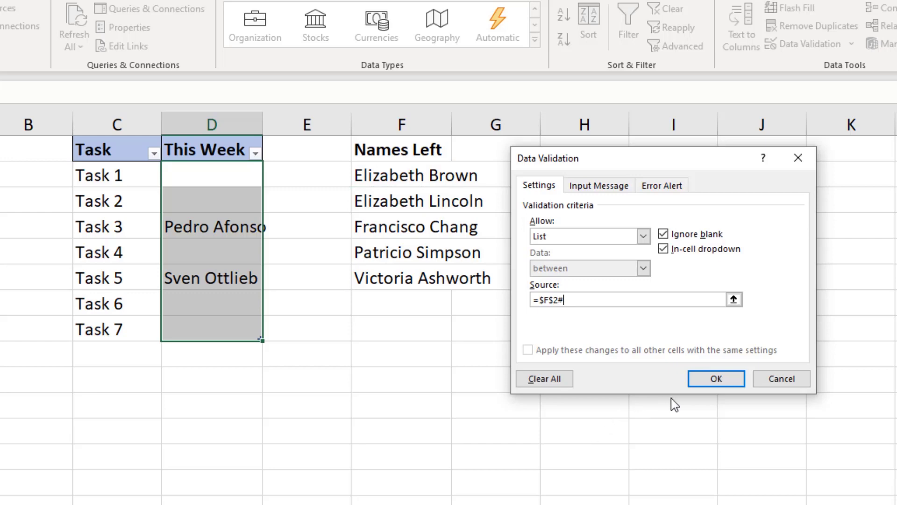
left_click(703, 381)
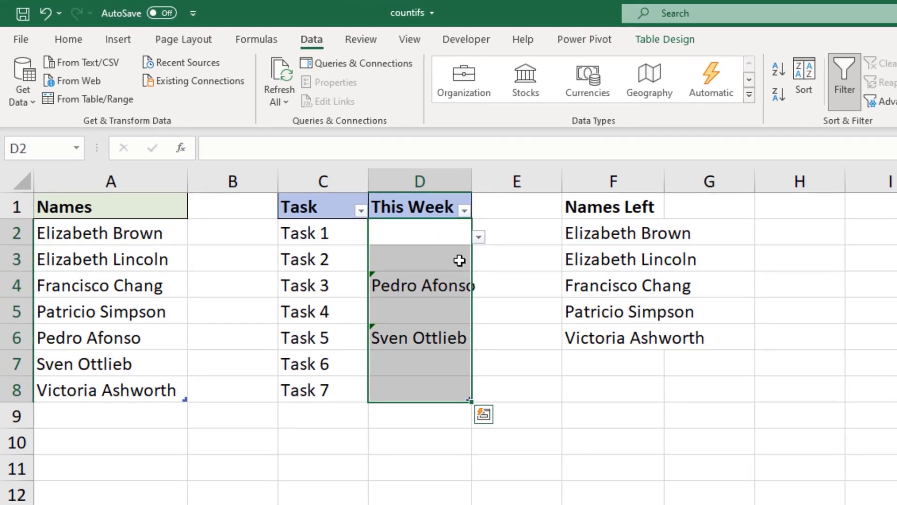
- Assign Task 2 to the worker named in A5, using the drop-down list in its This Week cell
left_click(265, 215)
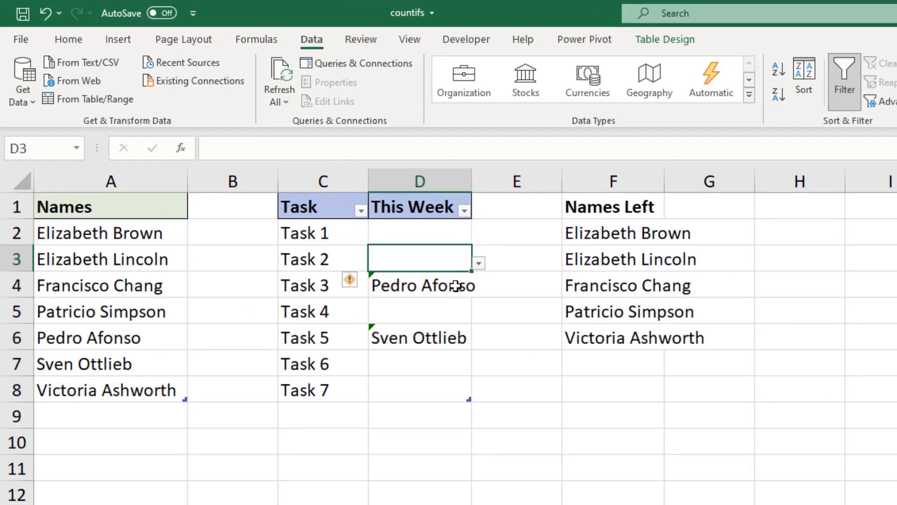
left_click(457, 287)
left_click(458, 256)
left_click(479, 263)
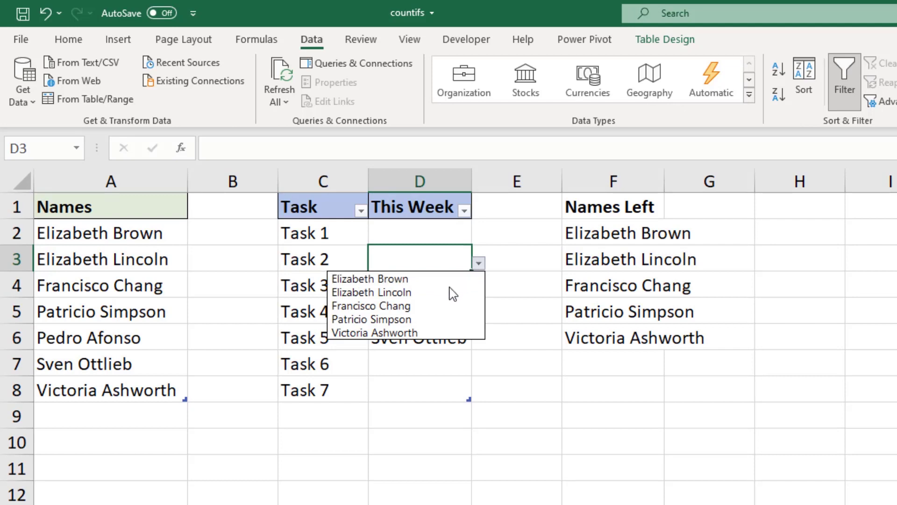
left_click(419, 323)
- Assign Task 6 to the worker named in A2, using the drop-down list in its This Week cell
left_click(457, 365)
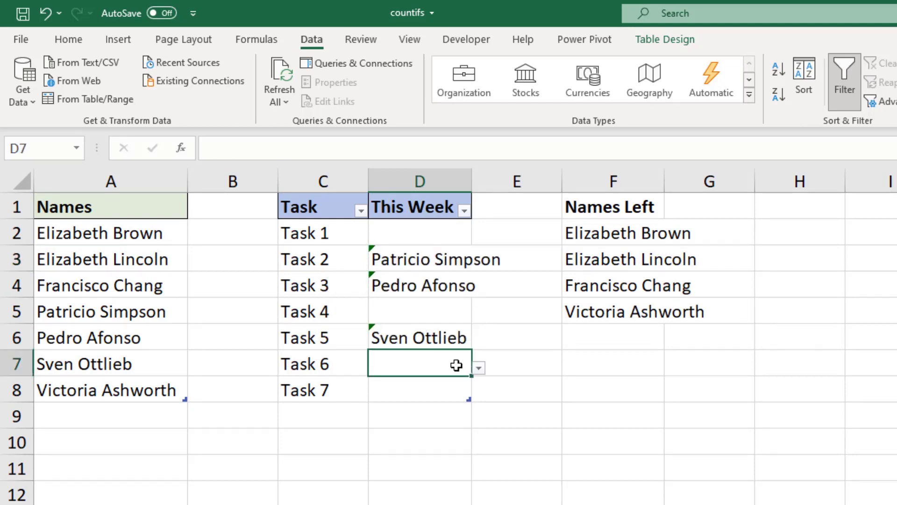
left_click(479, 369)
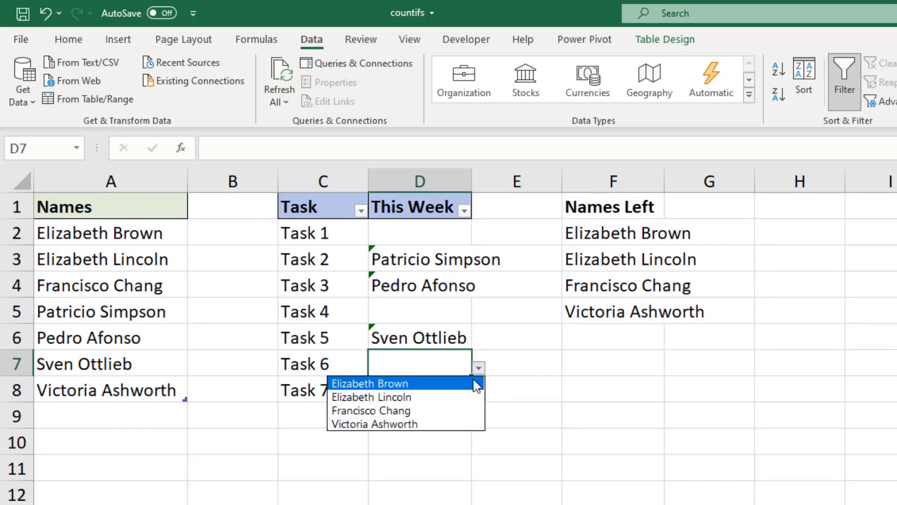
left_click(411, 384)
- Review which workers the drop-down list for Task 1 still offers, without choosing one
left_click(448, 236)
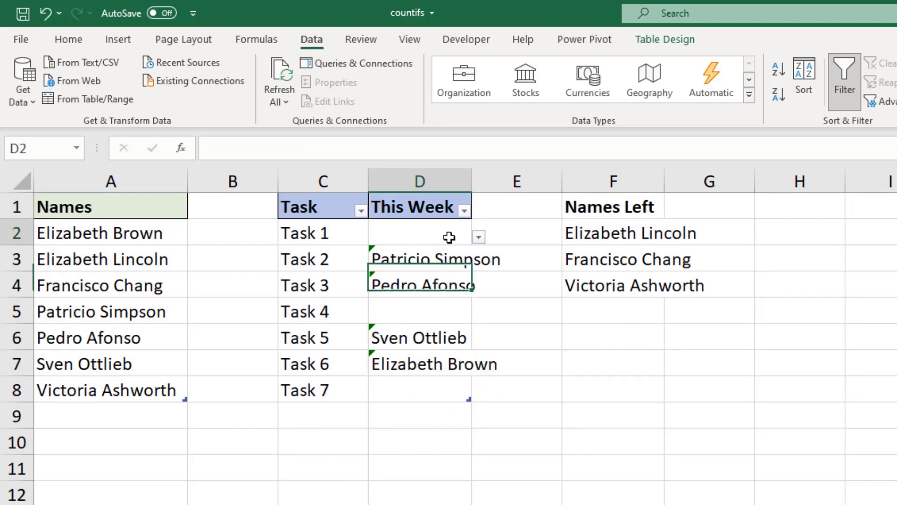
left_click(478, 239)
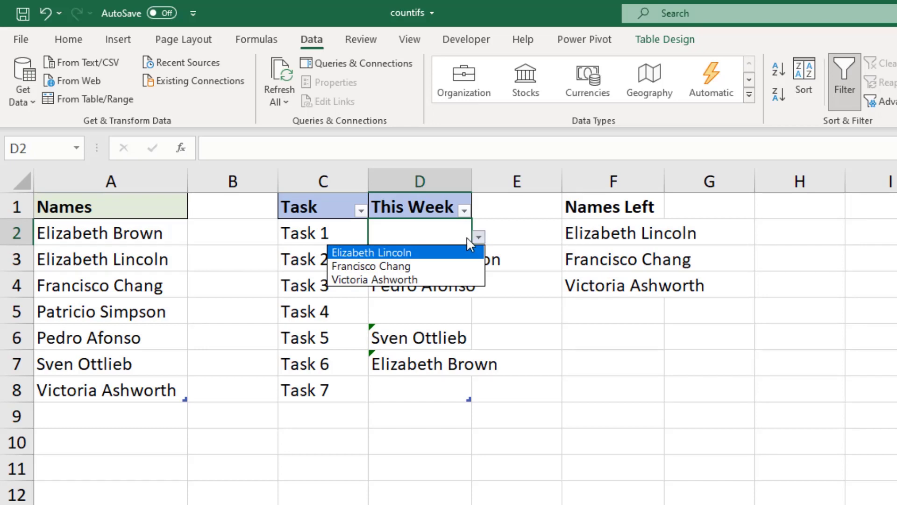
left_click(468, 238)
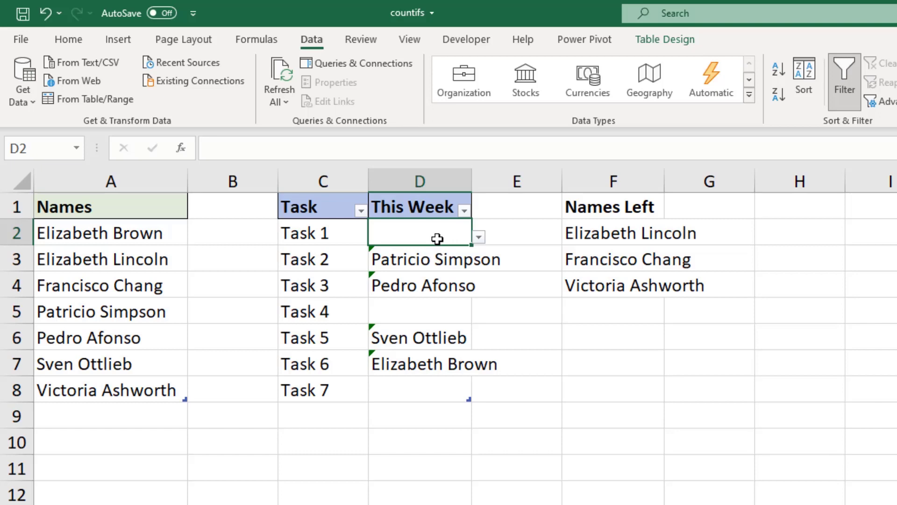
- Ignore the data validation errors flagged on the This Week cells D3:D7
left_click_drag(433, 254, 417, 365)
left_click(358, 257)
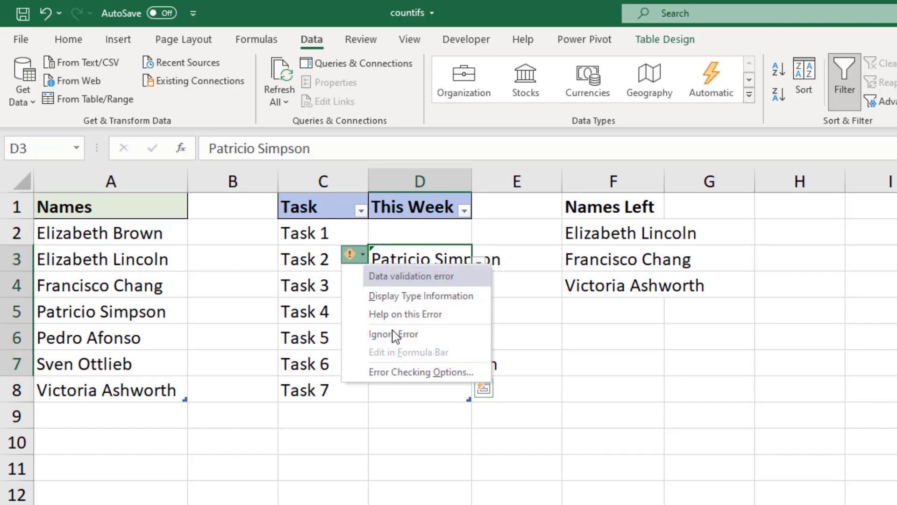
left_click(393, 334)
left_click(454, 313)
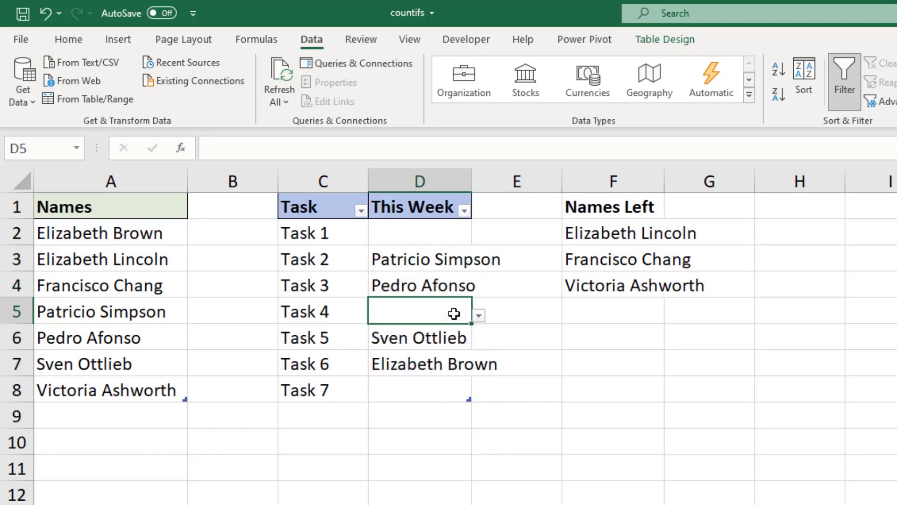